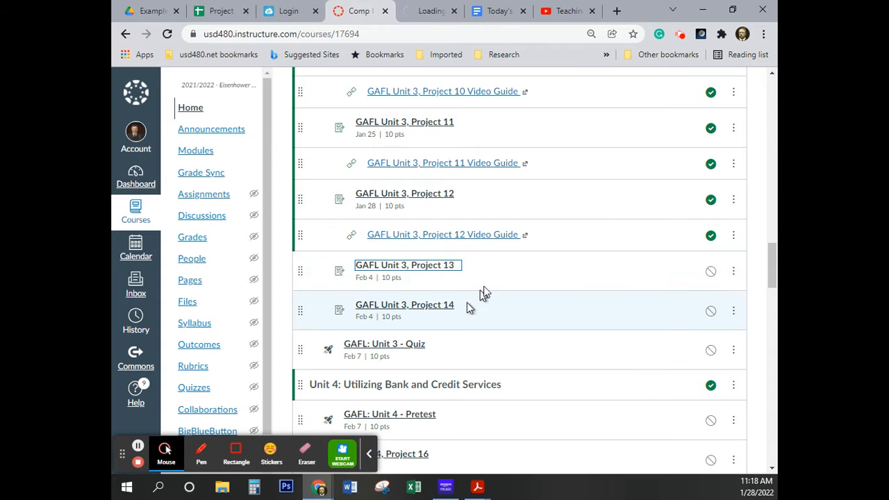
View the GAFL Unit 3, Project 13 assignment with its attached sheet, and switch to the Project 13 Example S22 spreadsheet
{"action": "left_click", "coordinate": [432, 19]}
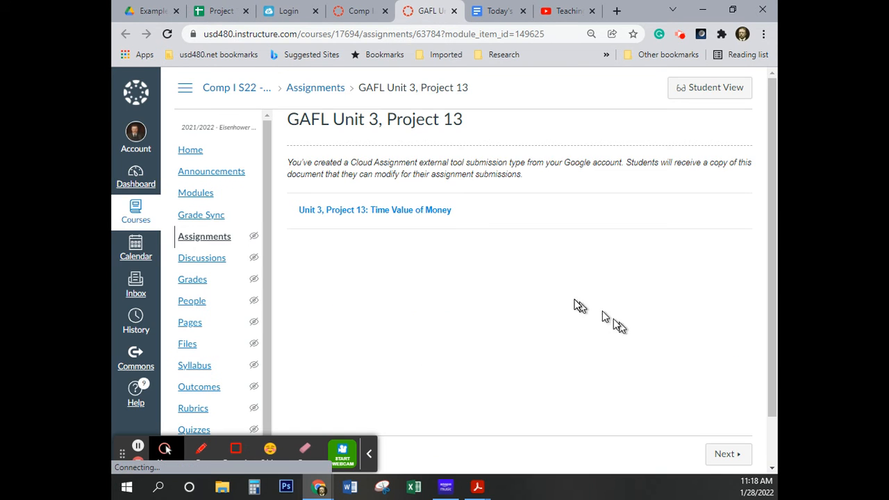
{"action": "left_click", "coordinate": [417, 218]}
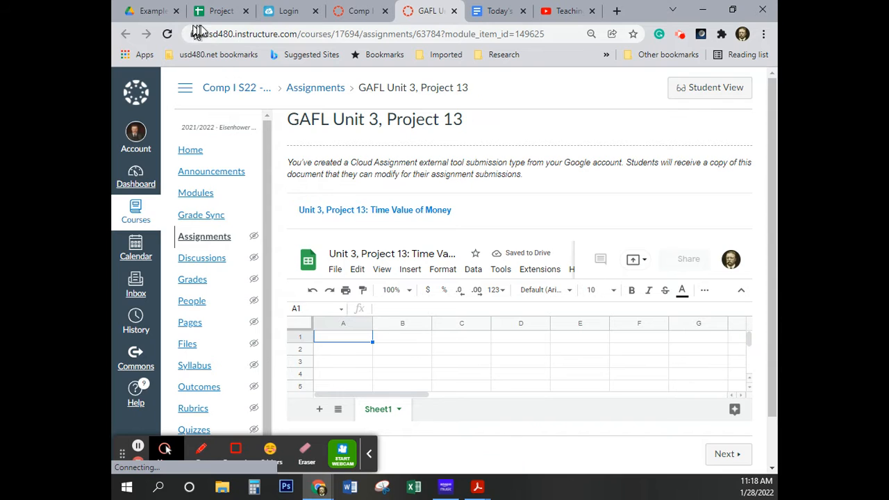
{"action": "left_click", "coordinate": [216, 12]}
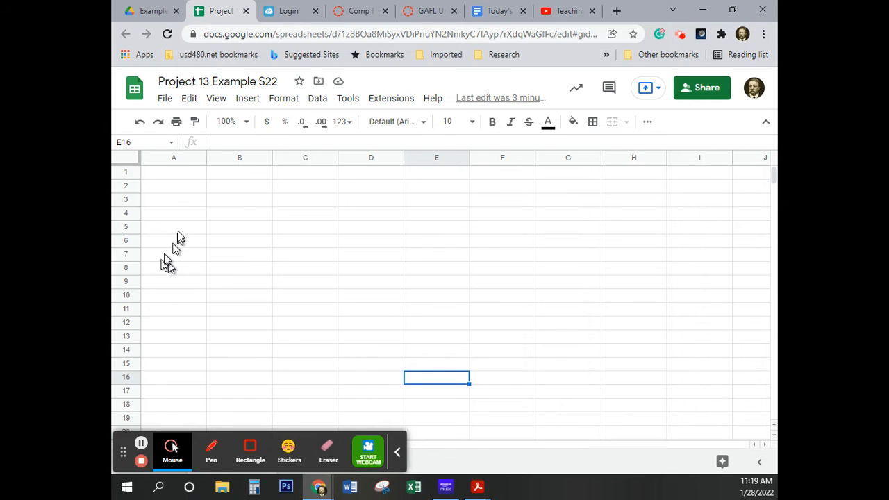
Enter the labels "Principal" in A1 and "Annual Interest Rate" in A2
{"action": "left_click", "coordinate": [176, 177]}
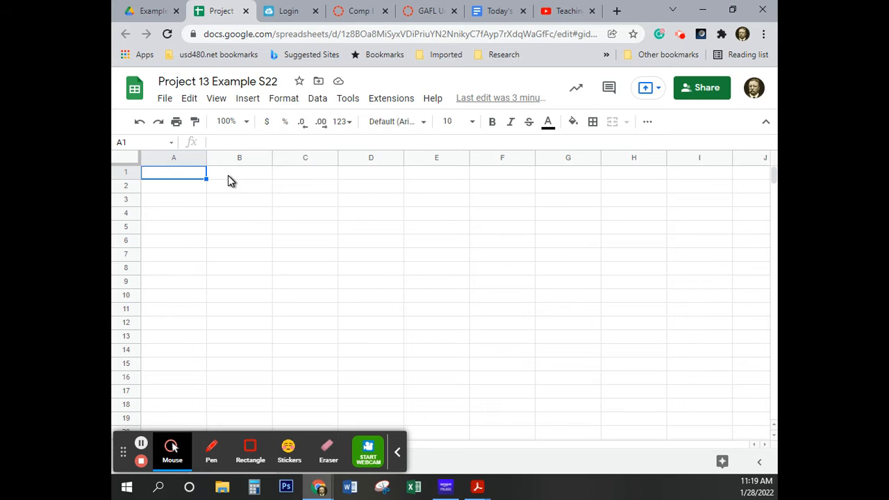
{"action": "type", "text": "Principa"}
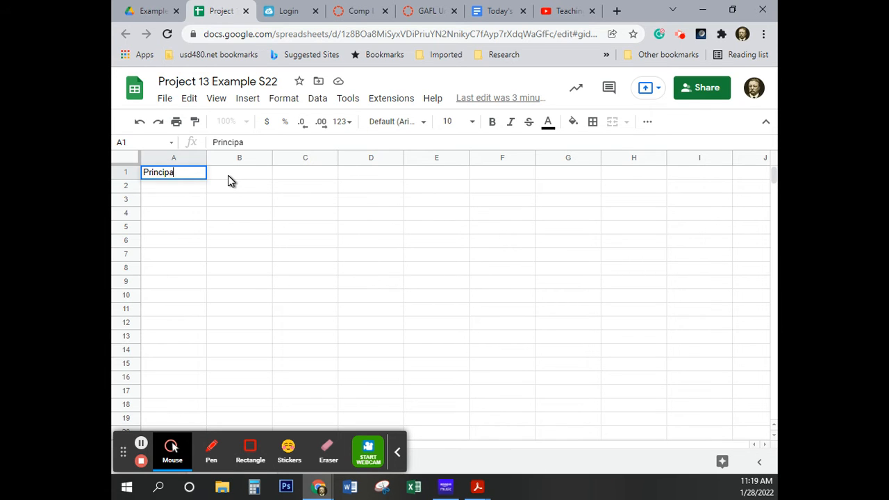
{"action": "type", "text": "l"}
{"action": "key", "text": "Return"}
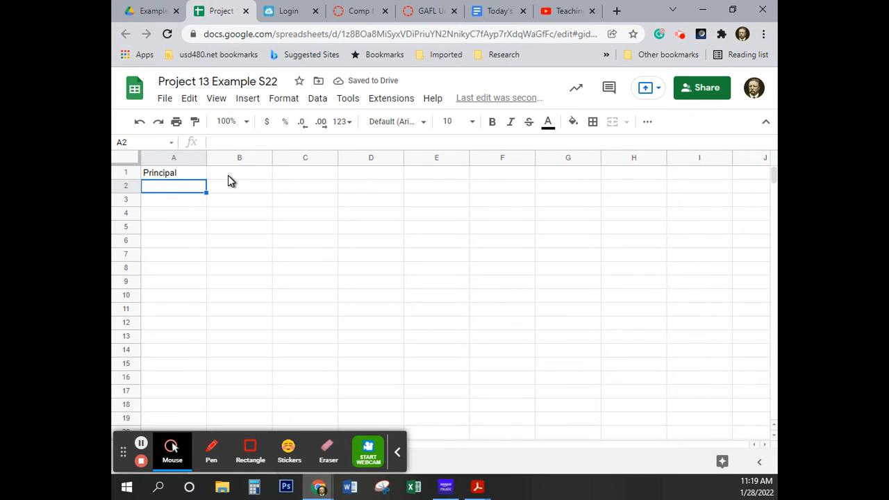
{"action": "type", "text": "Annual "}
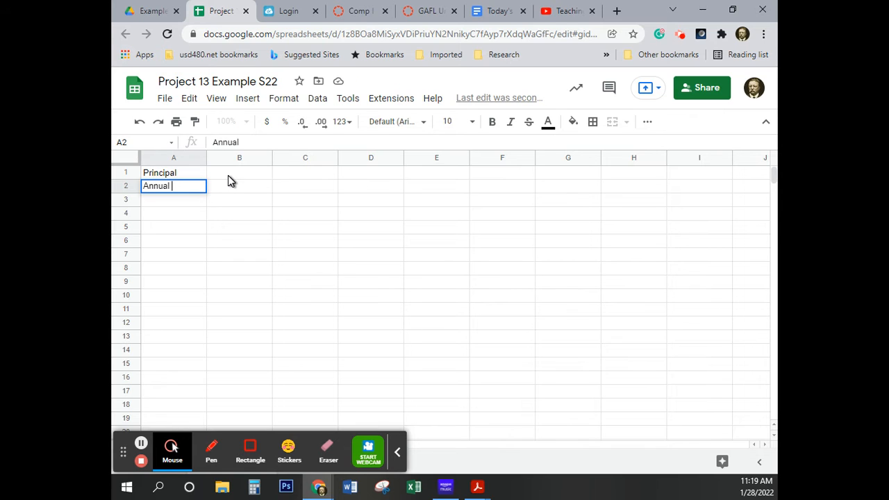
{"action": "type", "text": "Interest Rate"}
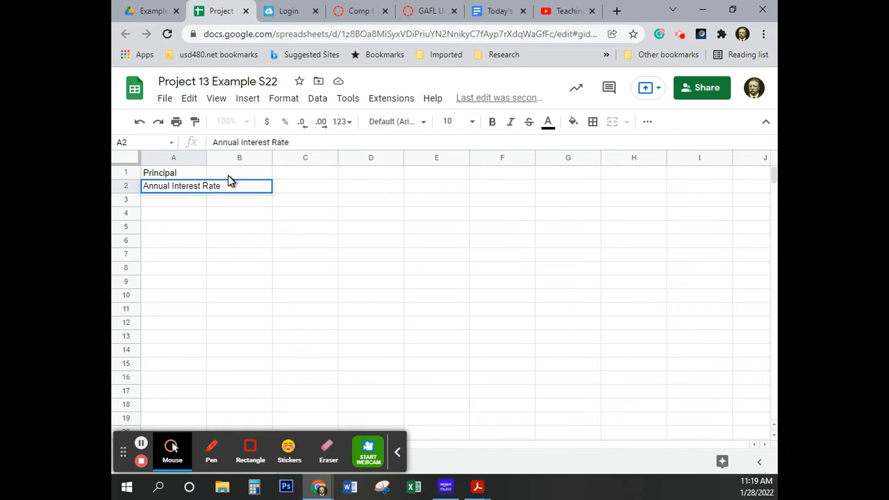
{"action": "key", "text": "Return"}
{"action": "key", "text": "Return"}
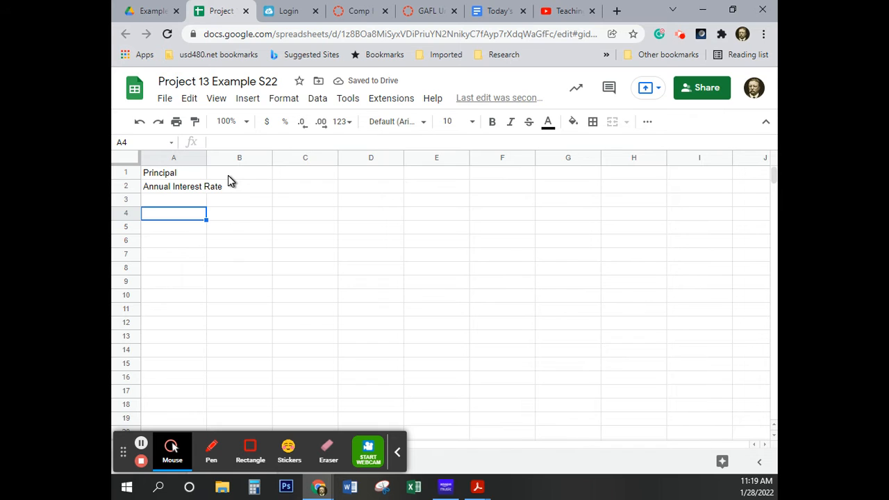
Enter the column headings "Year" in A4 and "Beginning Balance" in B4
{"action": "type", "text": "Year"}
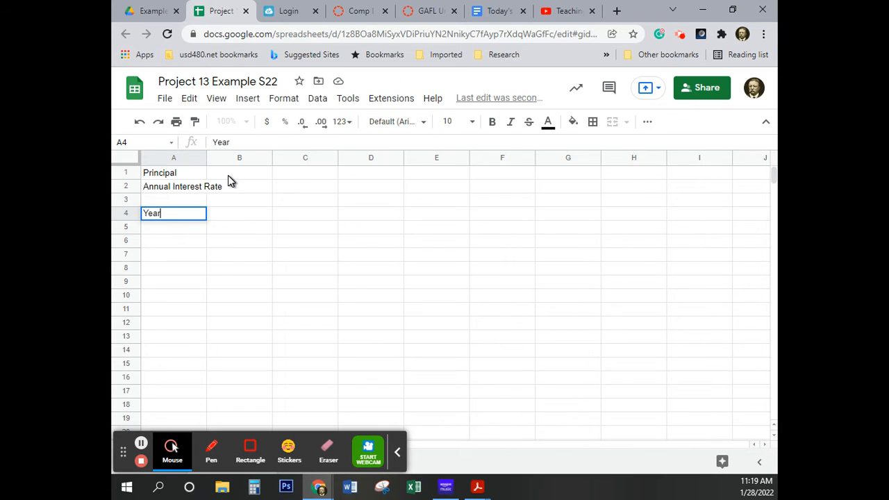
{"action": "key", "text": "Tab"}
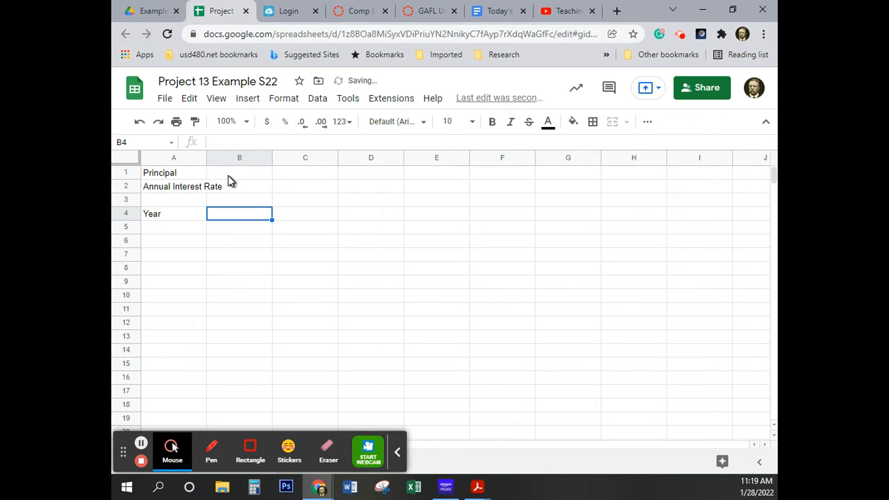
{"action": "type", "text": "Be"}
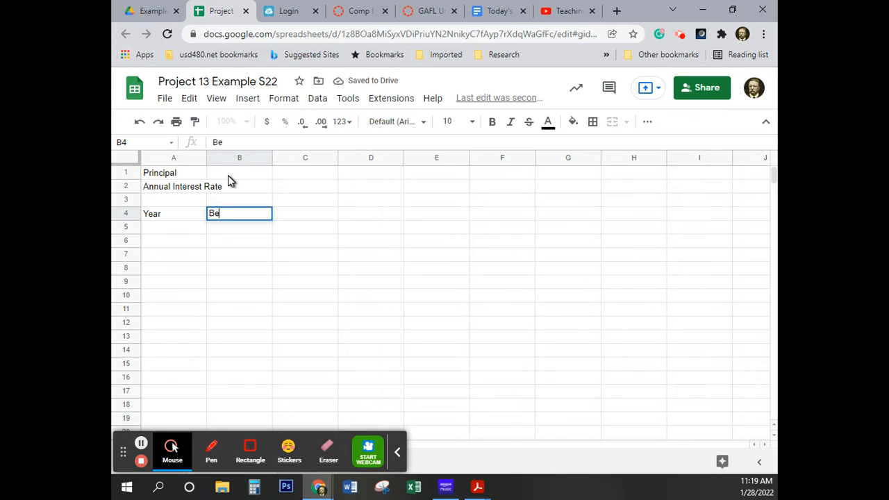
{"action": "type", "text": "ginning Ballance"}
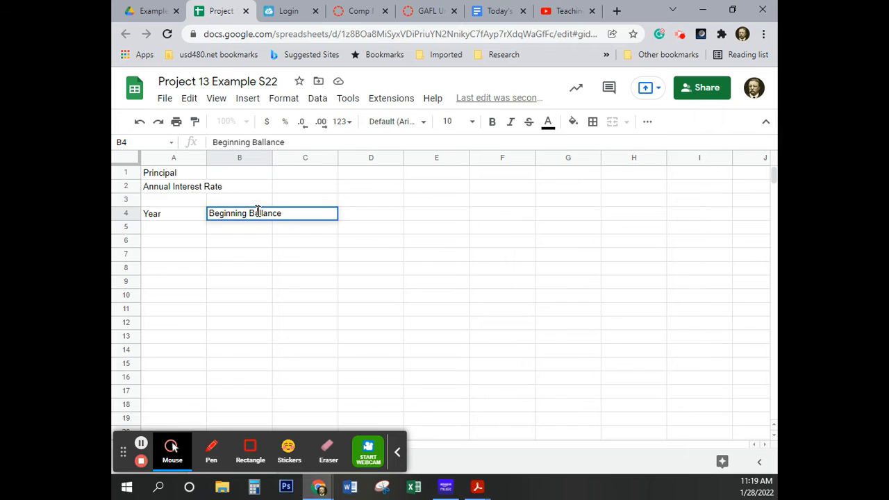
{"action": "left_click", "coordinate": [268, 143]}
{"action": "key", "text": "BackSpace"}
{"action": "key", "text": "Tab"}
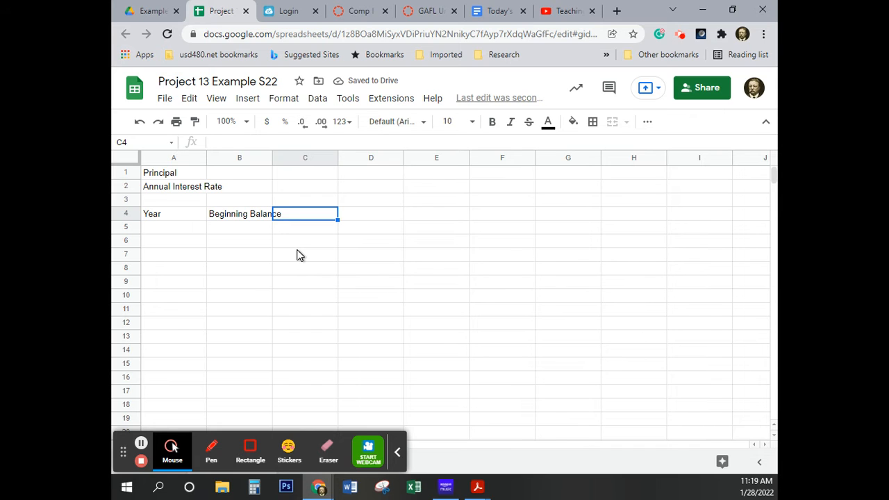
Enter the column heading "Simple Interest Earned" in C4
{"action": "type", "text": "Simplle Interest"}
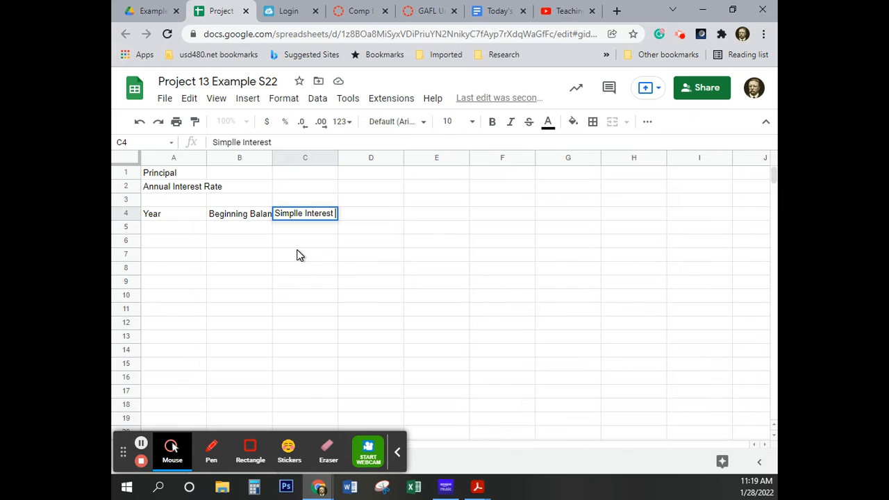
{"action": "type", "text": " Earned"}
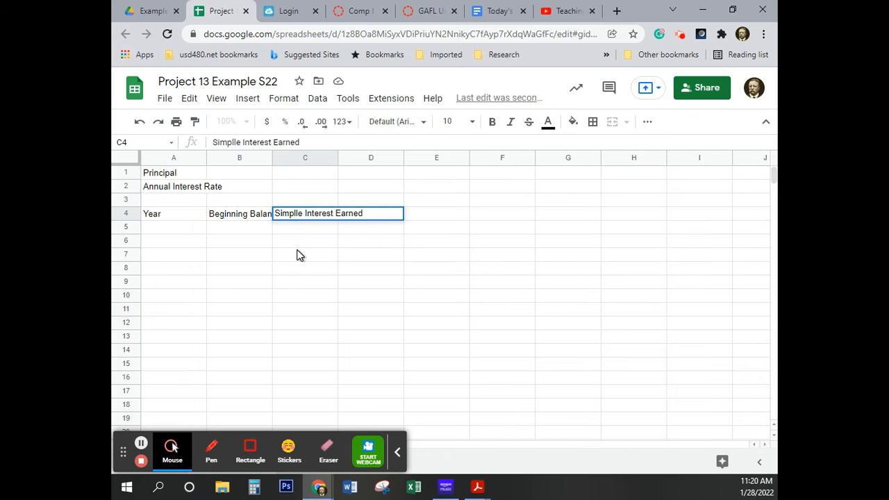
{"action": "left_click", "coordinate": [236, 142]}
{"action": "key", "text": "BackSpace"}
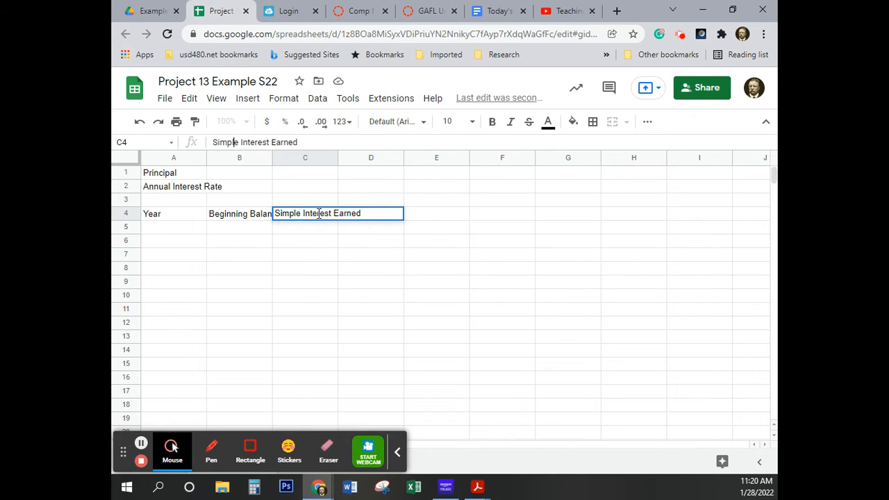
{"action": "key", "text": "Tab"}
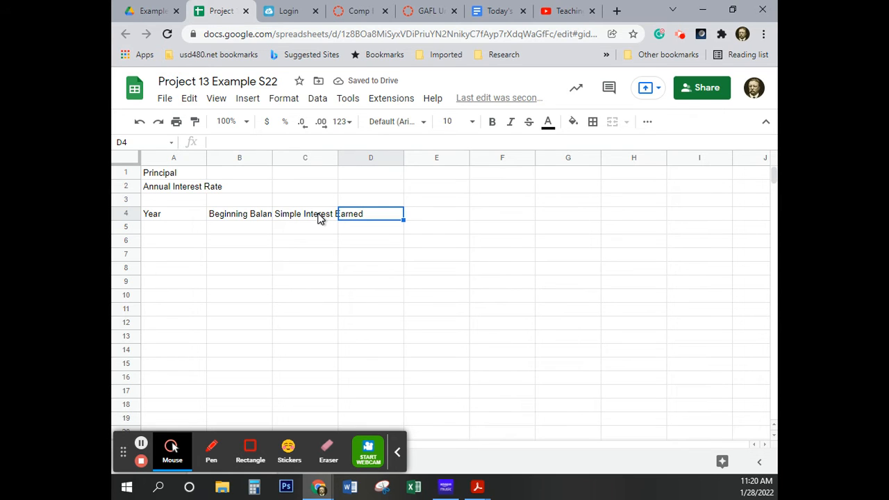
Enter the column heading "Ending Balance" in D4
{"action": "type", "text": "Ending Ba"}
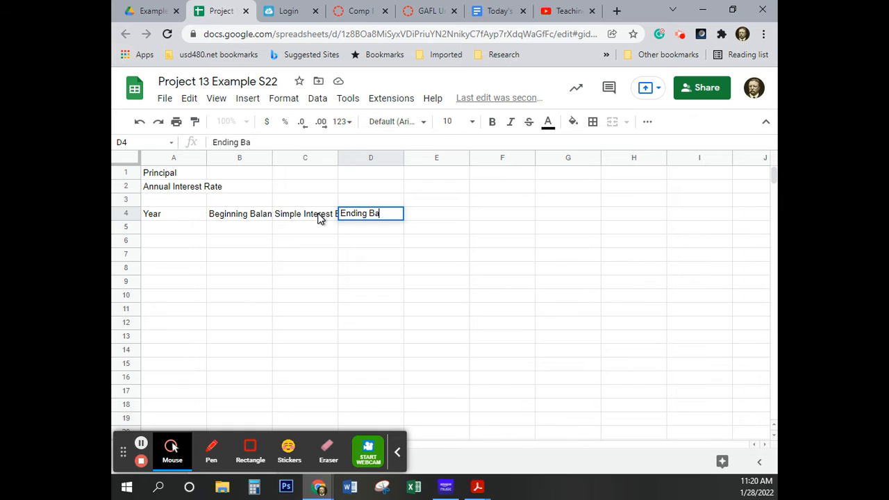
{"action": "type", "text": "lance"}
{"action": "key", "text": "Return"}
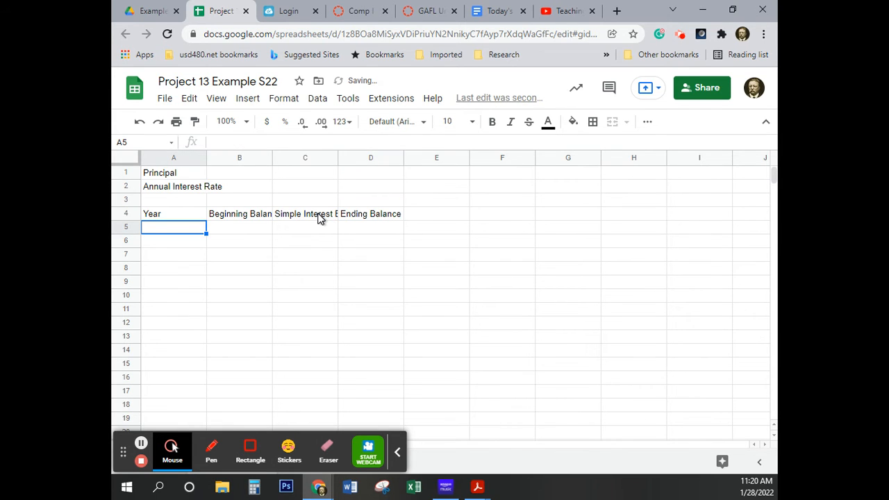
Number the years 1, 2 and 3 in cells A5 to A7 under the Year heading
{"action": "type", "text": "1"}
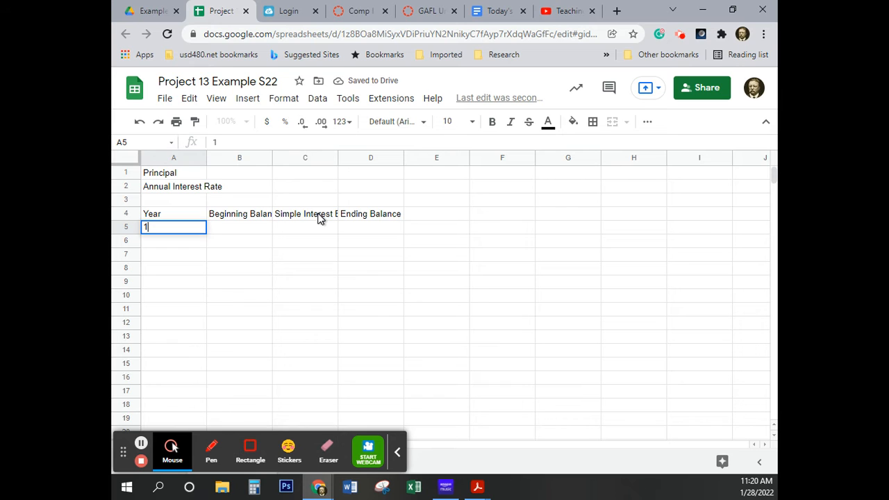
{"action": "key", "text": "Return"}
{"action": "type", "text": "2"}
{"action": "key", "text": "Return"}
{"action": "type", "text": "3"}
{"action": "key", "text": "Return"}
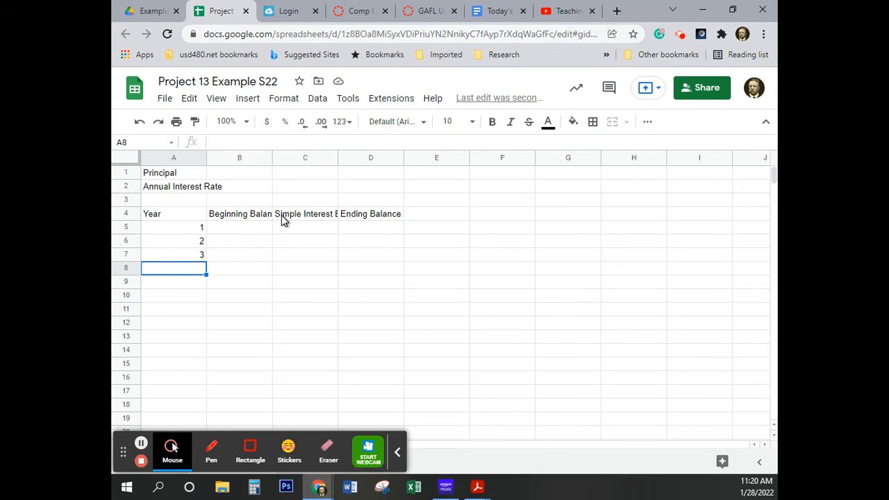
Clear the Ending Balance heading from D4 temporarily and restore it
{"action": "left_click", "coordinate": [347, 216]}
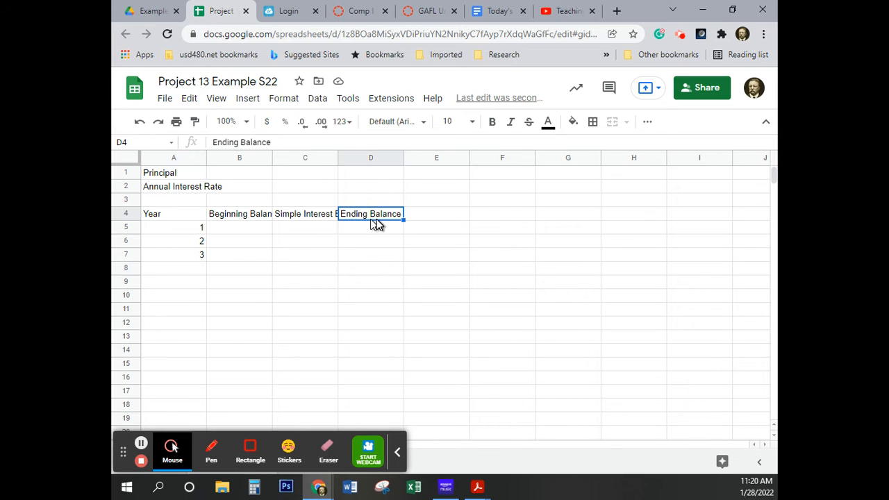
{"action": "key", "text": "ctrl+c"}
{"action": "key", "text": "Delete"}
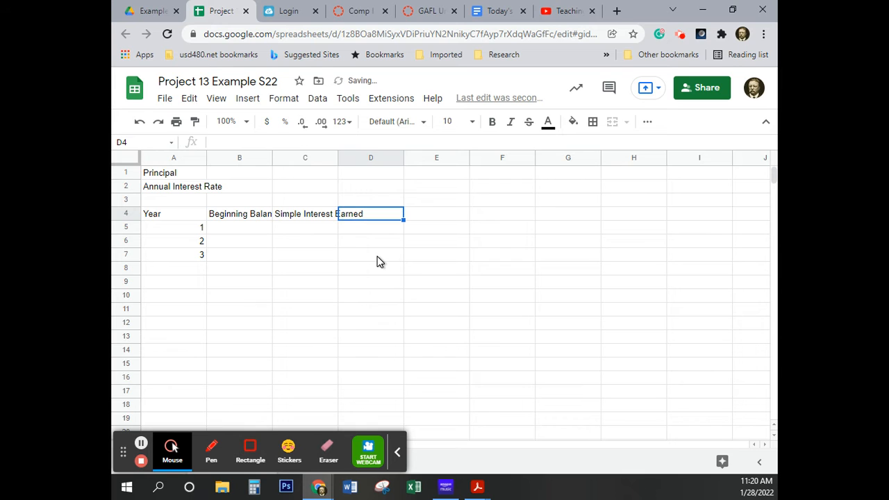
{"action": "left_click", "coordinate": [365, 218]}
{"action": "key", "text": "ctrl+v"}
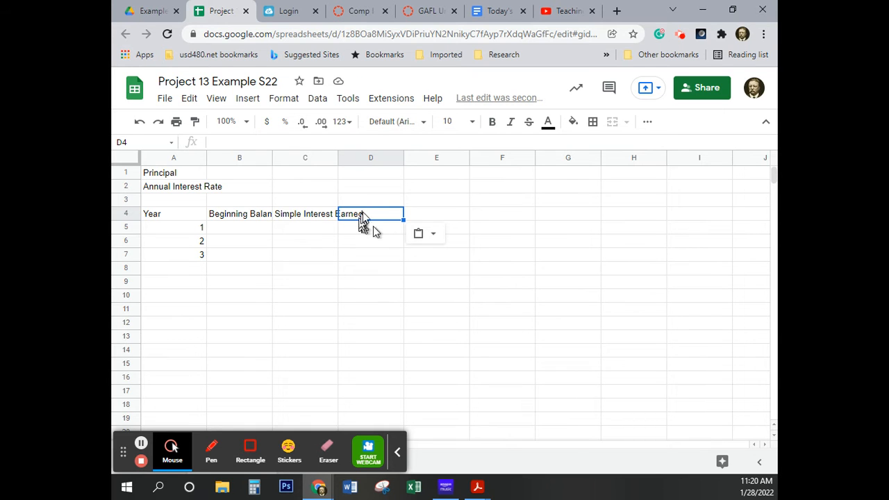
{"action": "left_click", "coordinate": [381, 240]}
{"action": "left_click", "coordinate": [380, 217]}
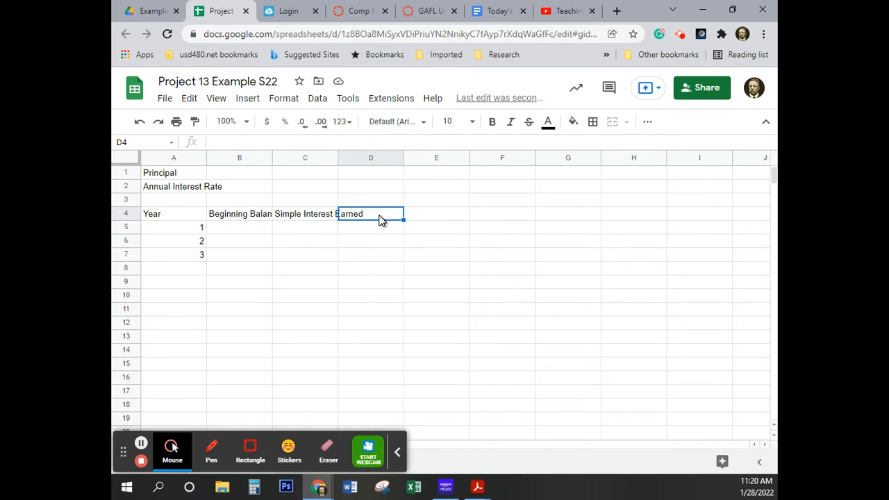
{"action": "key", "text": "ctrl+v"}
{"action": "left_click", "coordinate": [139, 121]}
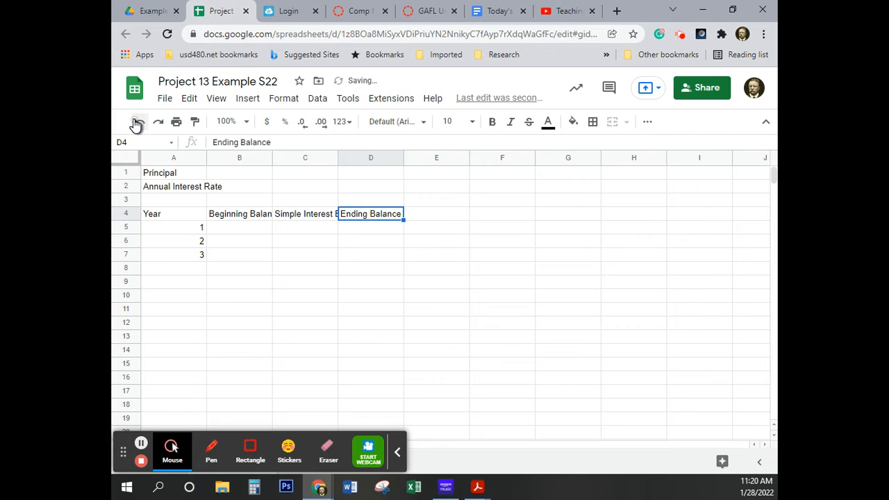
Auto-fit the widths of columns B, C and A to their text
{"action": "left_click", "coordinate": [375, 257]}
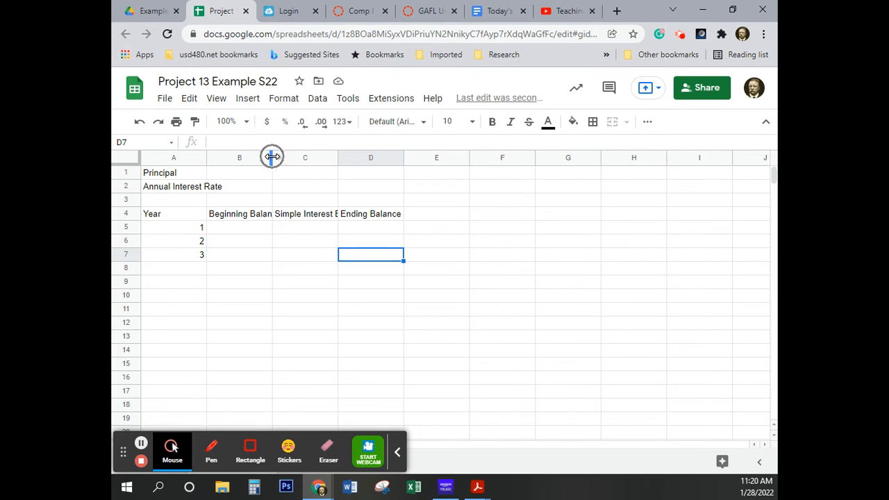
{"action": "double_click", "coordinate": [272, 158]}
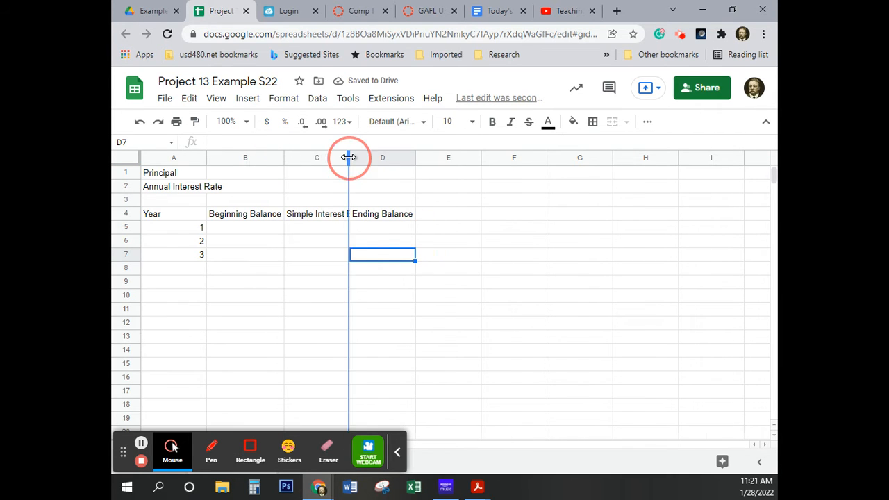
{"action": "double_click", "coordinate": [349, 158]}
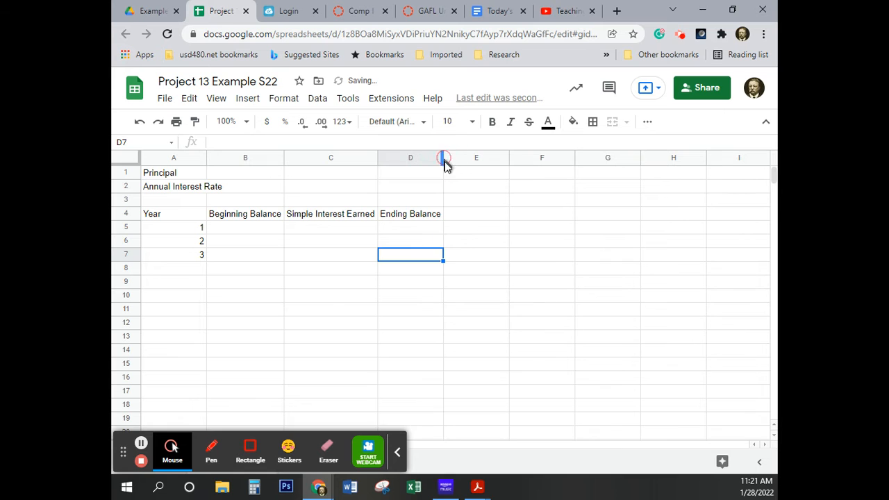
{"action": "double_click", "coordinate": [205, 159]}
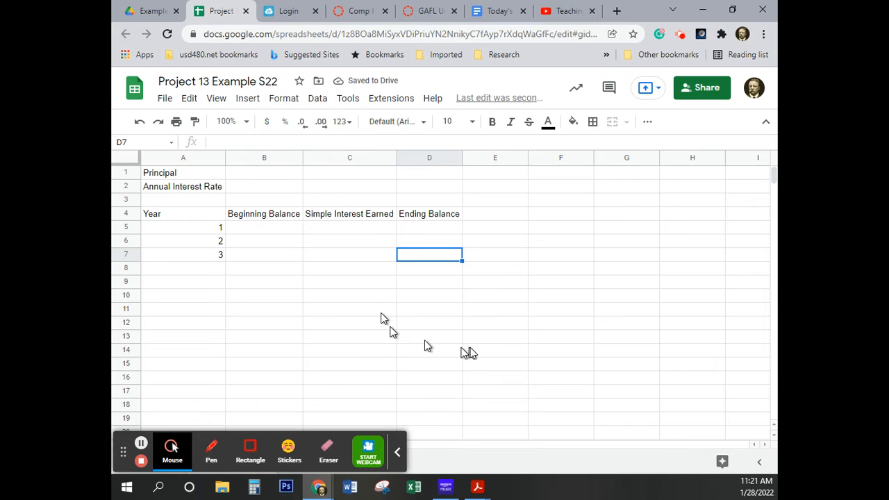
{"action": "left_click", "coordinate": [397, 453]}
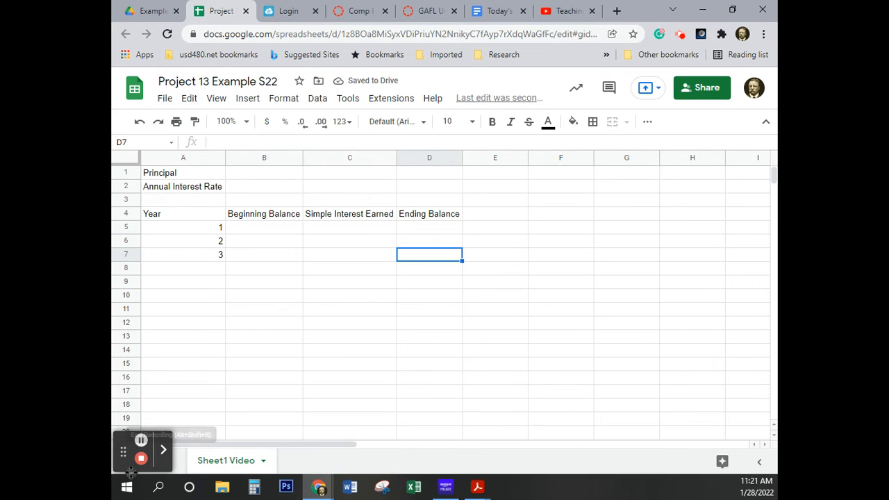
{"action": "left_click_drag", "start_coordinate": [125, 452], "coordinate": [719, 369]}
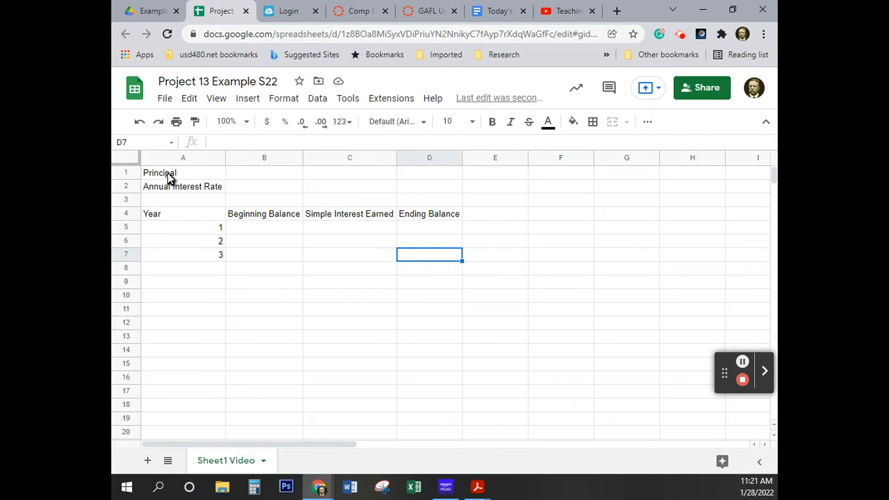
{"action": "left_click_drag", "start_coordinate": [173, 174], "coordinate": [440, 258]}
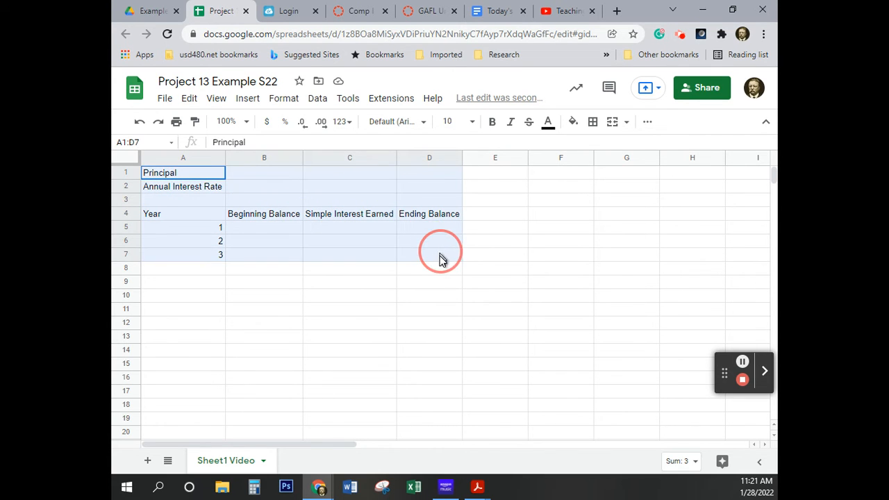
{"action": "left_click", "coordinate": [350, 309]}
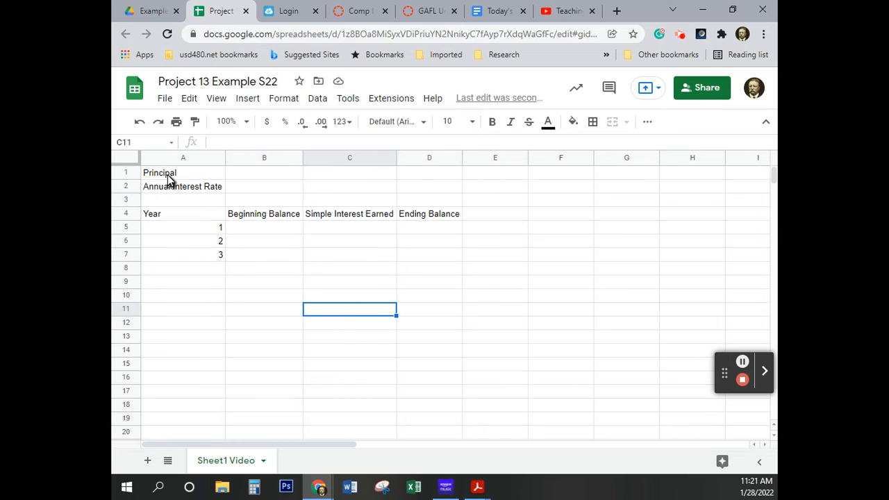
Copy the whole table layout in range A1:D7 of the Sheet1 Video sheet
{"action": "left_click_drag", "start_coordinate": [172, 177], "coordinate": [437, 260]}
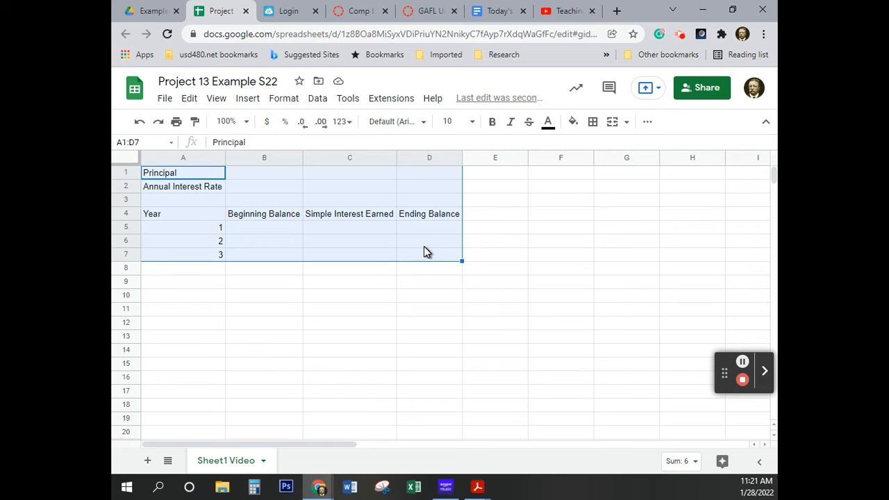
{"action": "right_click", "coordinate": [415, 247]}
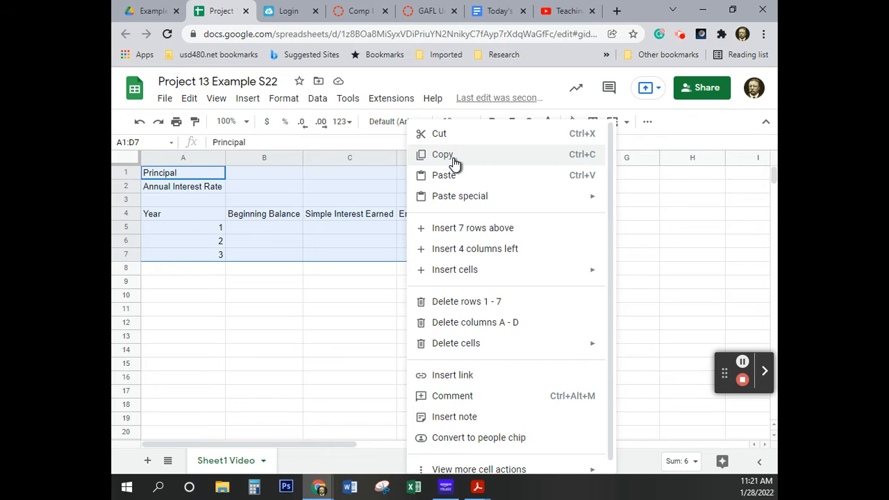
{"action": "left_click", "coordinate": [189, 98]}
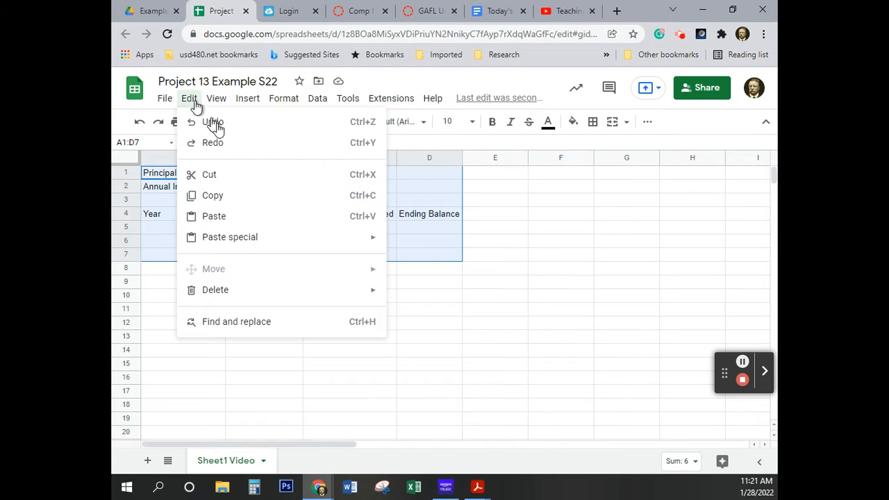
{"action": "left_click", "coordinate": [259, 200]}
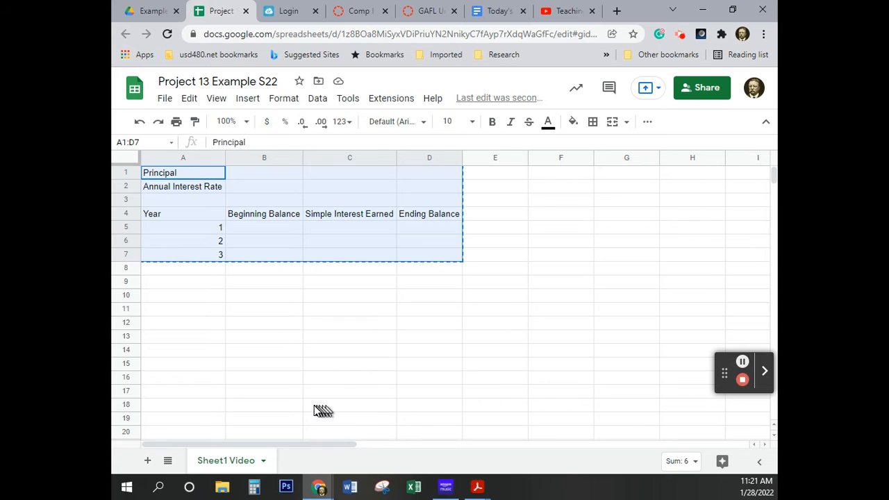
{"action": "left_click", "coordinate": [198, 102]}
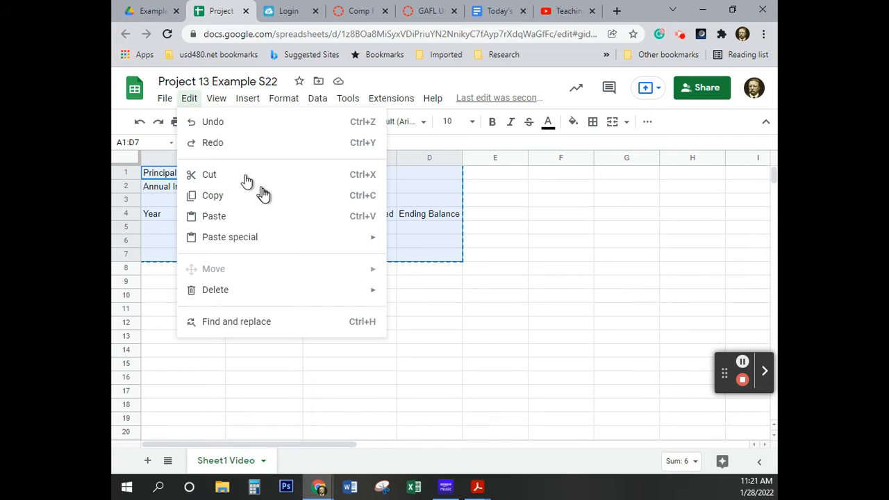
{"action": "left_click", "coordinate": [376, 205]}
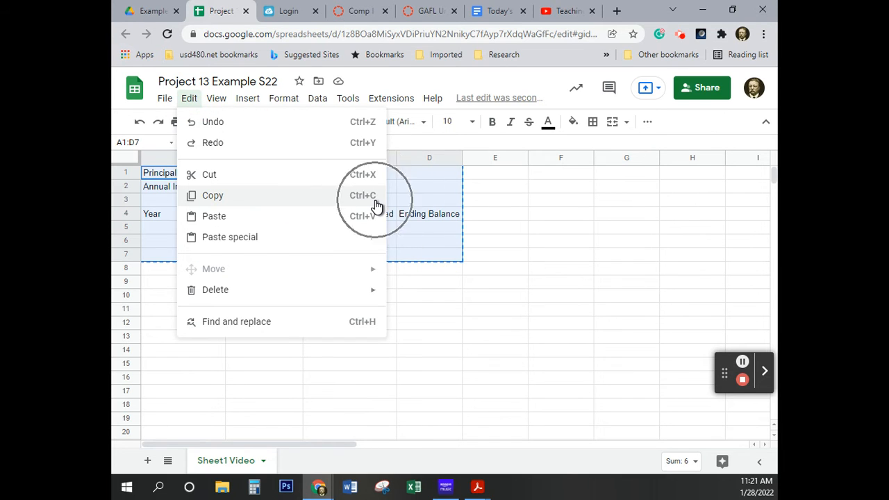
{"action": "left_click", "coordinate": [343, 198]}
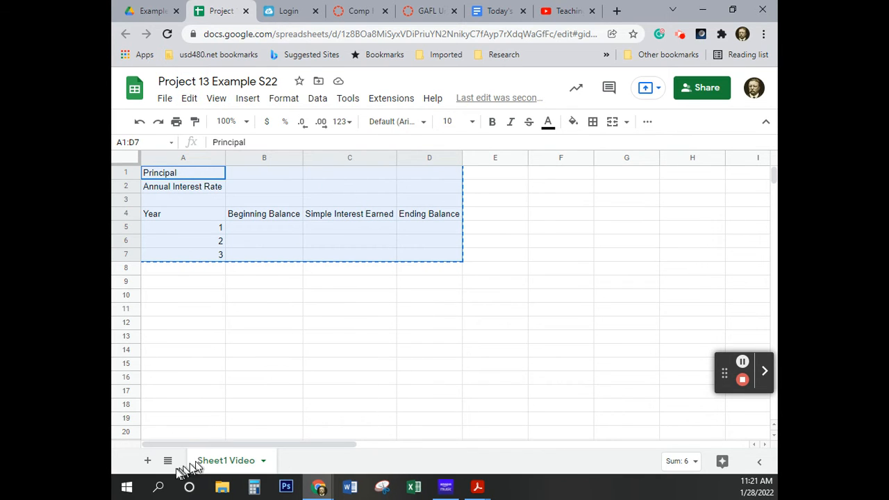
Add a second sheet to the spreadsheet and rename it "Sheet2 Video"
{"action": "left_click", "coordinate": [228, 463]}
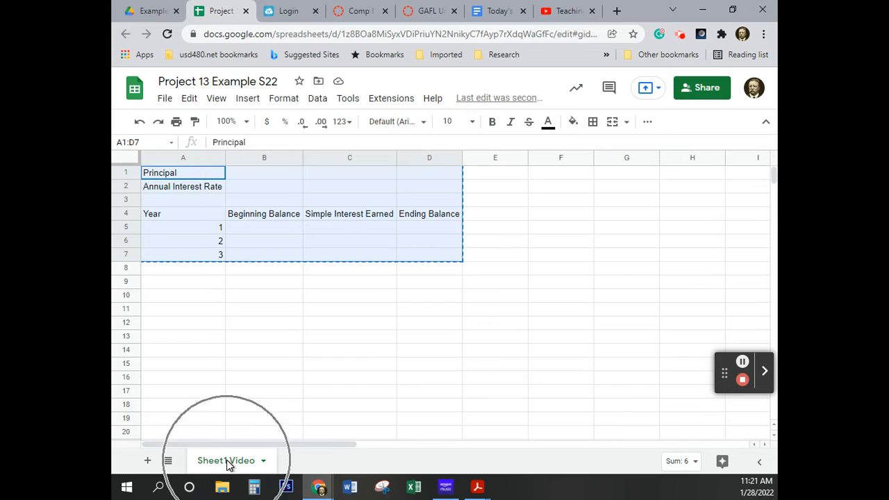
{"action": "left_click", "coordinate": [148, 462]}
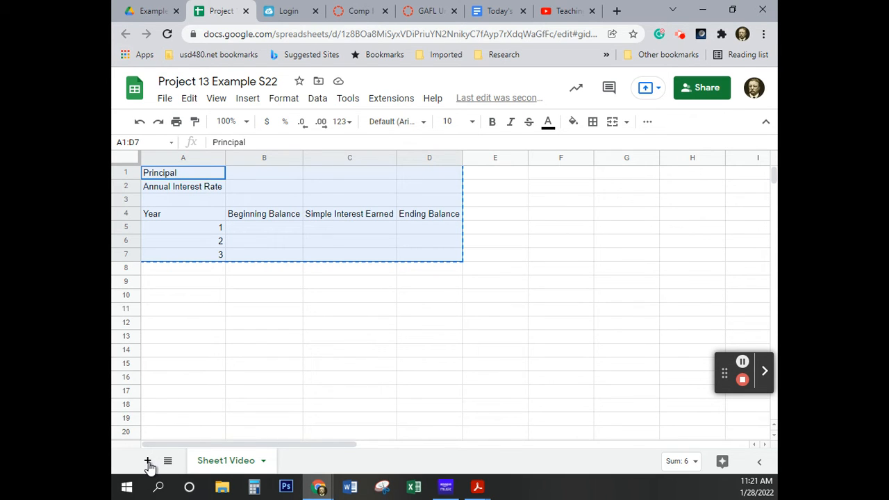
{"action": "left_click", "coordinate": [148, 463]}
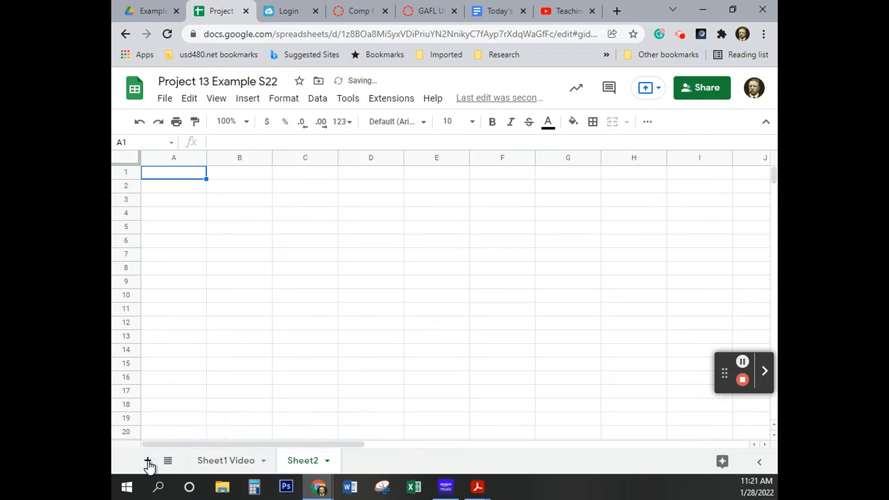
{"action": "double_click", "coordinate": [316, 462]}
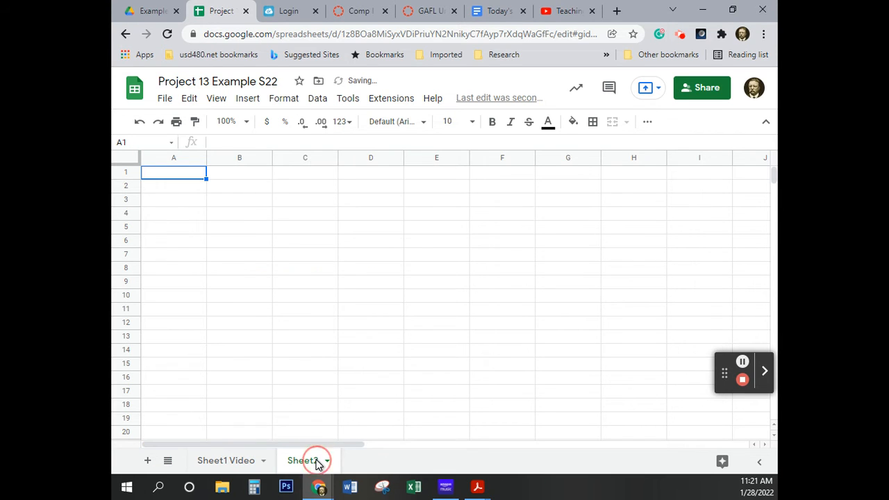
{"action": "left_click", "coordinate": [321, 464]}
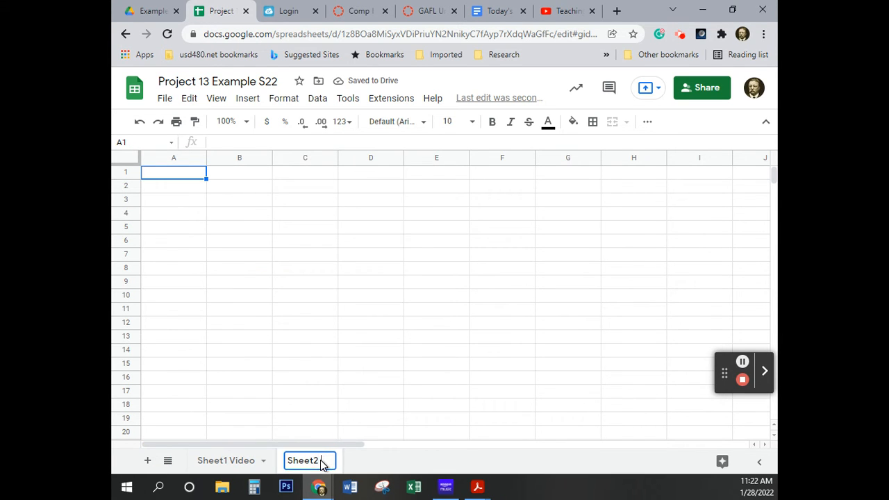
{"action": "type", "text": "Video"}
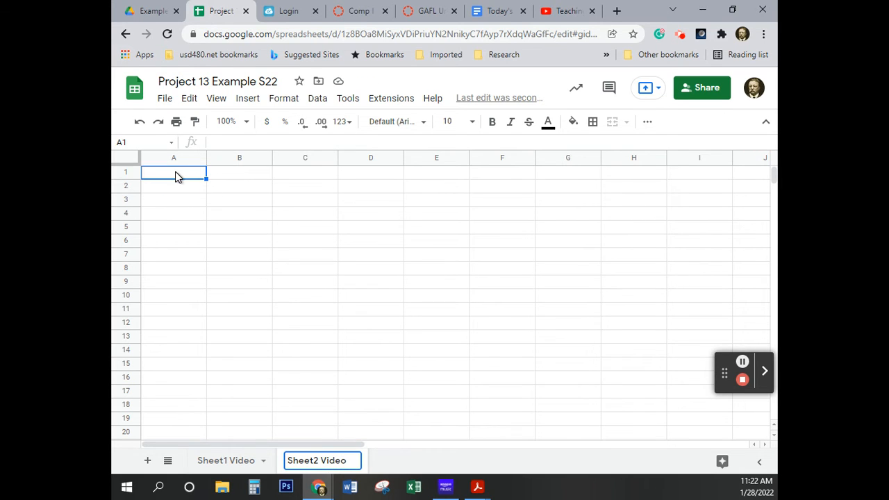
{"action": "left_click", "coordinate": [175, 176]}
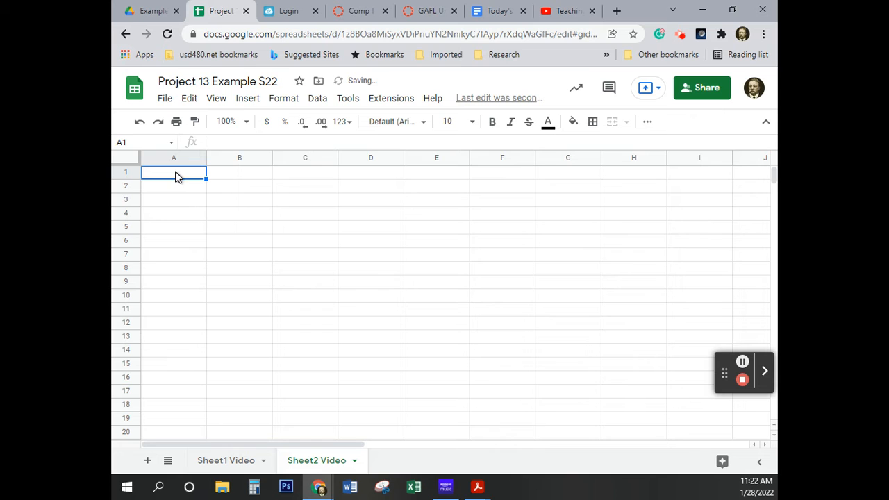
Paste the copied table layout into Sheet2 Video starting at cell A1
{"action": "right_click", "coordinate": [175, 176]}
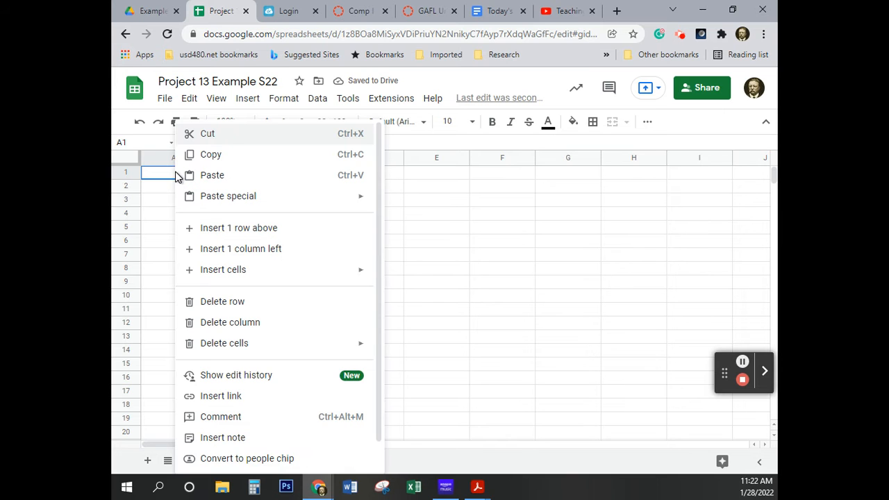
{"action": "left_click", "coordinate": [302, 182]}
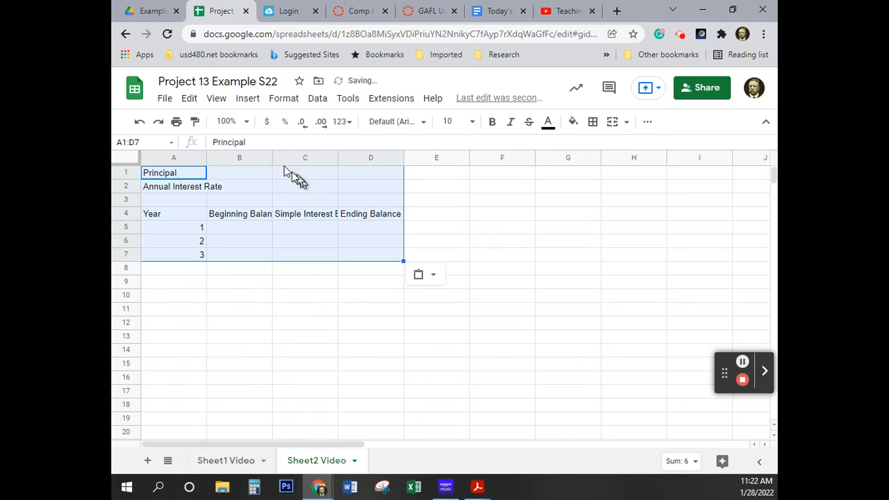
{"action": "left_click", "coordinate": [189, 98]}
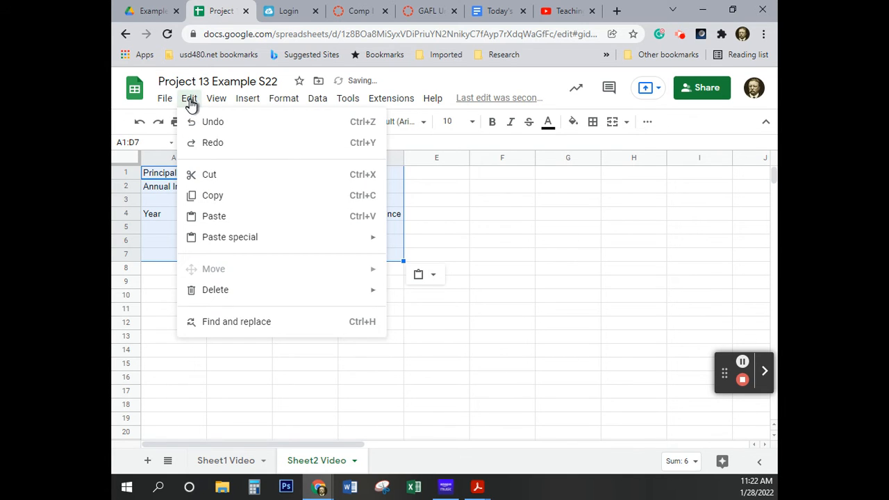
{"action": "left_click", "coordinate": [254, 216]}
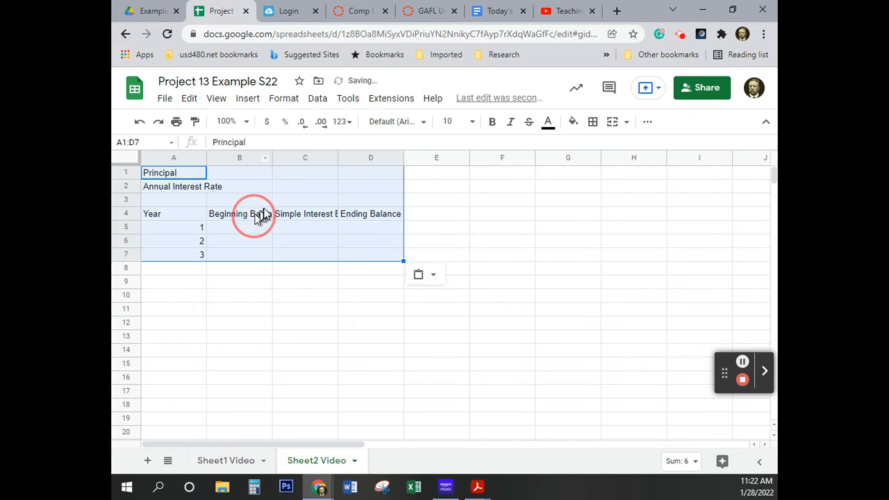
{"action": "left_click", "coordinate": [335, 295]}
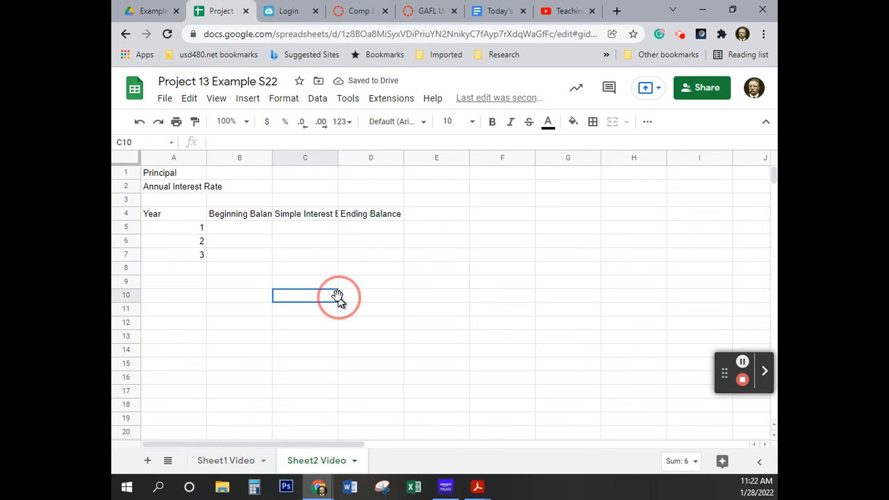
Change the C4 heading on Sheet2 Video to "Compound Interest Earned" by replacing only its first word
{"action": "left_click", "coordinate": [302, 217]}
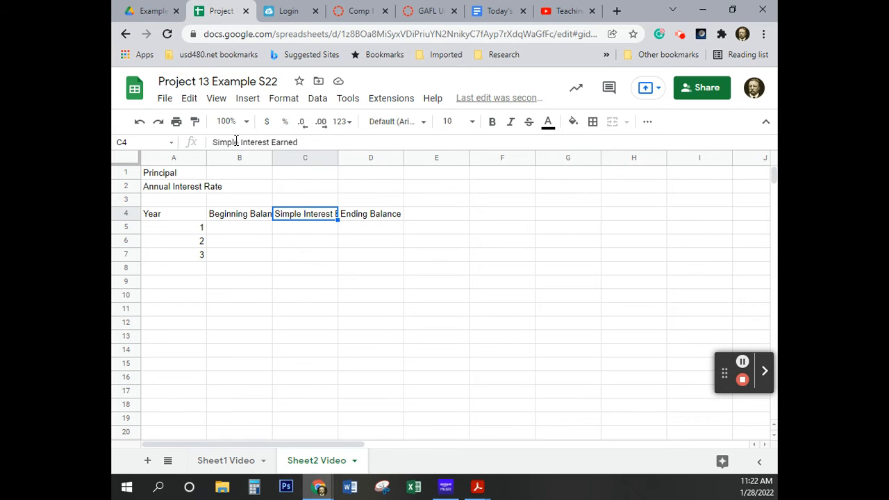
{"action": "left_click_drag", "start_coordinate": [239, 143], "coordinate": [214, 143]}
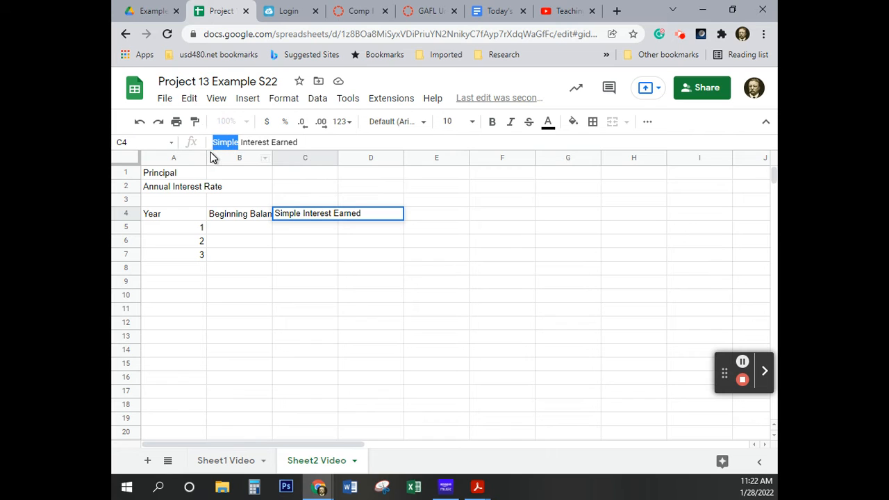
{"action": "type", "text": "Compoun"}
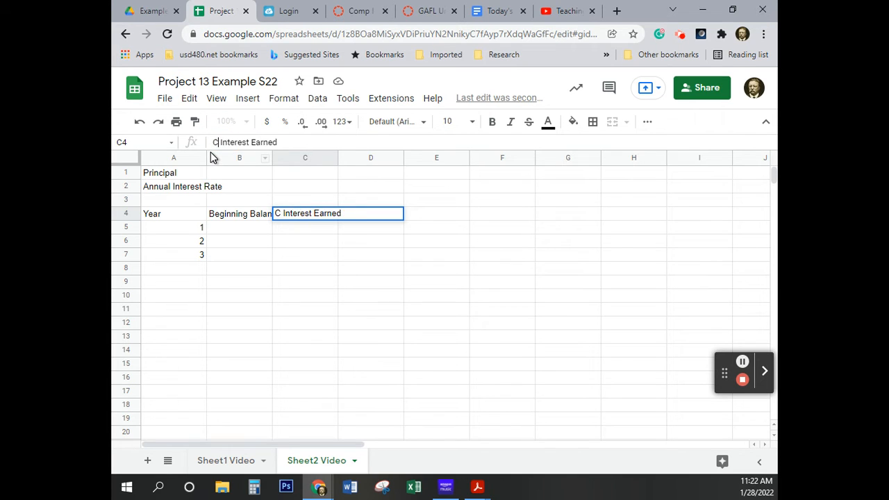
{"action": "type", "text": "d"}
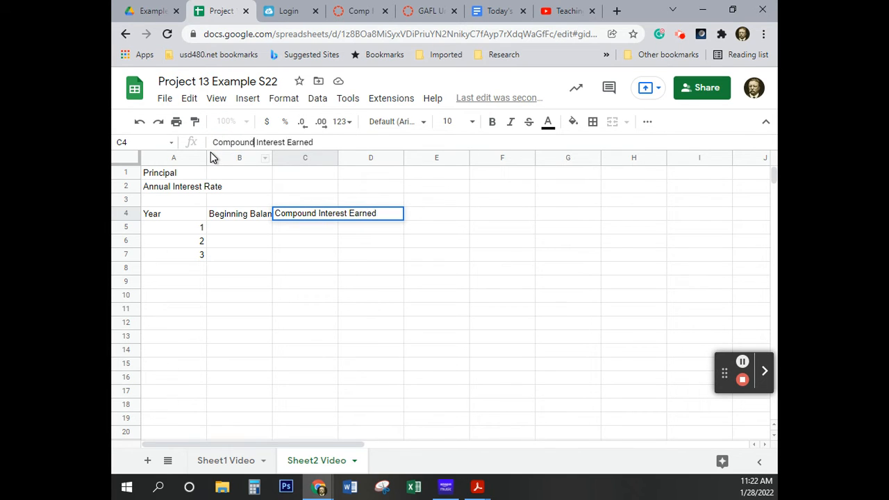
{"action": "left_click", "coordinate": [288, 270]}
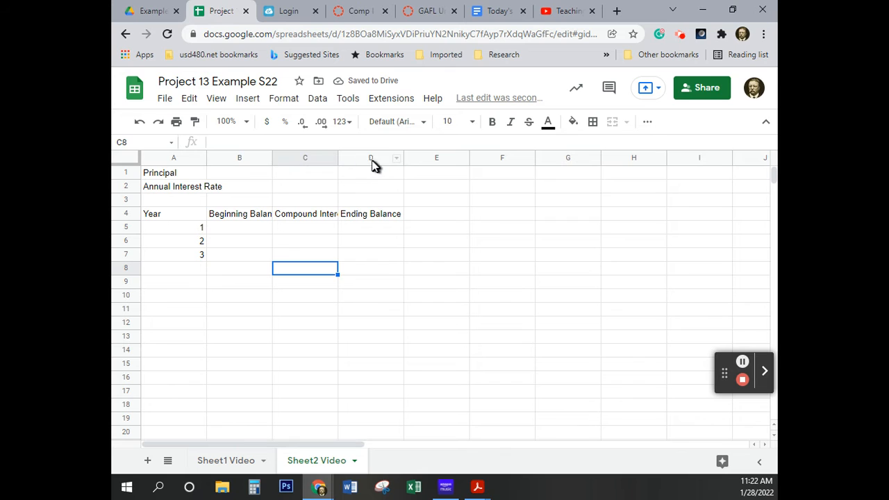
Resize columns A to D together on Sheet2 Video using the Fit to data option
{"action": "left_click", "coordinate": [171, 157]}
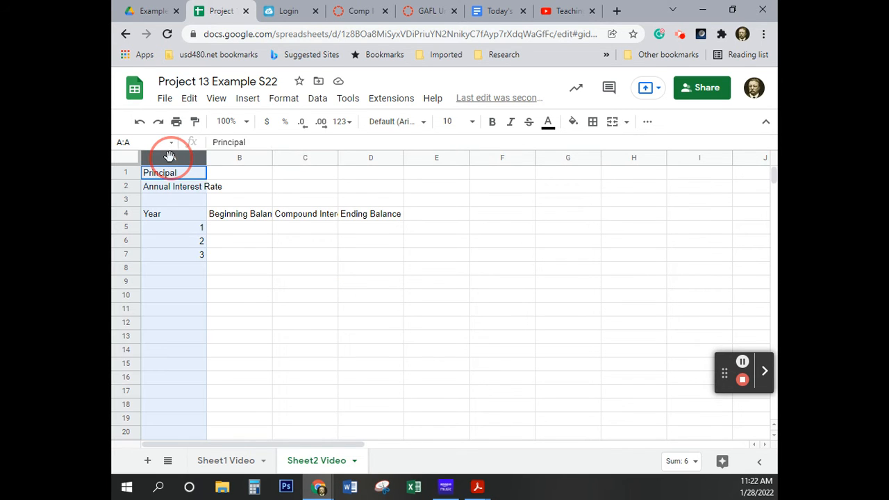
{"action": "left_click_drag", "start_coordinate": [171, 156], "coordinate": [365, 159]}
{"action": "right_click", "coordinate": [366, 159]}
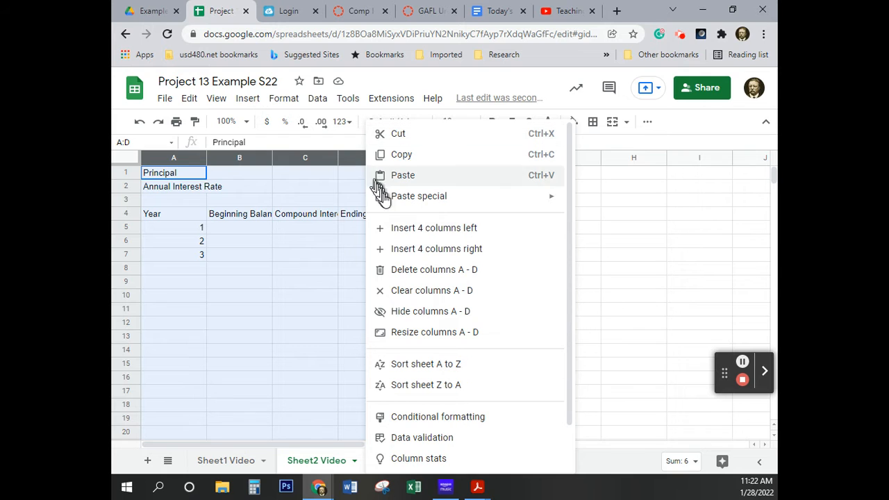
{"action": "left_click", "coordinate": [439, 336]}
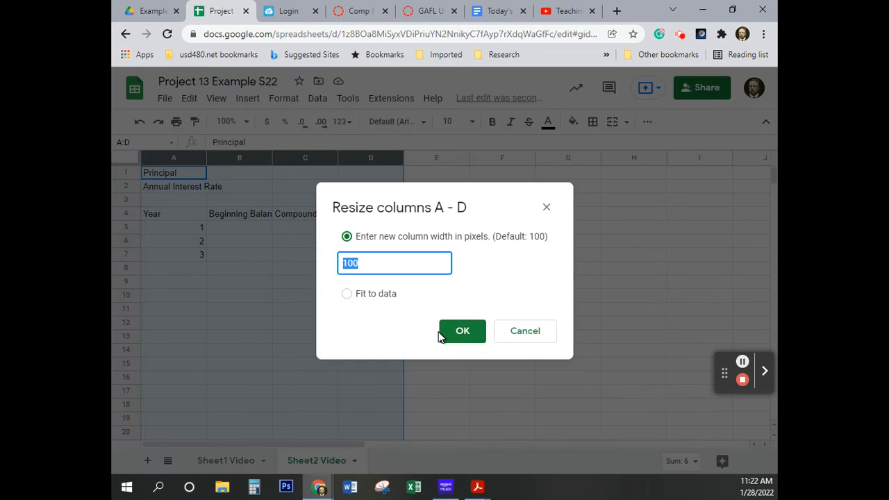
{"action": "left_click", "coordinate": [347, 295]}
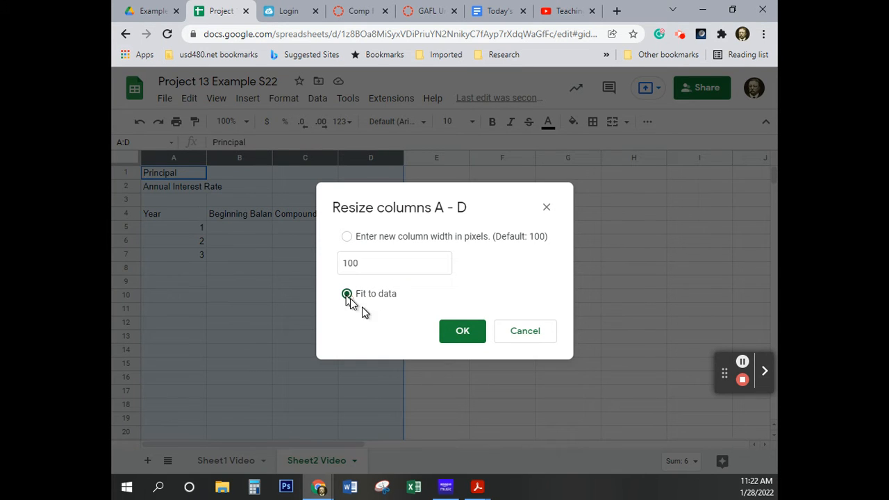
{"action": "left_click", "coordinate": [462, 331]}
{"action": "left_click", "coordinate": [396, 325]}
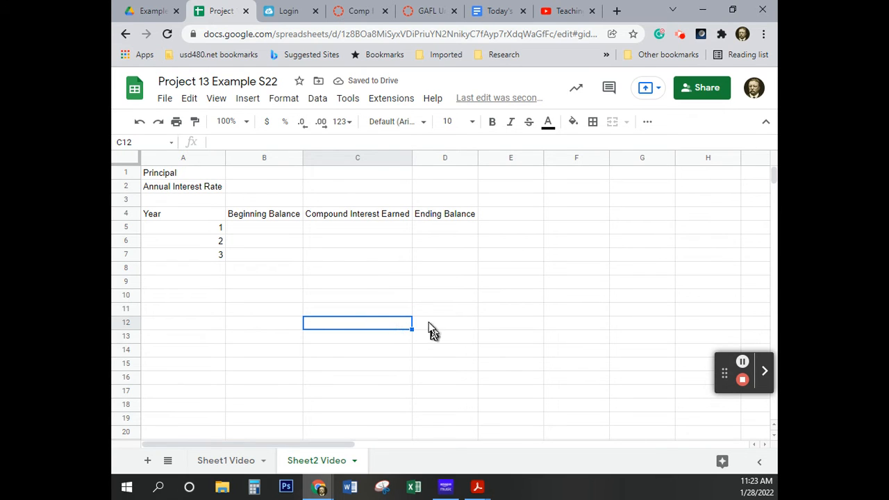
Enter a principal of 1000 in B1 and an annual interest rate of 10% in B2 on Sheet2 Video
{"action": "left_click", "coordinate": [174, 160]}
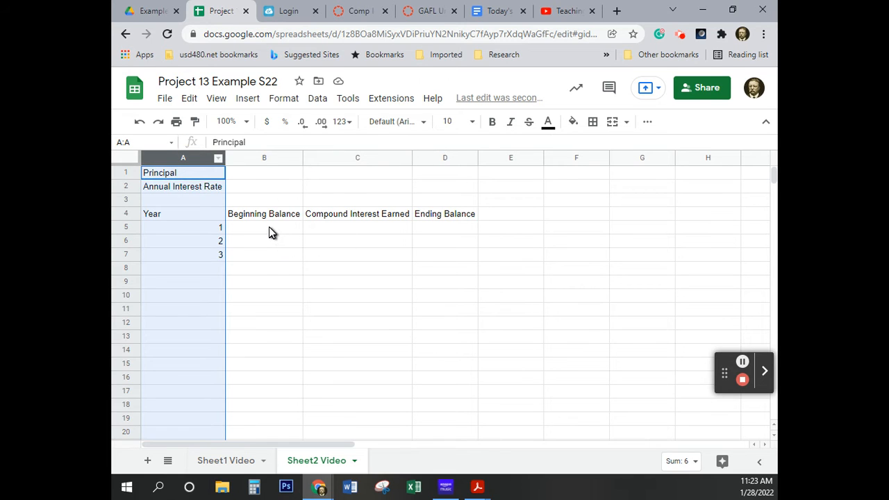
{"action": "left_click", "coordinate": [269, 226]}
{"action": "left_click", "coordinate": [270, 172]}
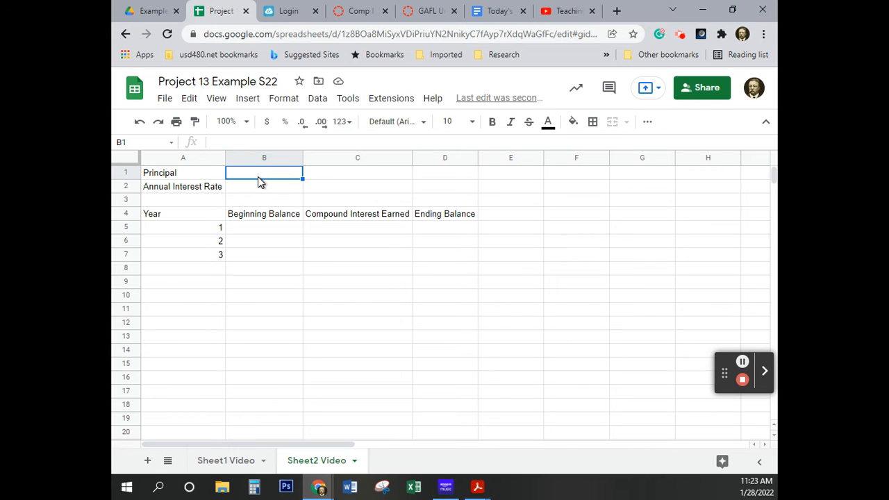
{"action": "type", "text": "1000"}
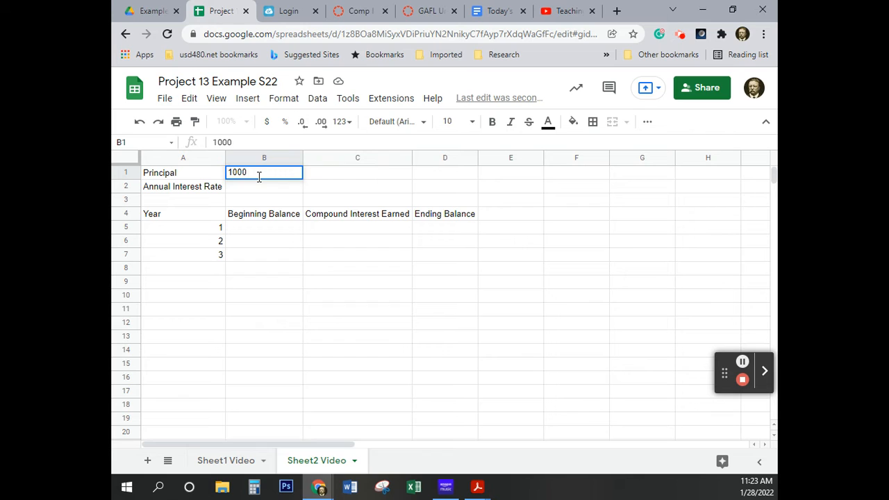
{"action": "key", "text": "Return"}
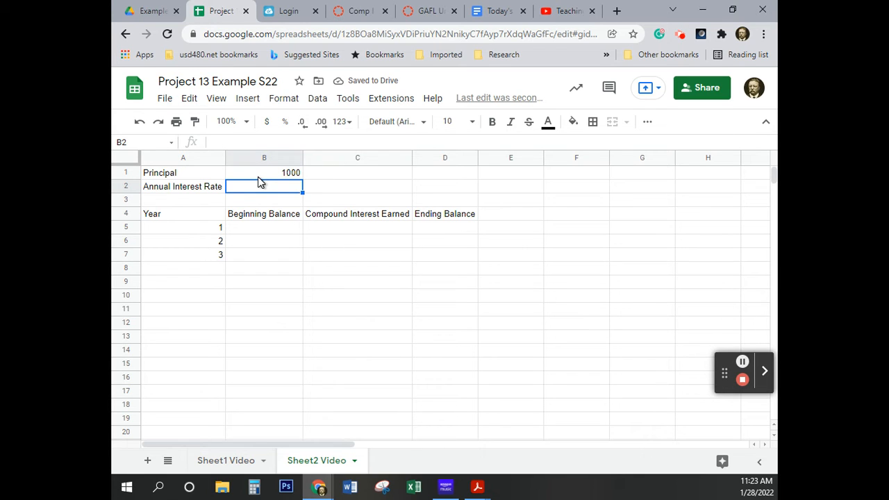
{"action": "type", "text": "10%"}
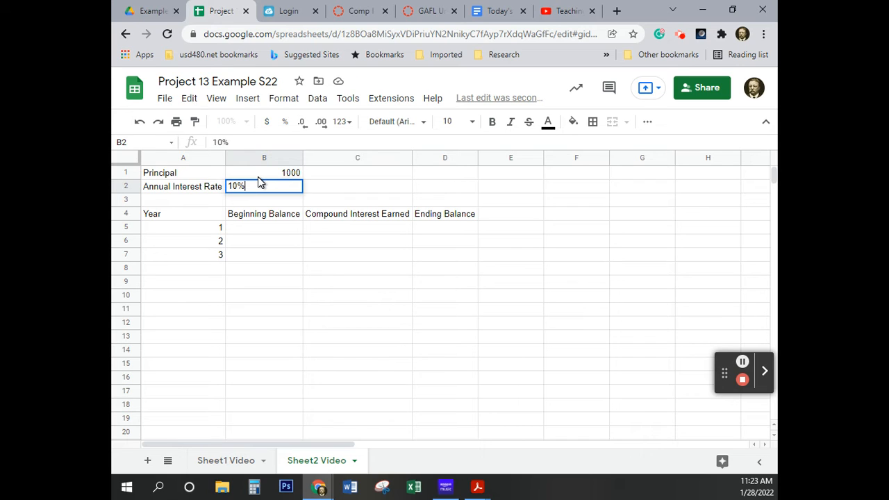
Link the year 1 beginning balance in B5 on Sheet2 Video to the principal with =B1, rejecting the suggested autofill
{"action": "left_click", "coordinate": [258, 231]}
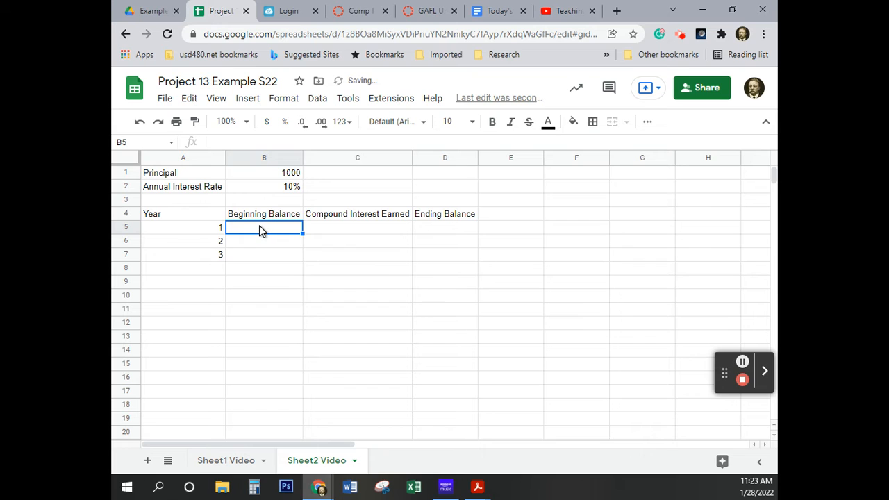
{"action": "type", "text": "="}
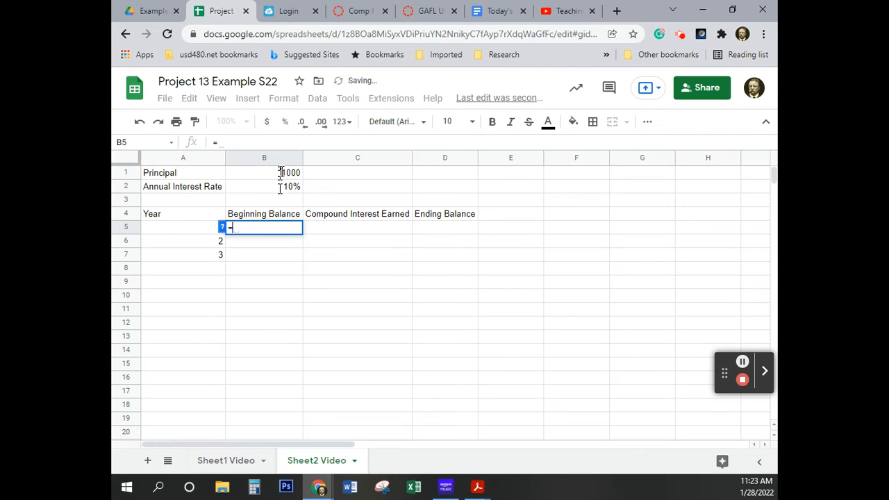
{"action": "left_click", "coordinate": [285, 180]}
{"action": "key", "text": "Return"}
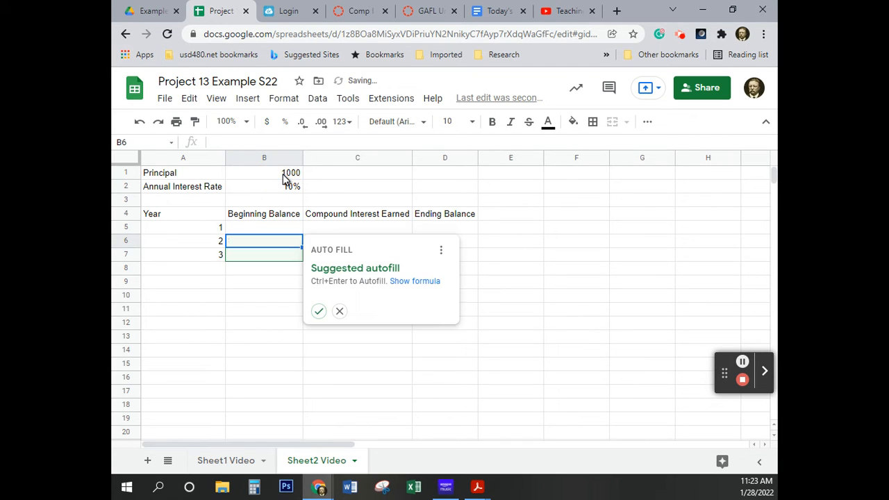
{"action": "left_click", "coordinate": [340, 311]}
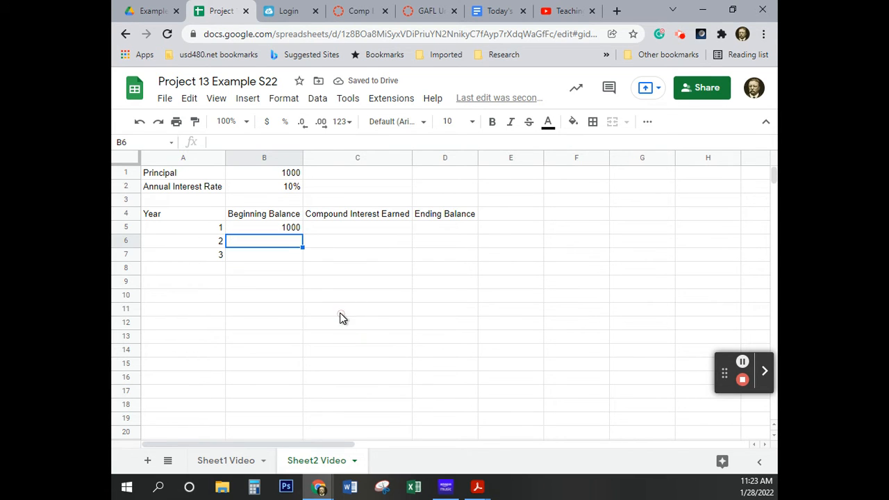
{"action": "left_click", "coordinate": [281, 229]}
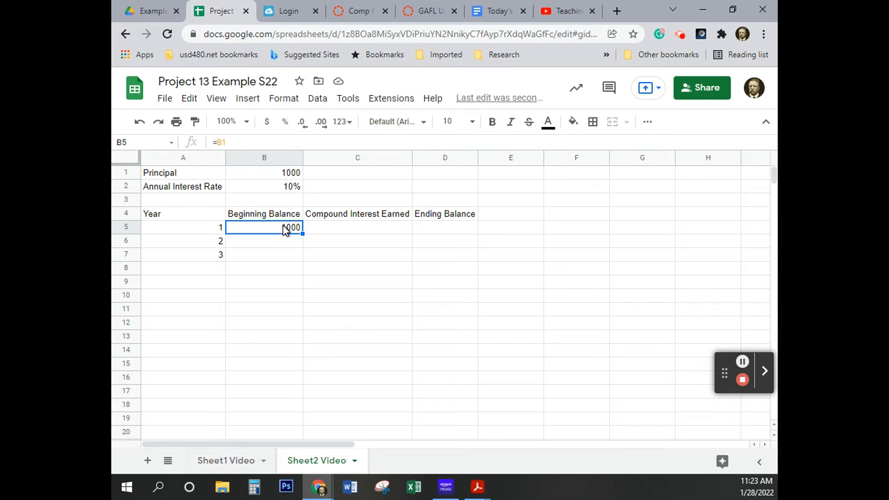
{"action": "left_click", "coordinate": [283, 285]}
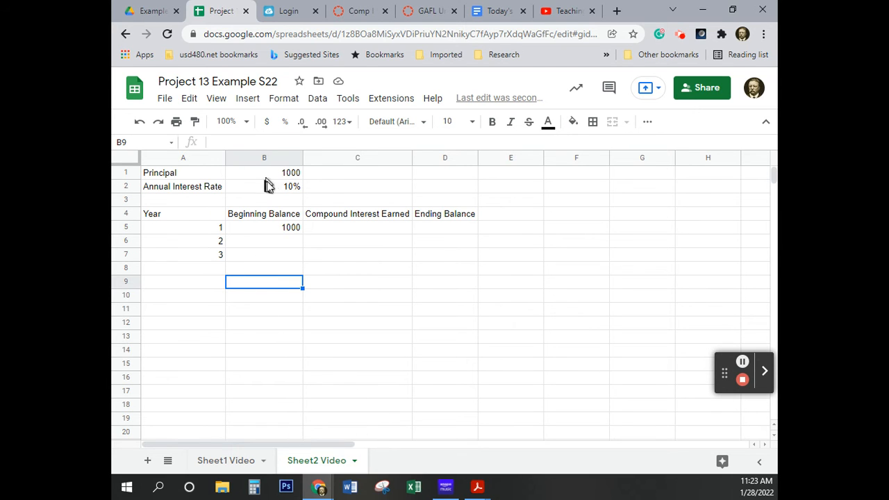
Set the annual interest rate in B2 on Sheet2 Video to 8%
{"action": "left_click", "coordinate": [294, 188]}
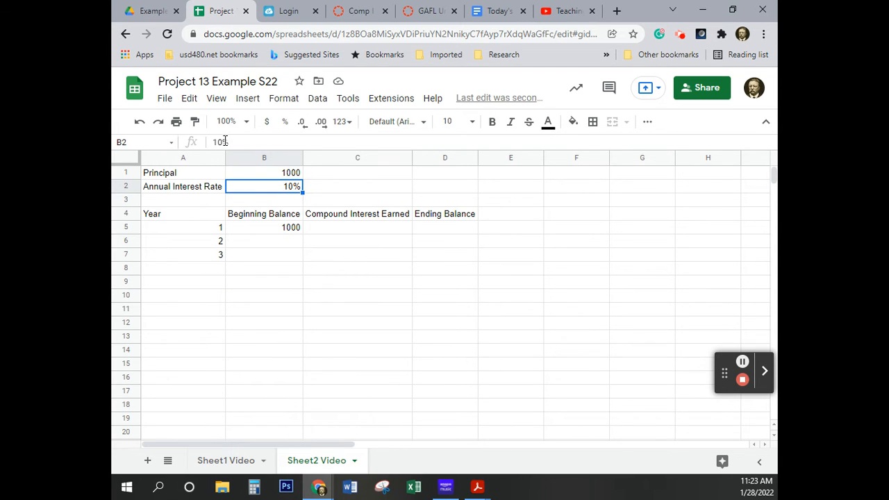
{"action": "left_click", "coordinate": [245, 146]}
{"action": "key", "text": "BackSpace"}
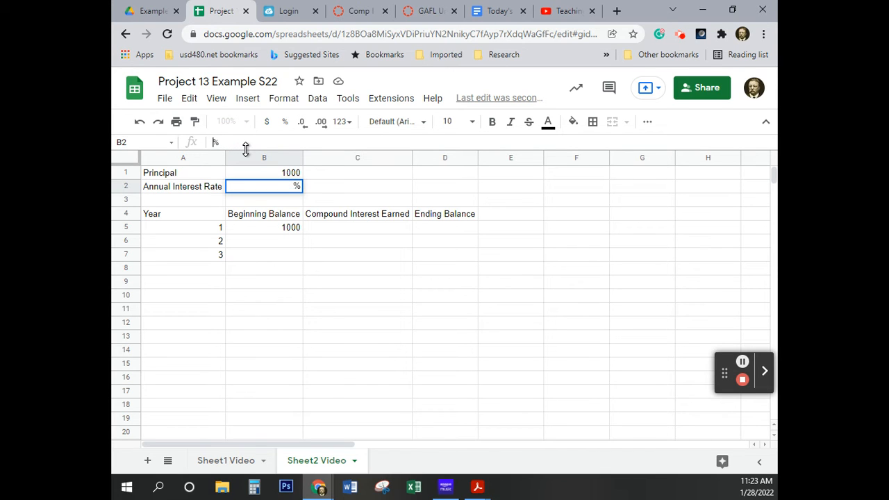
{"action": "type", "text": "8"}
{"action": "key", "text": "Return"}
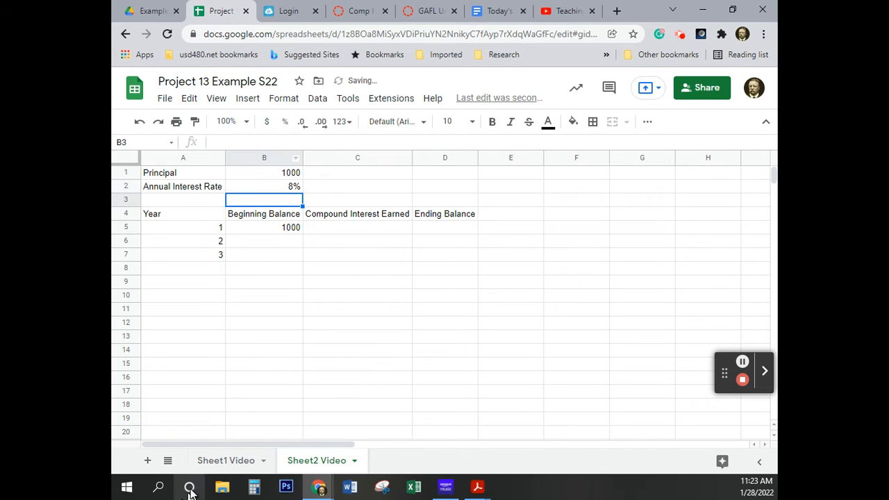
On Sheet1 Video, enter a principal of 1000 in B1 and an annual interest rate of 10% in B2
{"action": "left_click", "coordinate": [235, 463]}
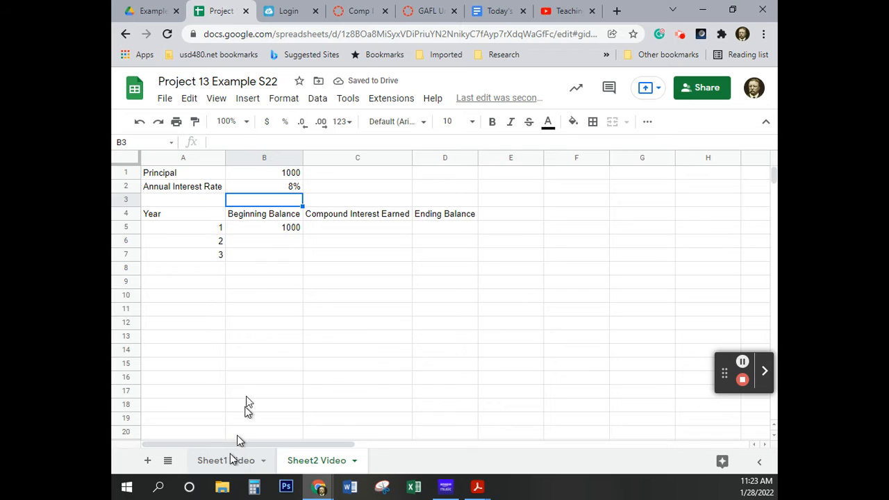
{"action": "left_click", "coordinate": [258, 174]}
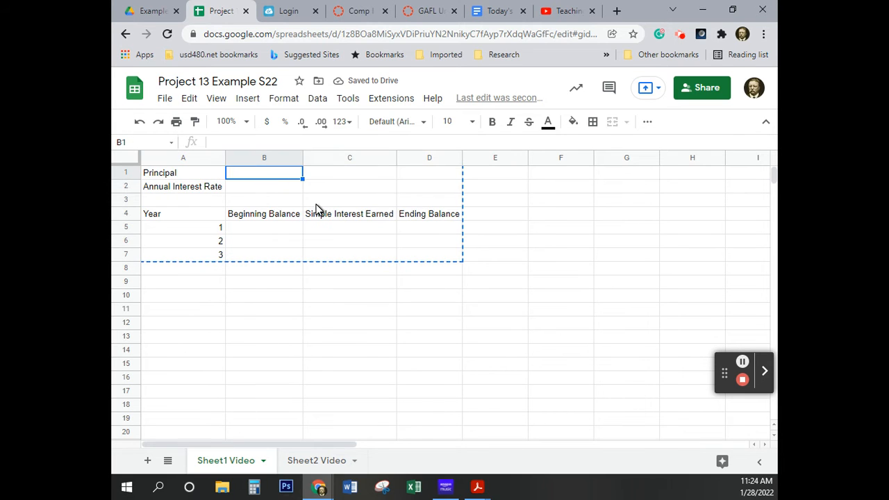
{"action": "type", "text": "1000"}
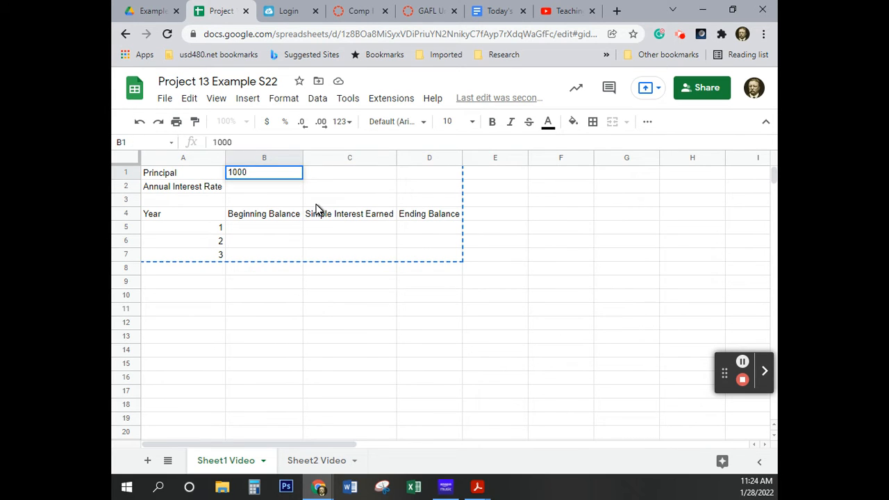
{"action": "key", "text": "Return"}
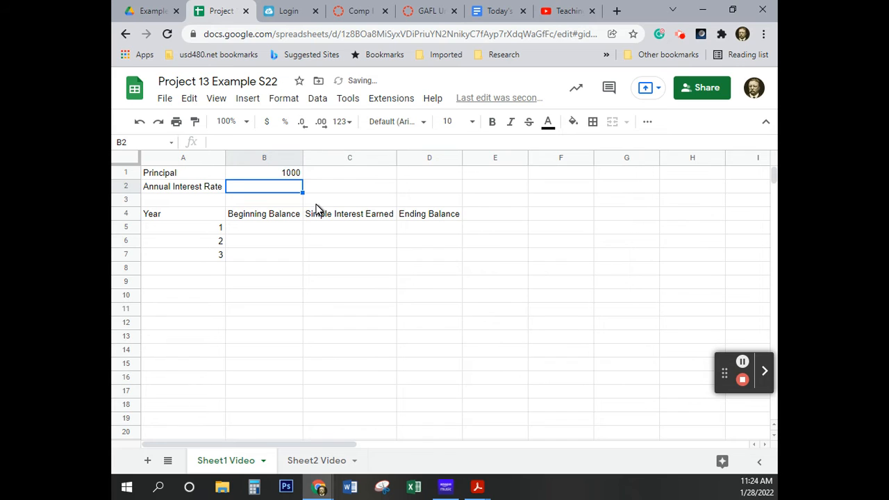
{"action": "type", "text": "10"}
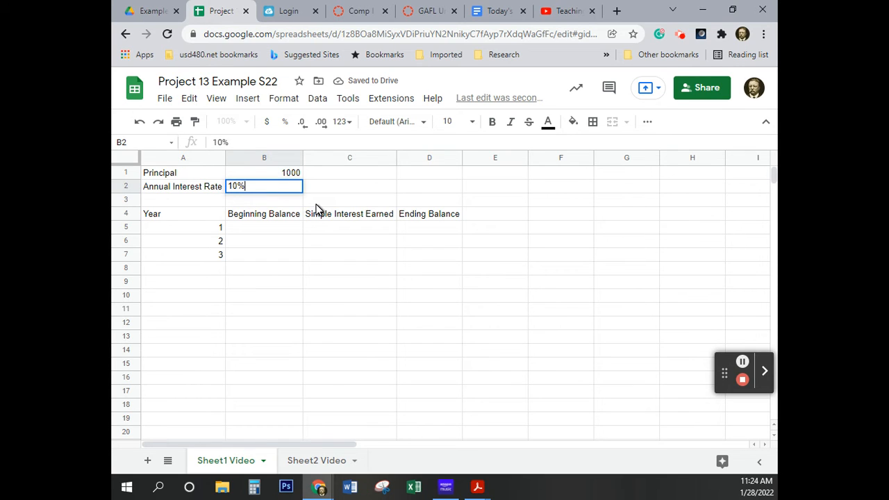
{"action": "type", "text": "%"}
Link the year 1 beginning balance in B5 on Sheet1 Video to the principal with =B1, rejecting the suggested autofill
{"action": "left_click", "coordinate": [275, 229]}
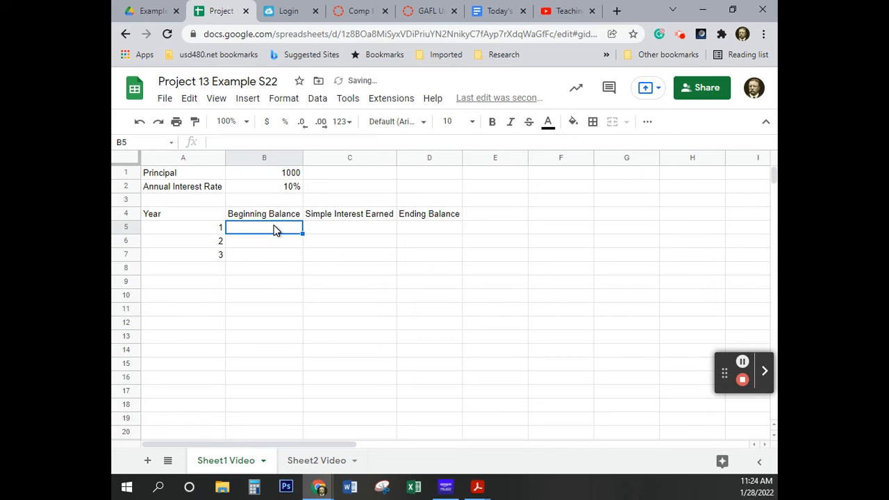
{"action": "type", "text": "="}
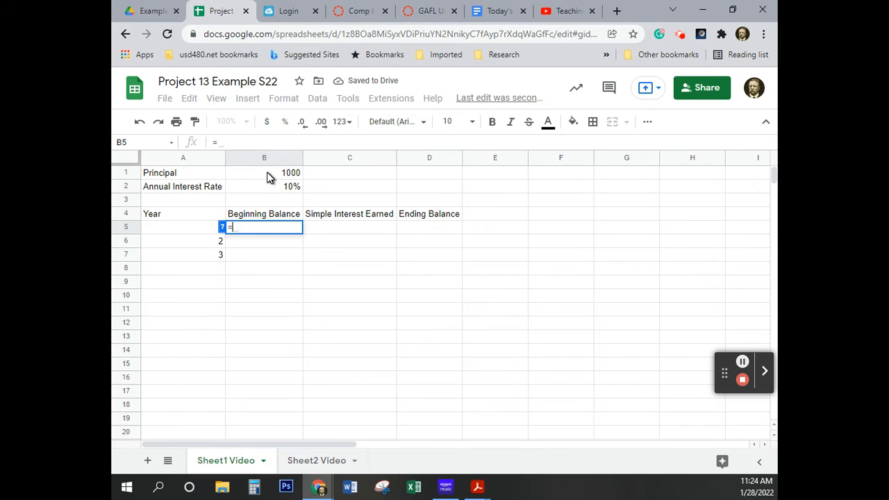
{"action": "left_click", "coordinate": [269, 178]}
{"action": "key", "text": "Return"}
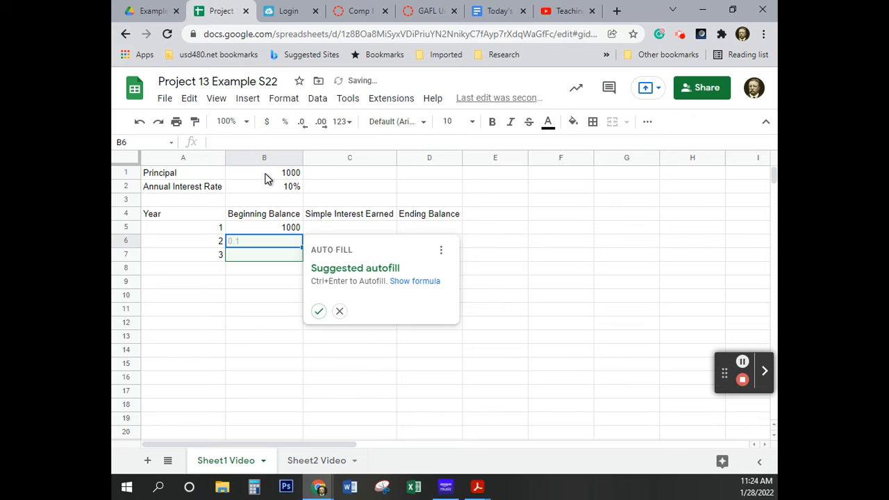
{"action": "left_click", "coordinate": [339, 313]}
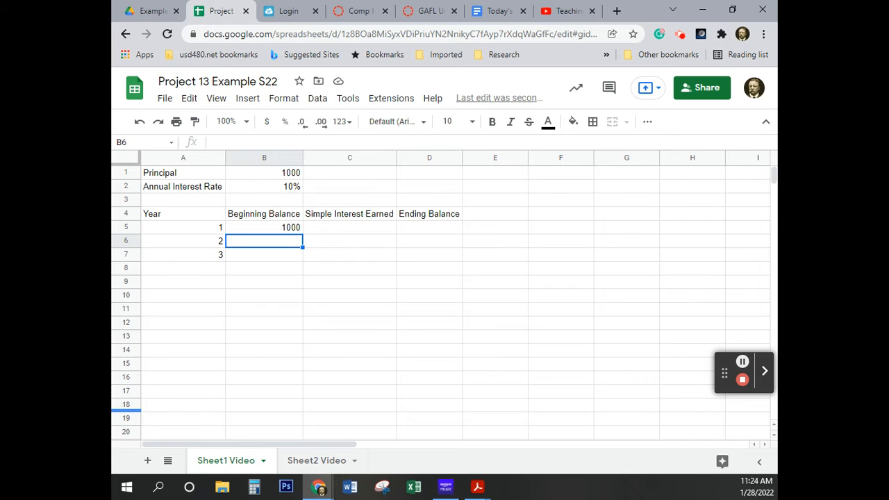
Rename the Sheet1 Video sheet as "Simple Interest Video" by replacing only the "Sheet1" part of its name
{"action": "left_click", "coordinate": [478, 487]}
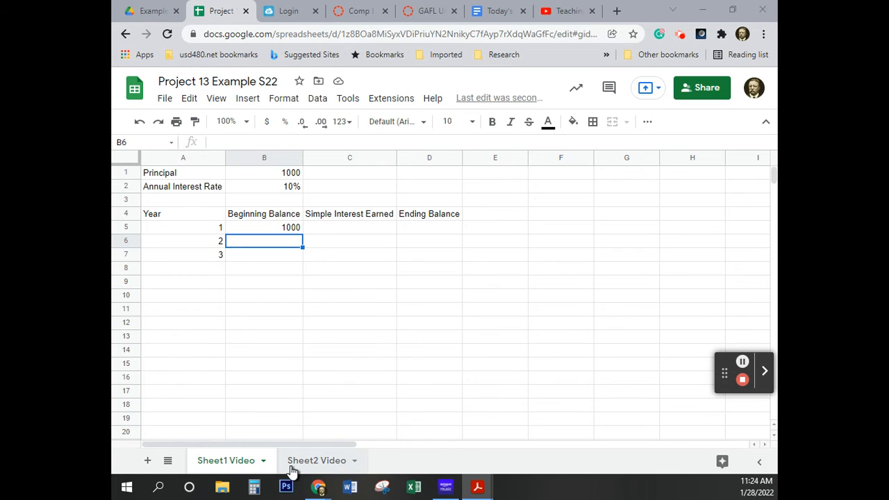
{"action": "left_click", "coordinate": [223, 464]}
{"action": "left_click", "coordinate": [219, 464]}
{"action": "double_click", "coordinate": [219, 464]}
{"action": "left_click", "coordinate": [226, 464]}
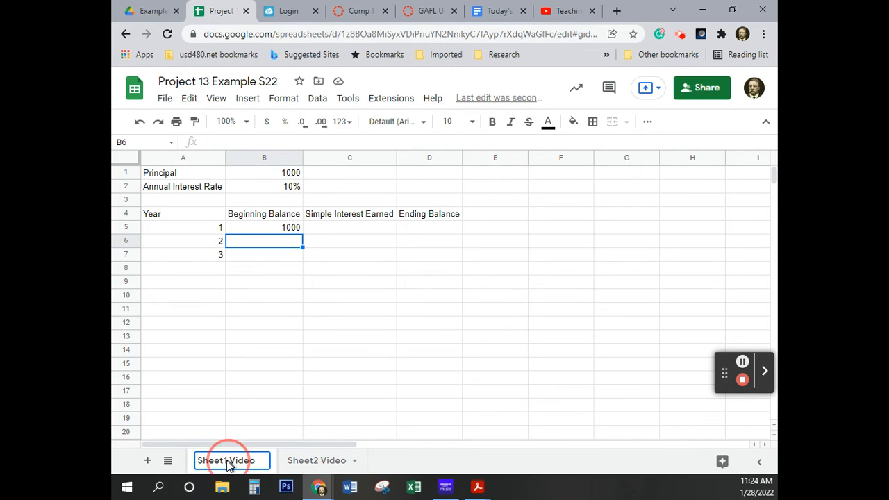
{"action": "left_click_drag", "start_coordinate": [227, 464], "coordinate": [197, 466]}
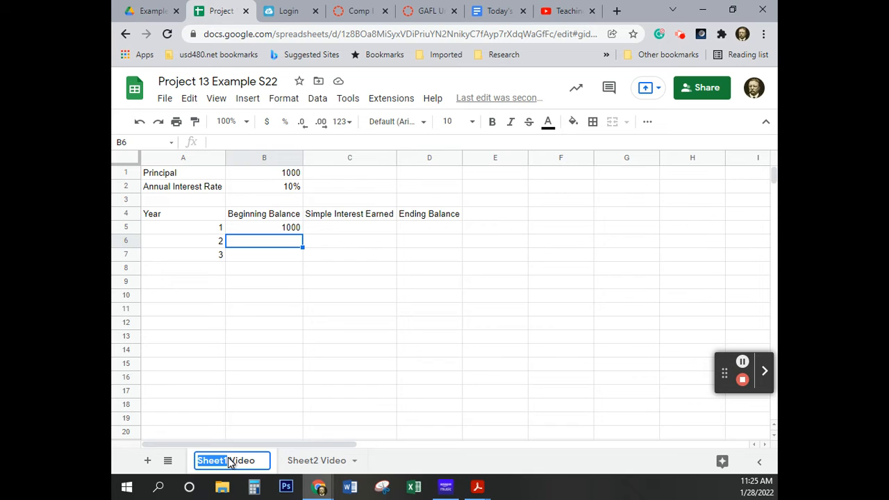
{"action": "type", "text": "Simple"}
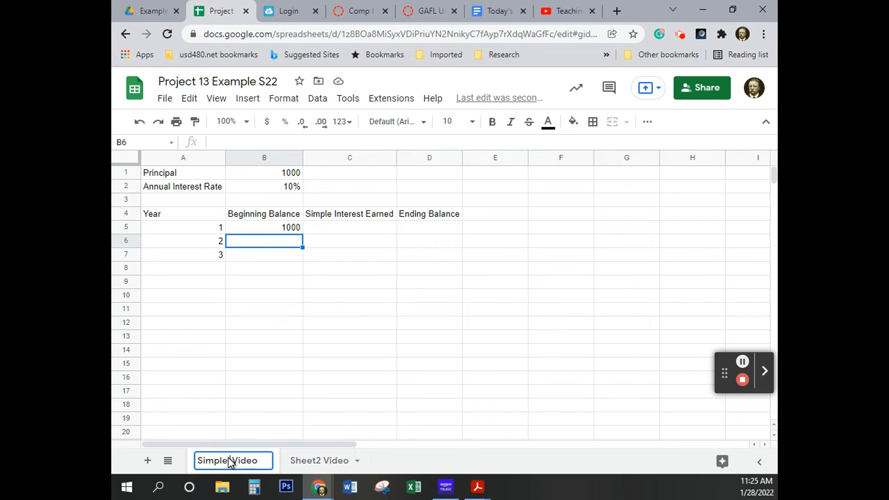
{"action": "type", "text": " Interest"}
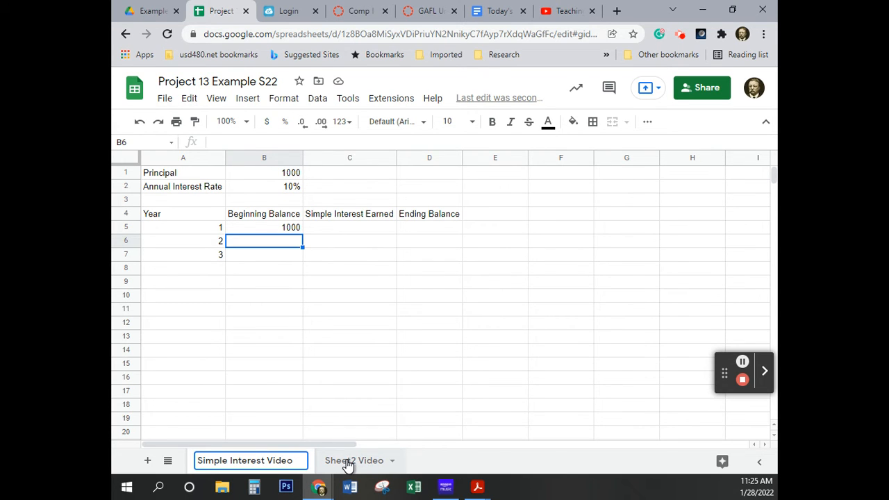
{"action": "key", "text": "Return"}
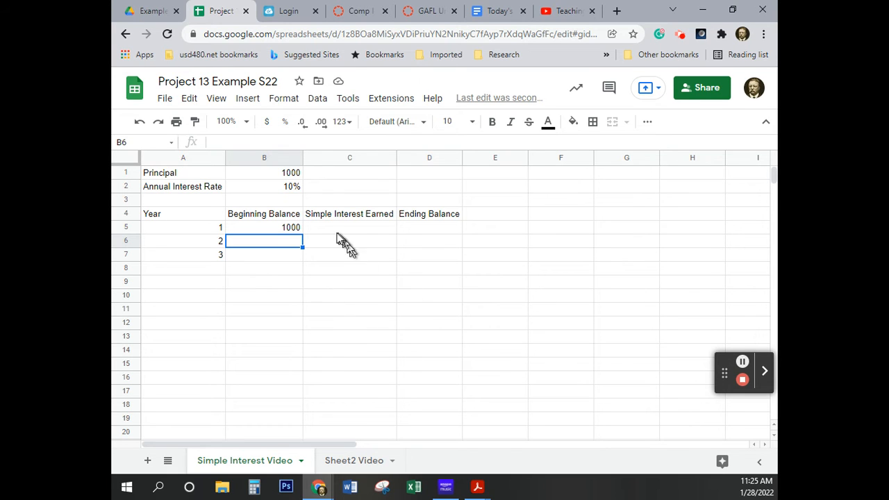
Format the principal in B1 on Simple Interest Video with the Currency number format
{"action": "left_click", "coordinate": [277, 175]}
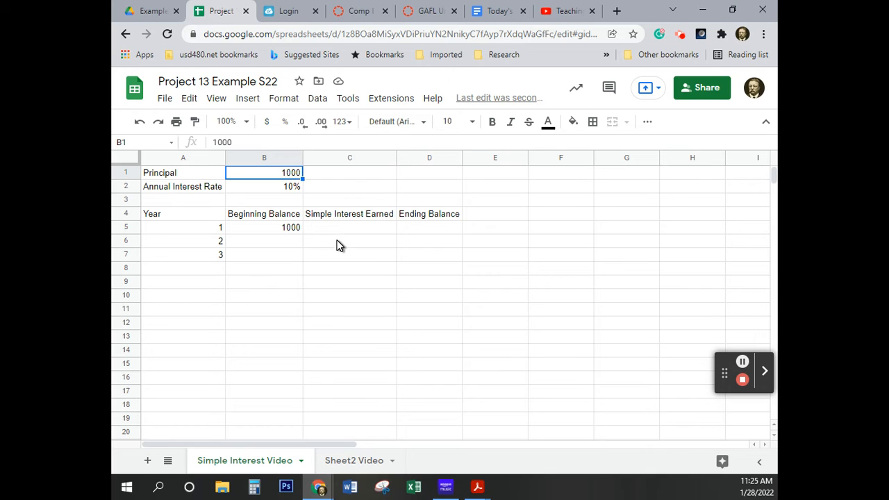
{"action": "left_click", "coordinate": [266, 125]}
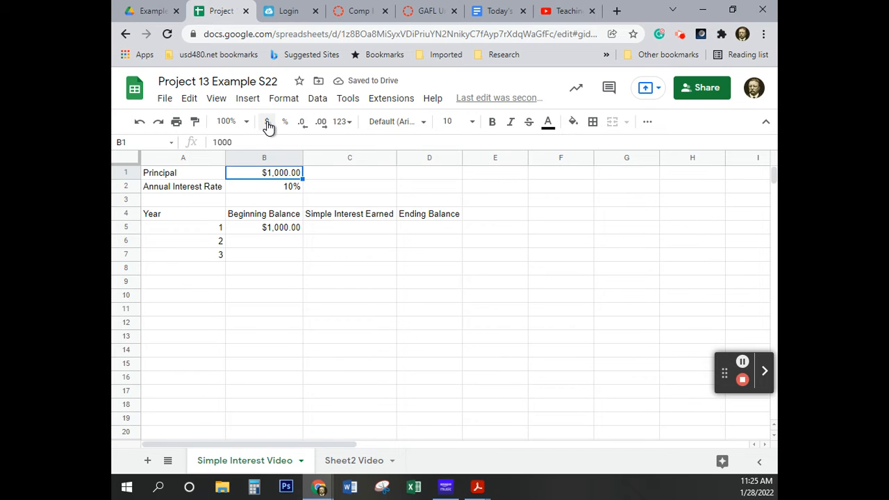
{"action": "left_click", "coordinate": [286, 101]}
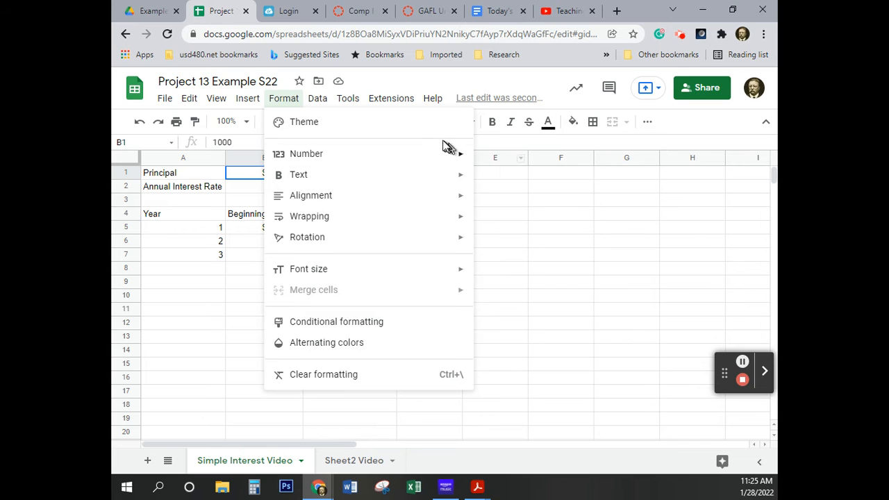
{"action": "mouse_move", "coordinate": [448, 154]}
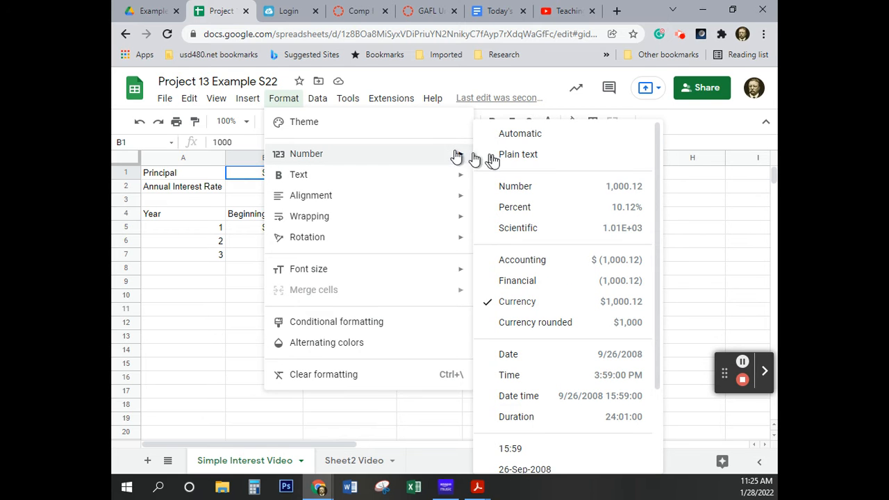
{"action": "left_click", "coordinate": [561, 309]}
{"action": "left_click", "coordinate": [379, 97]}
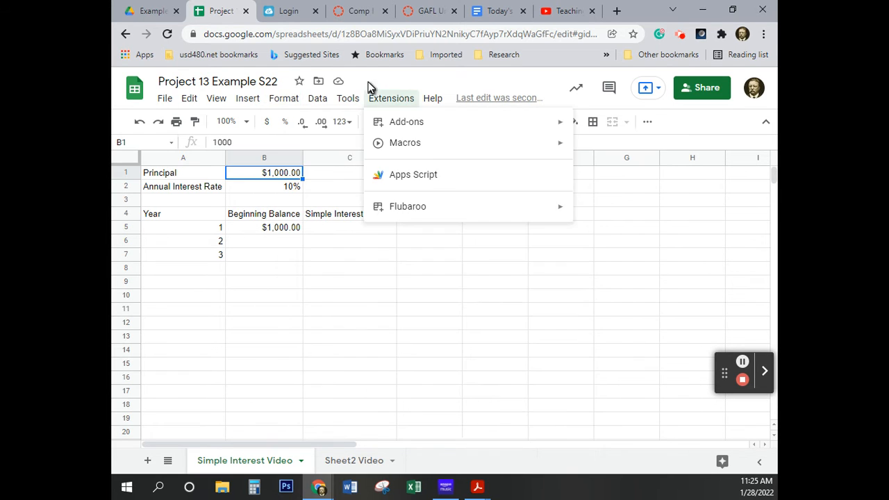
{"action": "mouse_move", "coordinate": [351, 101]}
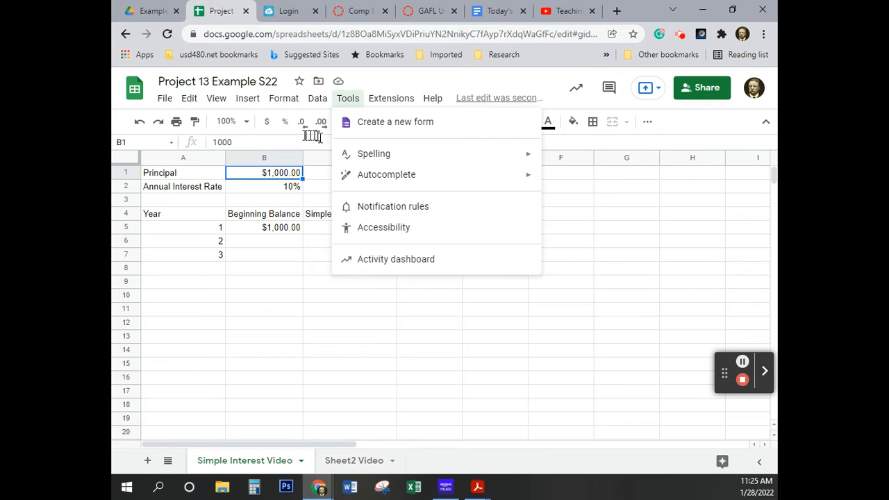
Reduce the principal in B1 on Simple Interest Video to no decimal places
{"action": "left_click", "coordinate": [279, 175]}
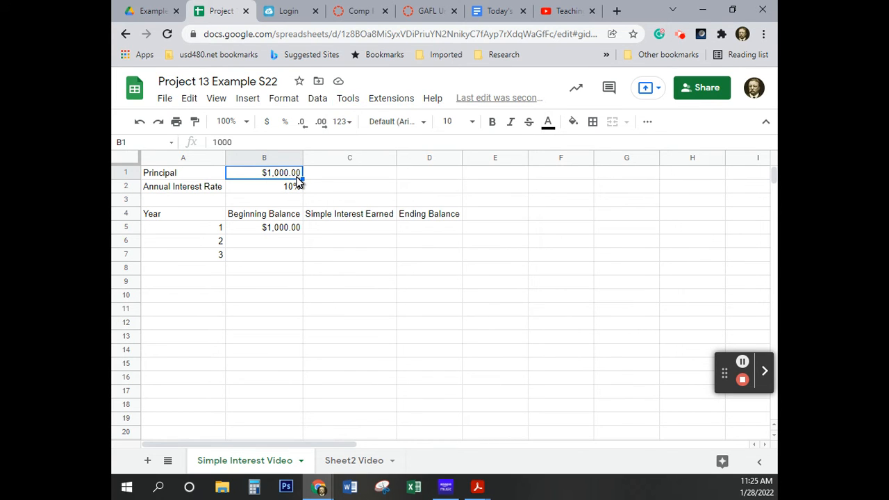
{"action": "left_click", "coordinate": [303, 129]}
{"action": "left_click", "coordinate": [303, 130]}
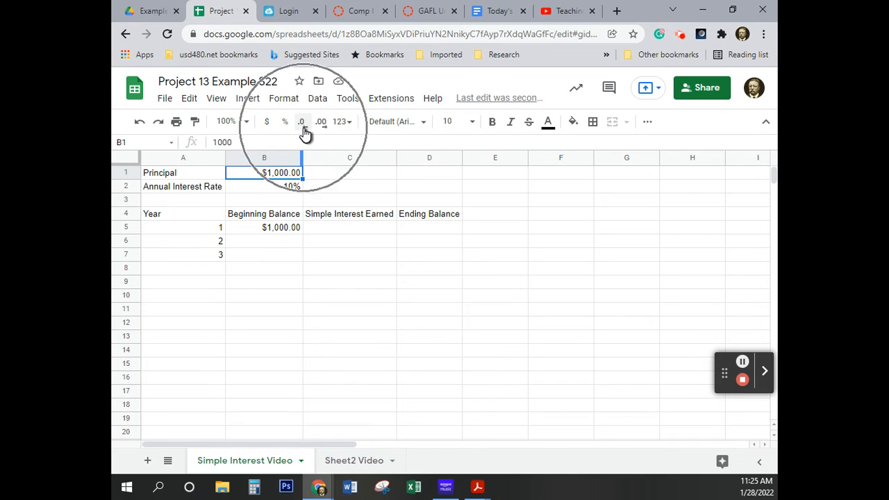
{"action": "left_click", "coordinate": [303, 127]}
{"action": "left_click", "coordinate": [303, 127]}
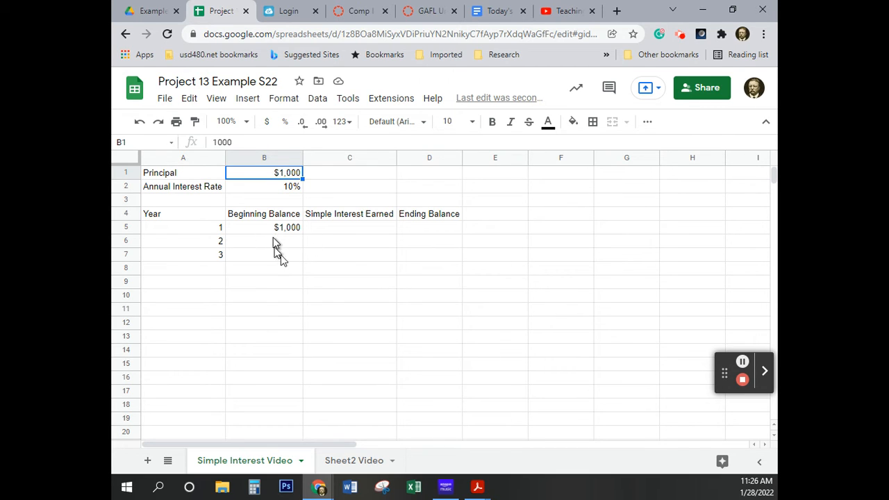
Fill the year value in A7 on Simple Interest Video down through A13
{"action": "left_click", "coordinate": [207, 257]}
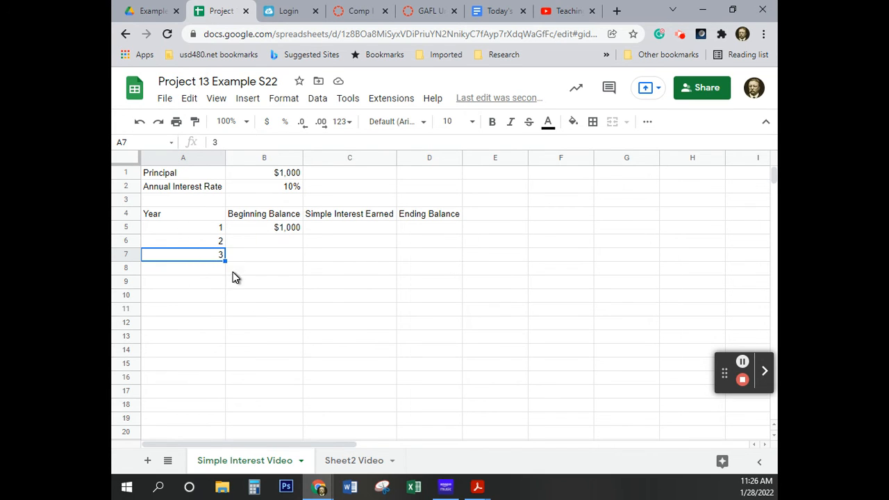
{"action": "left_click", "coordinate": [227, 263]}
{"action": "left_click_drag", "start_coordinate": [226, 261], "coordinate": [209, 335]}
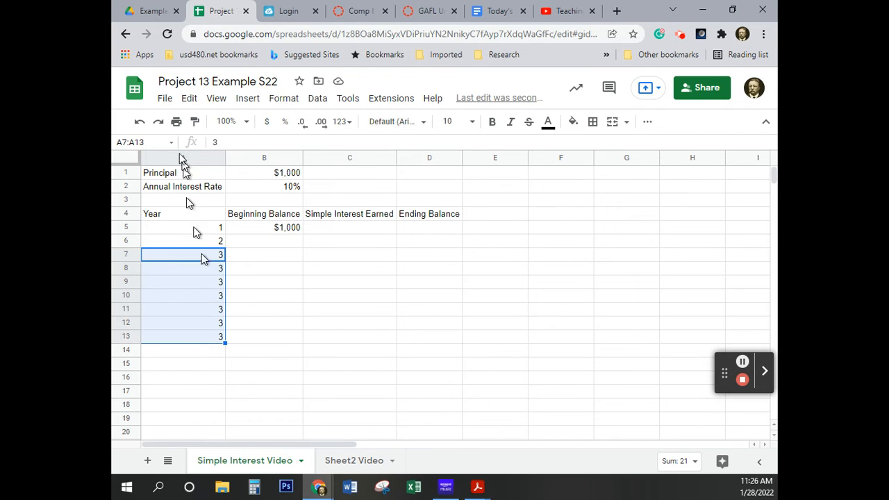
Undo the single-value year fill in column A, then try extending the years from A6:A7 down to A14 and undo that too
{"action": "left_click", "coordinate": [139, 123]}
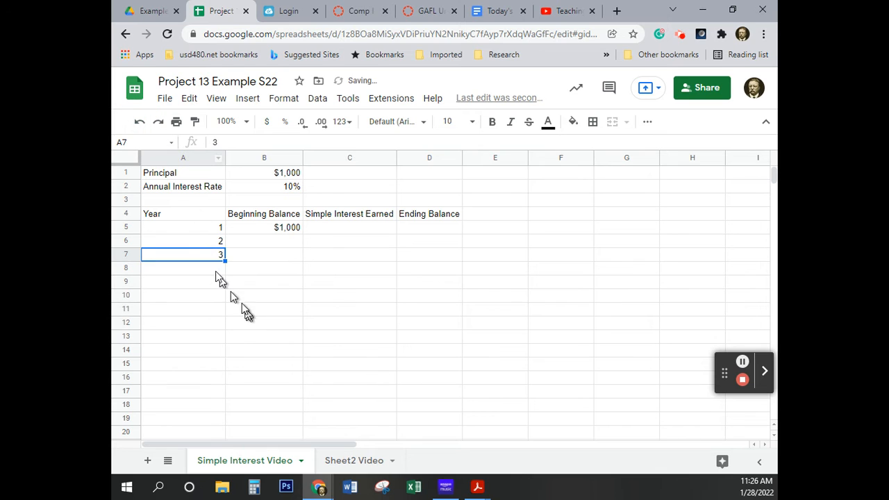
{"action": "left_click_drag", "start_coordinate": [208, 243], "coordinate": [192, 355]}
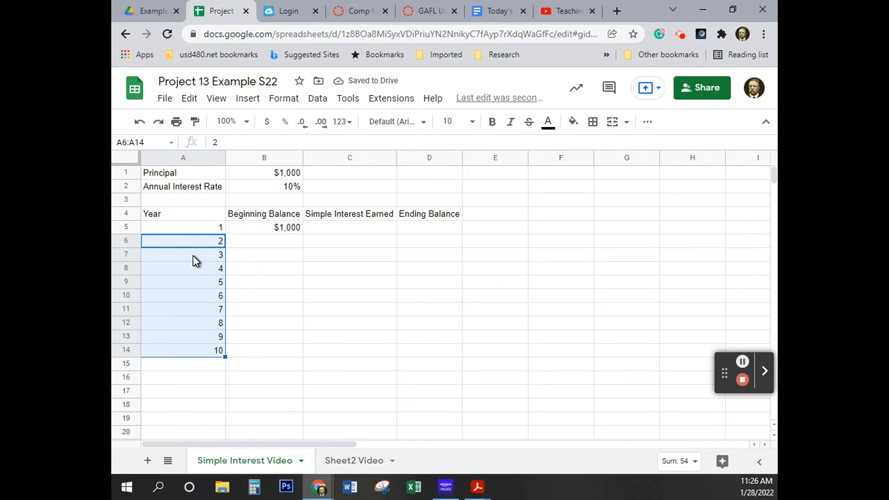
{"action": "left_click", "coordinate": [144, 127]}
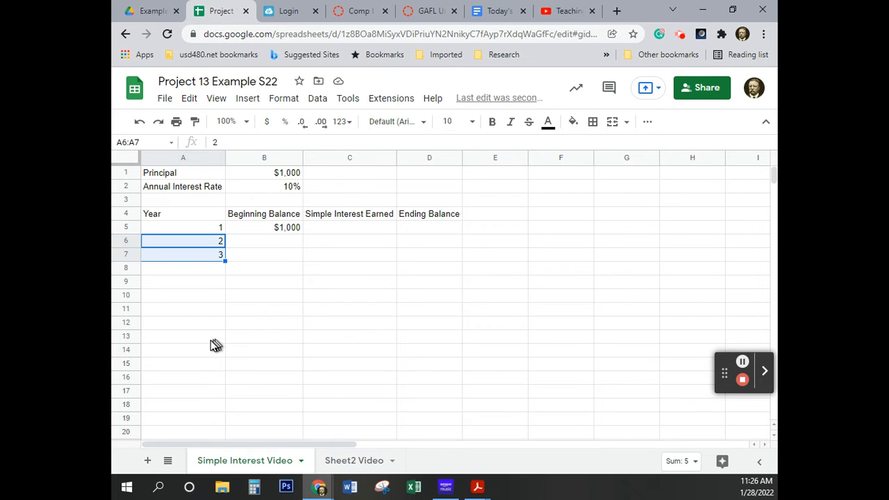
Enter the simple interest formula =$B$1*$B$2 in C5 using absolute references to the principal and annual rate
{"action": "left_click", "coordinate": [278, 230]}
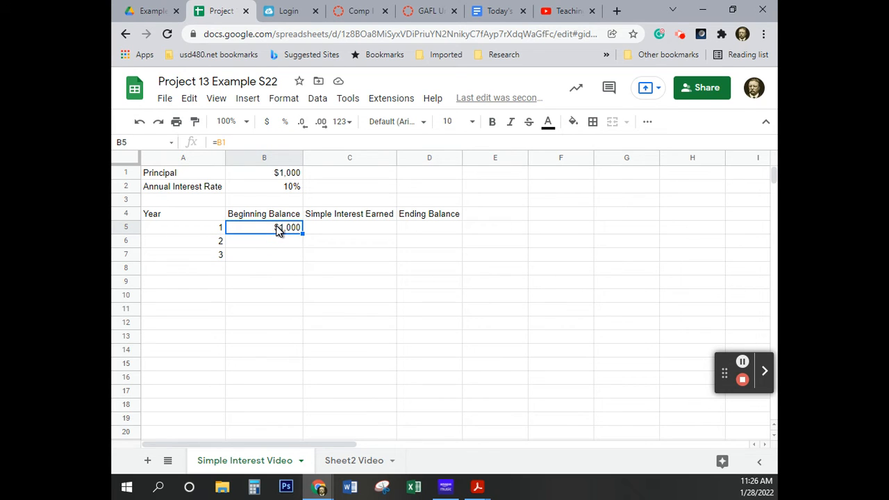
{"action": "left_click", "coordinate": [350, 230]}
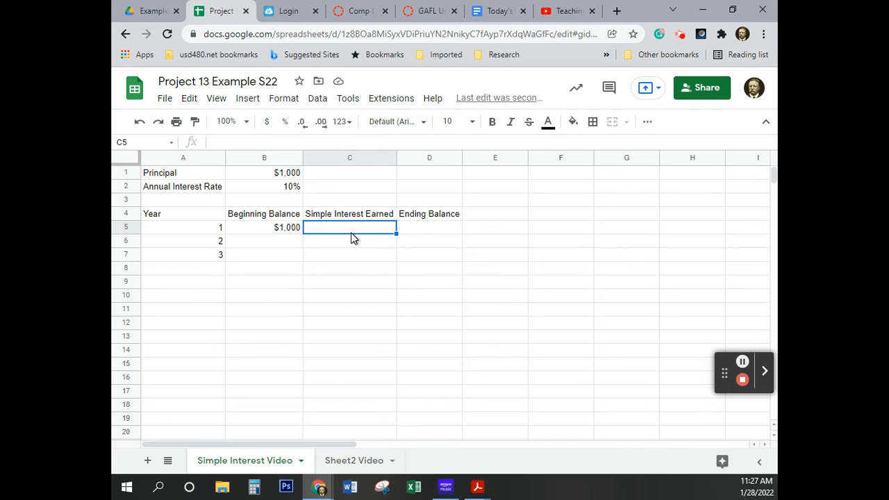
{"action": "type", "text": "="}
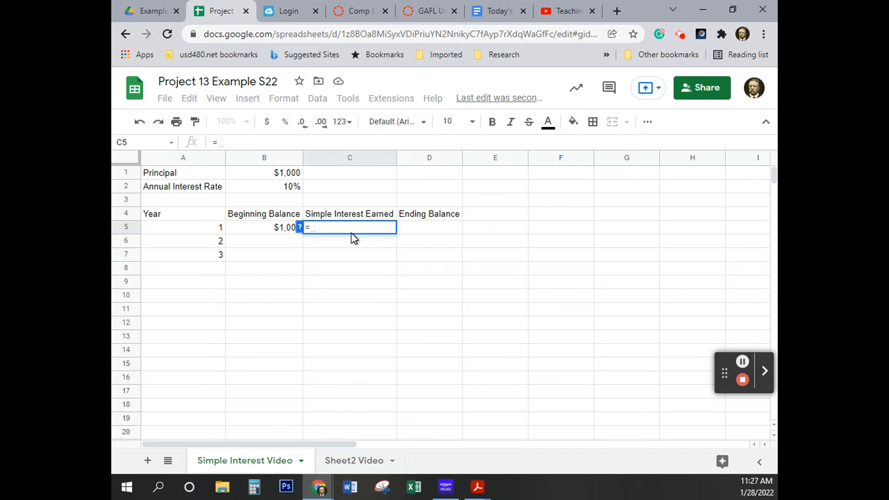
{"action": "type", "text": "$"}
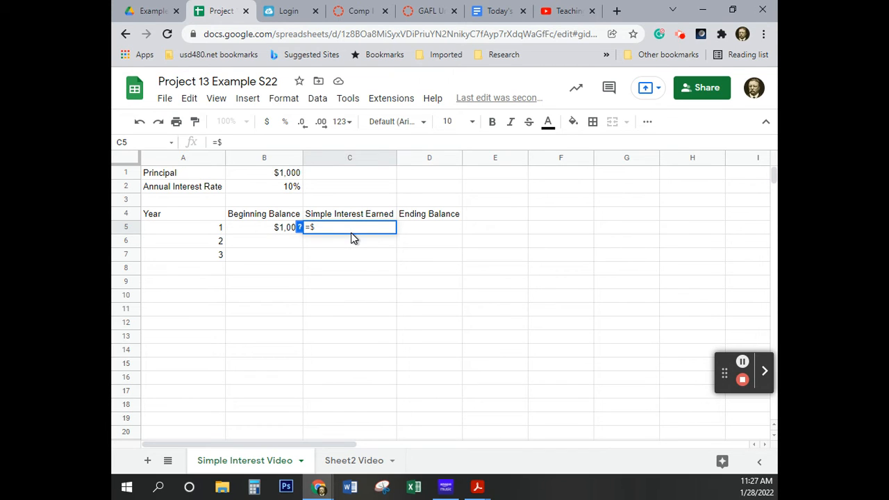
{"action": "type", "text": "B$1"}
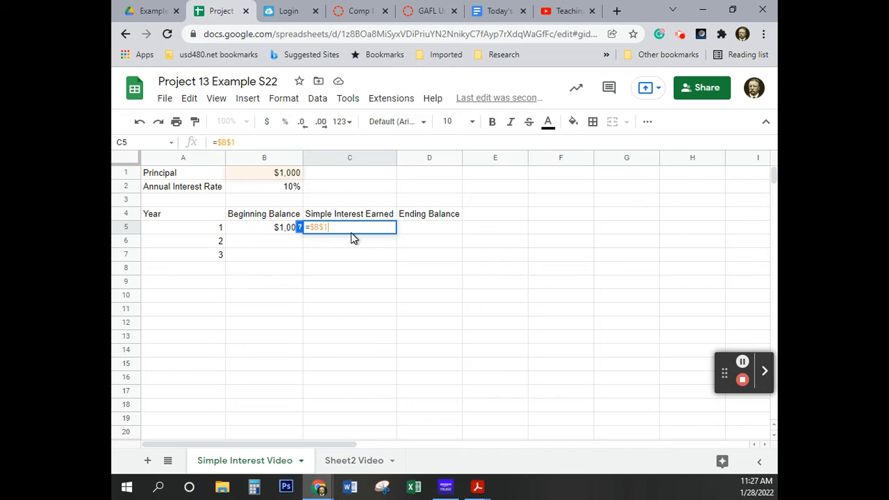
{"action": "type", "text": "*"}
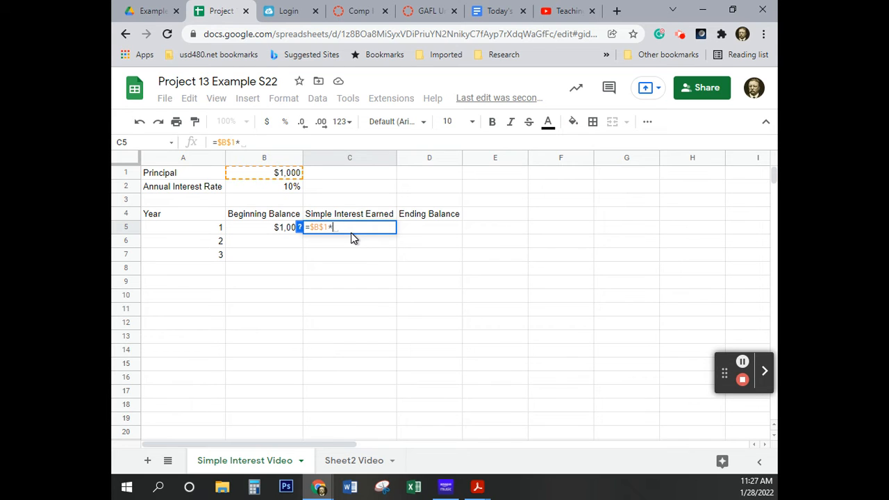
{"action": "type", "text": "$B$"}
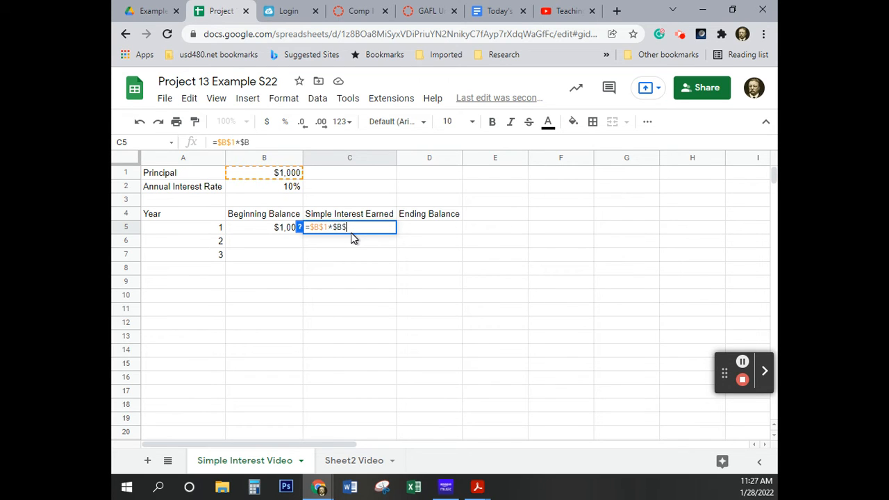
{"action": "type", "text": "2"}
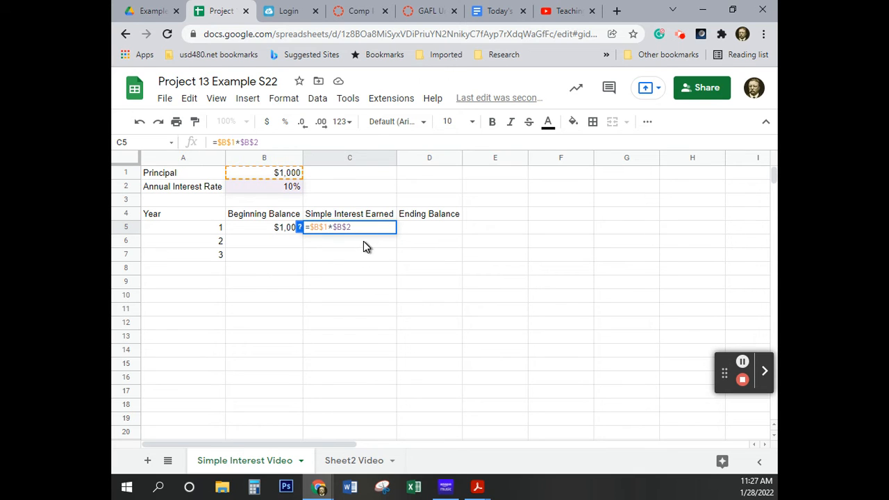
{"action": "key", "text": "Return"}
Fill the simple interest formula in C5 down through C8
{"action": "left_click", "coordinate": [364, 231]}
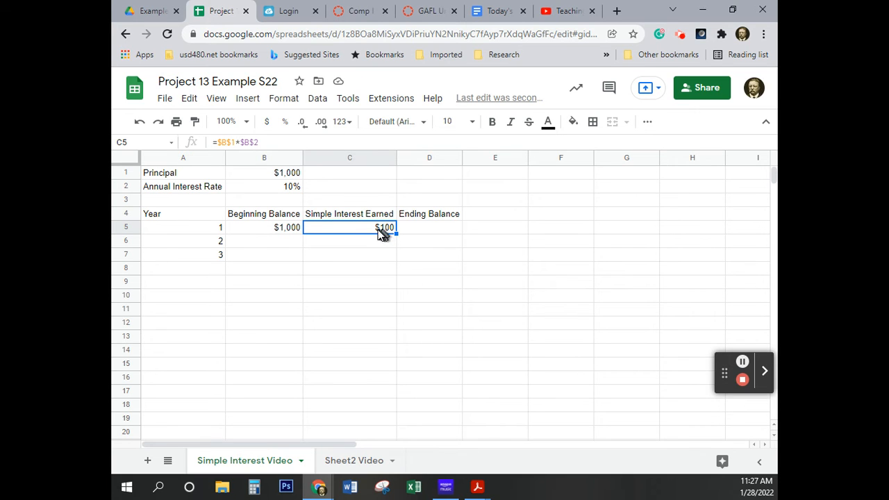
{"action": "left_click", "coordinate": [379, 230]}
{"action": "left_click_drag", "start_coordinate": [397, 234], "coordinate": [370, 271]}
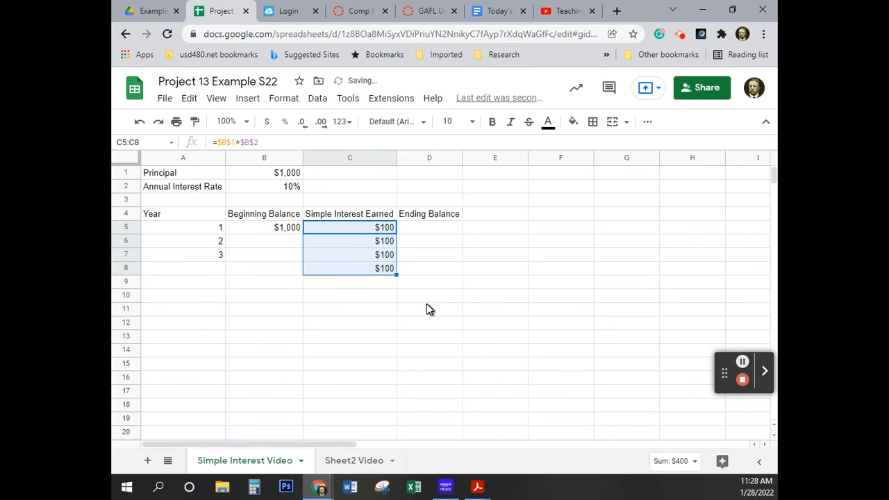
Enter the relative-reference formula =B1*B2 in E5 and fill it down through E8 as a comparison
{"action": "left_click", "coordinate": [495, 229]}
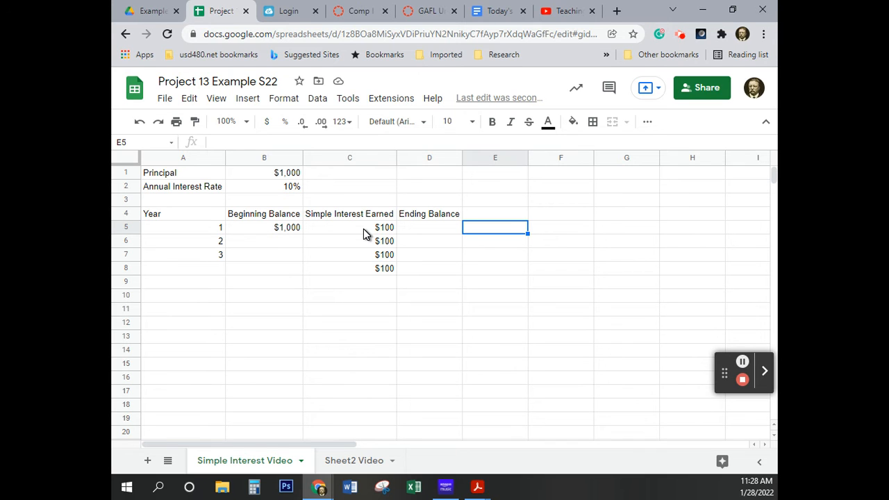
{"action": "type", "text": "="}
{"action": "left_click", "coordinate": [278, 178]}
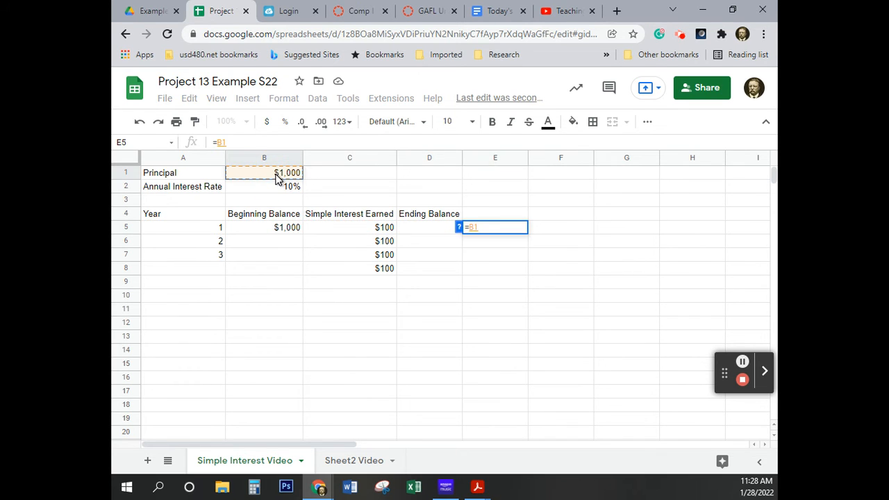
{"action": "type", "text": "*"}
{"action": "left_click", "coordinate": [282, 189]}
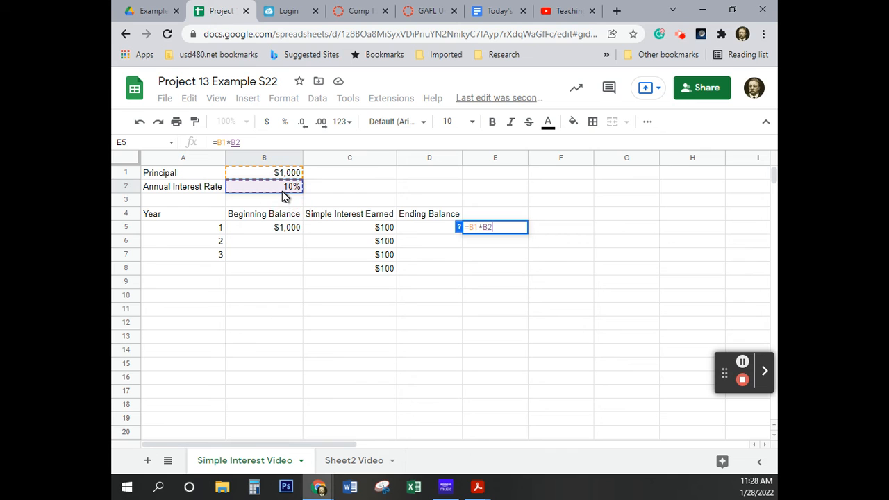
{"action": "key", "text": "Return"}
{"action": "left_click", "coordinate": [513, 231]}
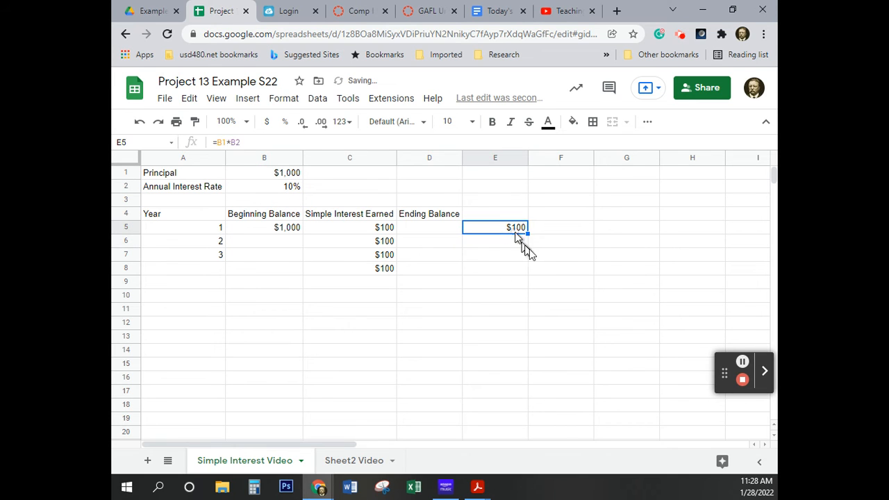
{"action": "left_click_drag", "start_coordinate": [527, 234], "coordinate": [519, 271]}
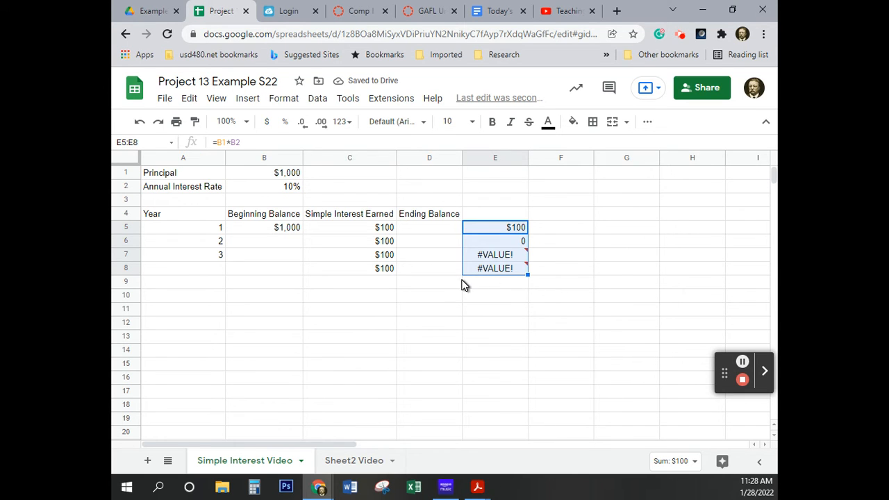
Compare the filled absolute-reference formulas in C5:C8 with the relative-reference ones in E6:E8, including the error note on E8
{"action": "left_click", "coordinate": [379, 244]}
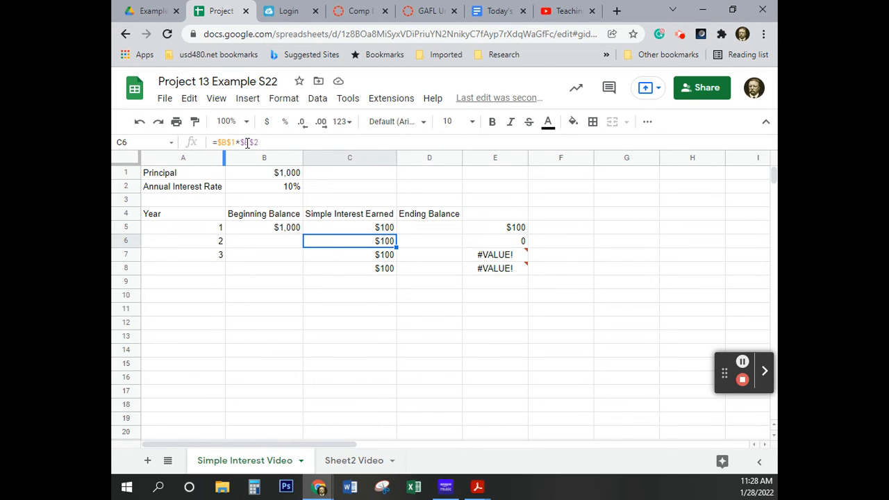
{"action": "key", "text": "ctrl"}
{"action": "left_click", "coordinate": [506, 242]}
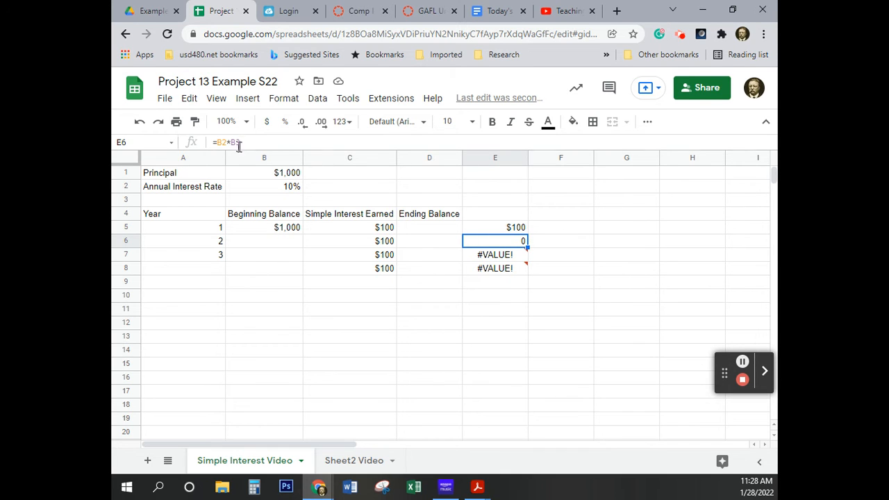
{"action": "left_click", "coordinate": [501, 258]}
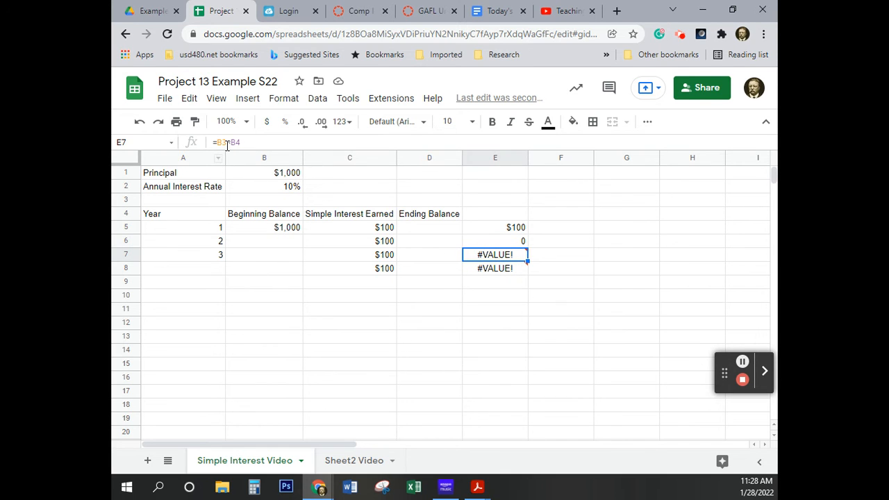
{"action": "left_click", "coordinate": [498, 270]}
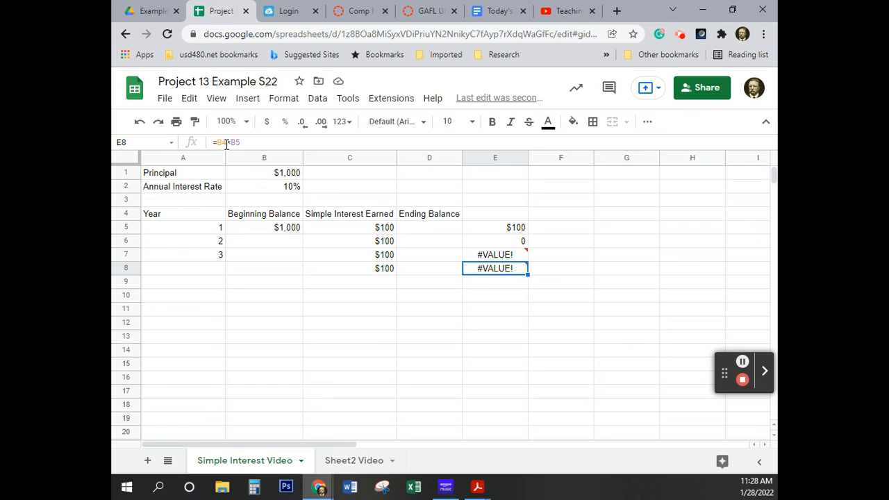
{"action": "left_click", "coordinate": [599, 298]}
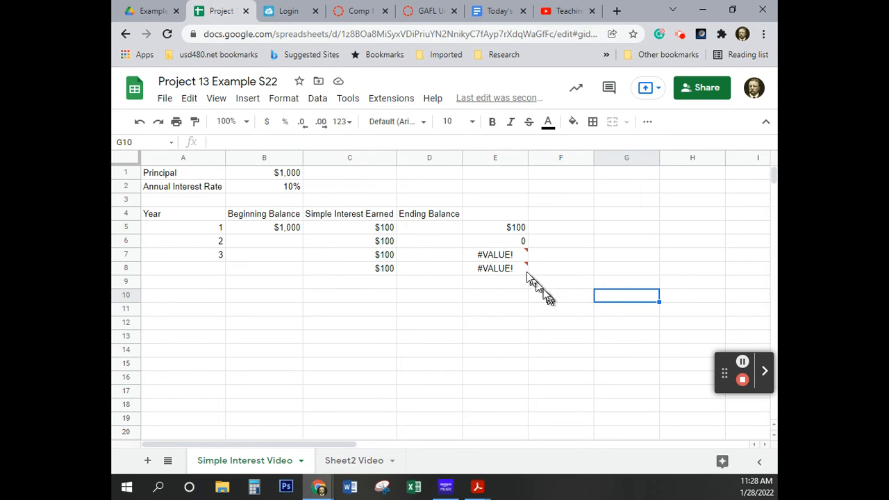
{"action": "mouse_move", "coordinate": [505, 275]}
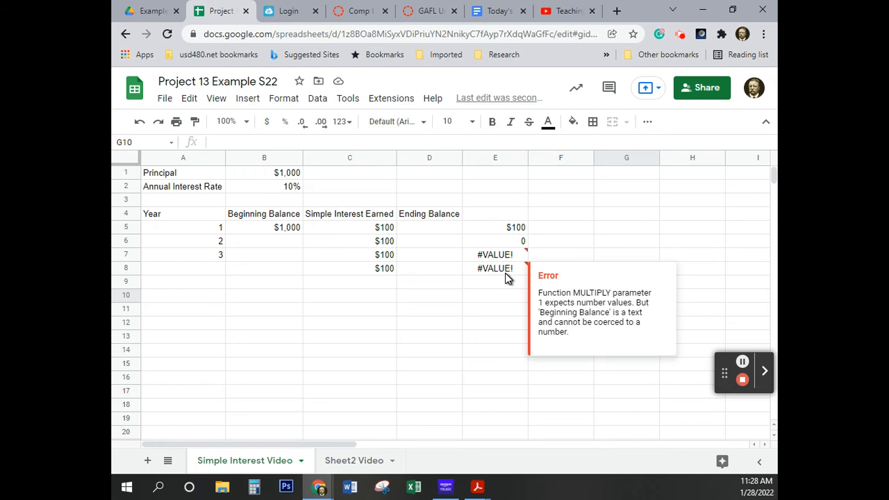
{"action": "left_click", "coordinate": [378, 256]}
{"action": "left_click", "coordinate": [375, 270]}
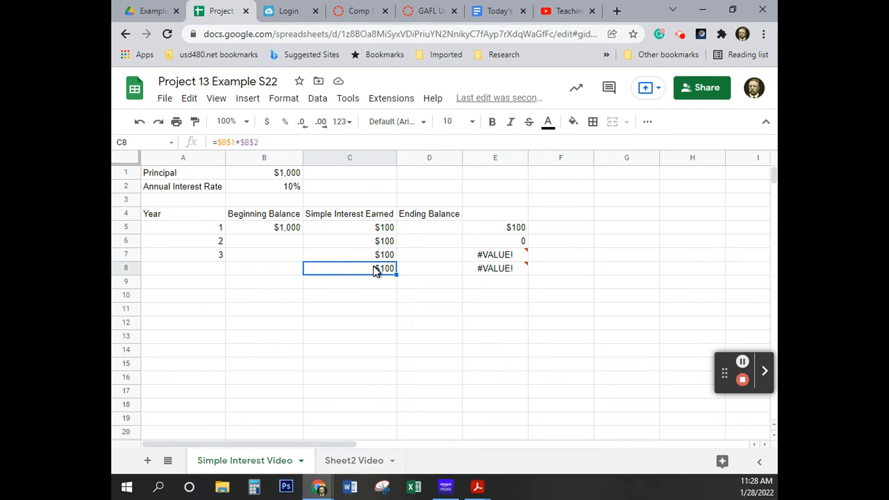
{"action": "left_click", "coordinate": [365, 248]}
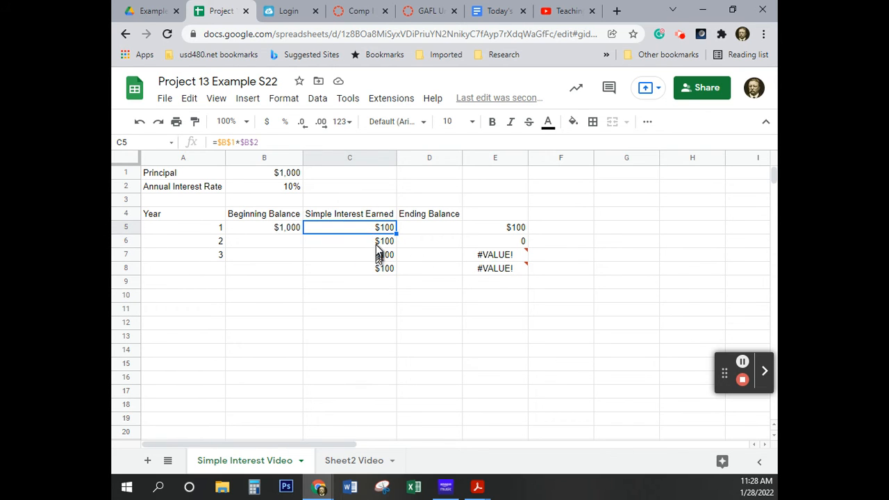
{"action": "left_click", "coordinate": [379, 257]}
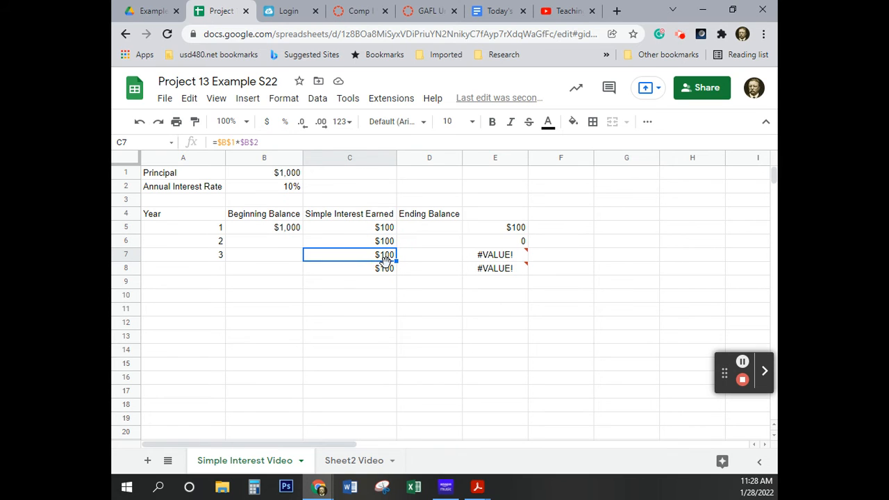
{"action": "left_click", "coordinate": [384, 268]}
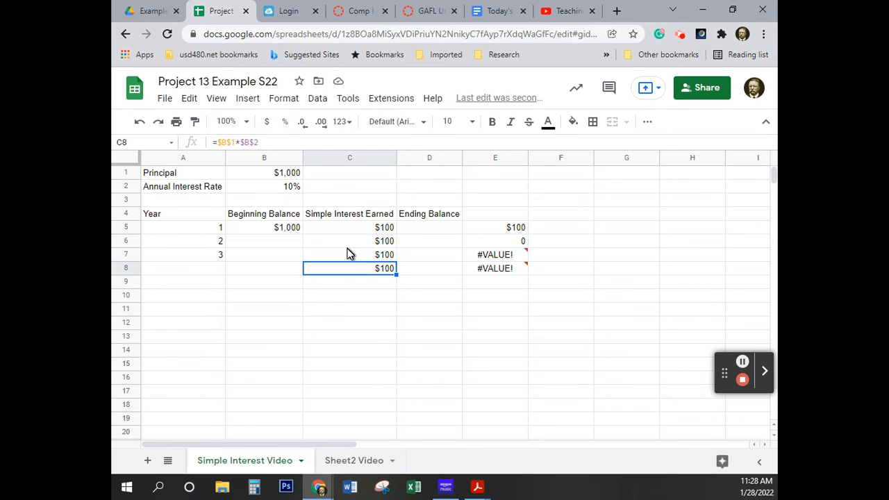
{"action": "left_click", "coordinate": [350, 243]}
{"action": "left_click", "coordinate": [349, 228]}
{"action": "left_click", "coordinate": [359, 243]}
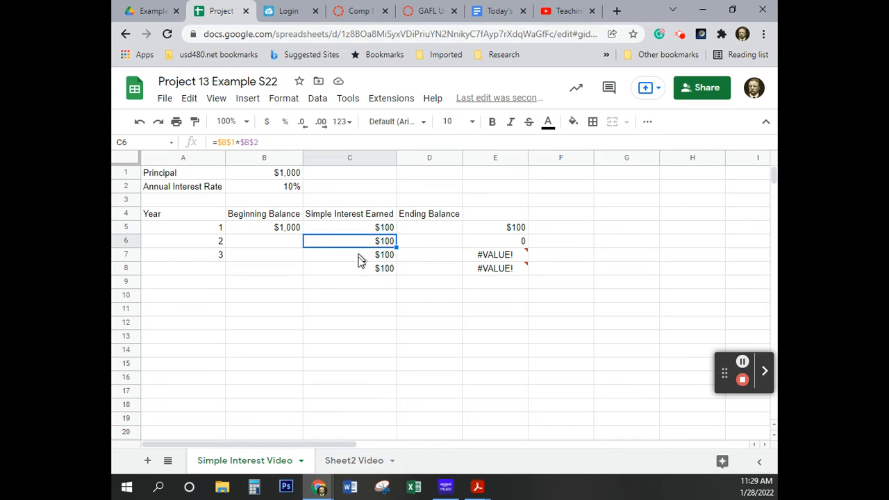
{"action": "left_click", "coordinate": [359, 268]}
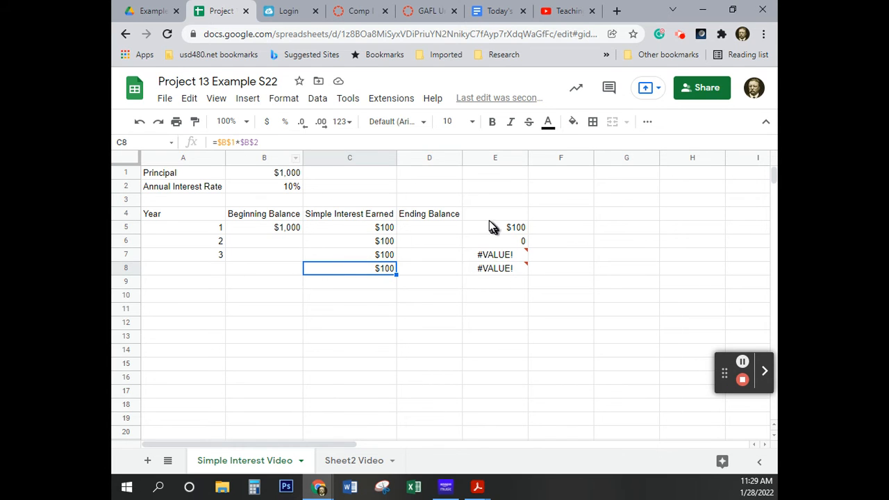
Clear the comparison formulas from E5:E8
{"action": "left_click_drag", "start_coordinate": [494, 228], "coordinate": [503, 271]}
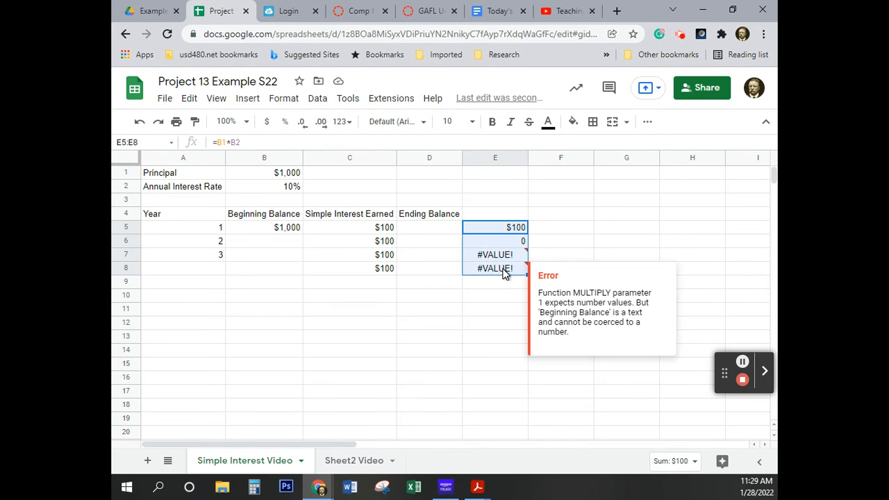
{"action": "key", "text": "Delete"}
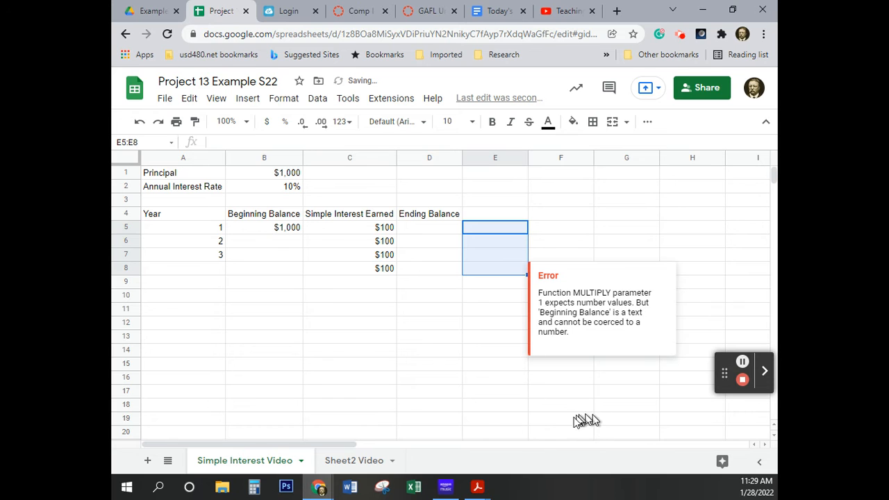
{"action": "left_click", "coordinate": [450, 299]}
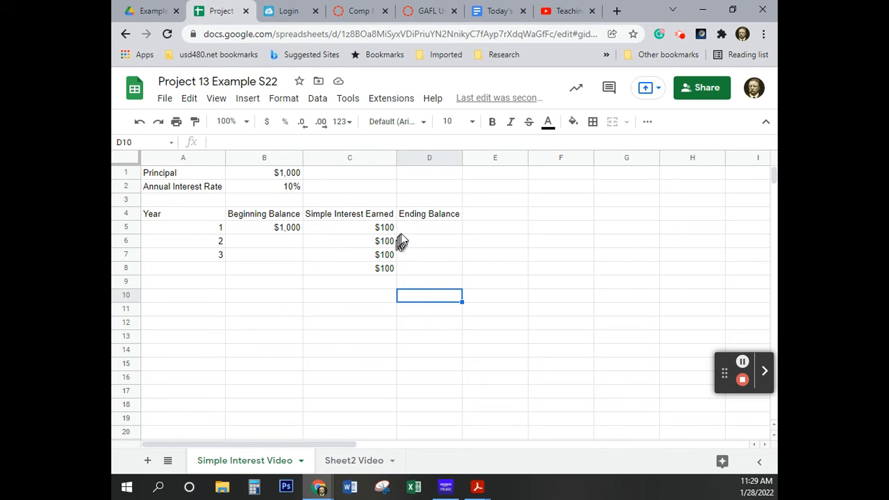
Enter the year 1 ending balance formula =sum(B5:C5) in D5
{"action": "left_click", "coordinate": [420, 230]}
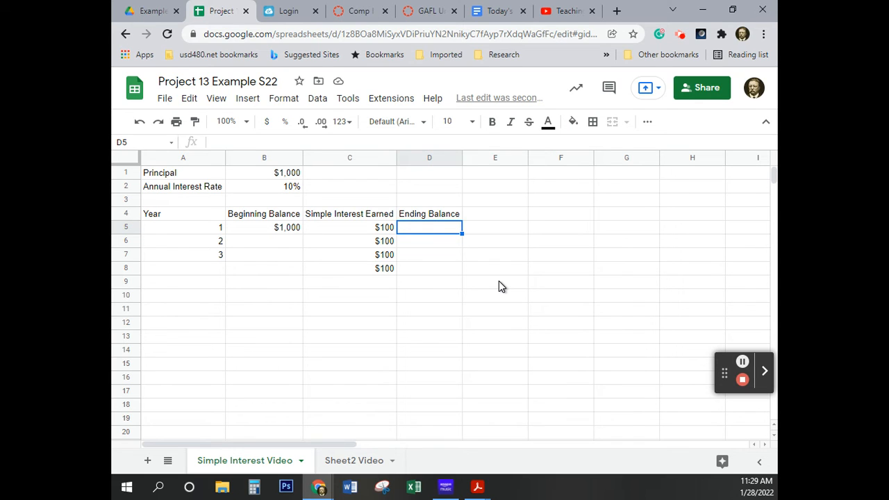
{"action": "type", "text": "="}
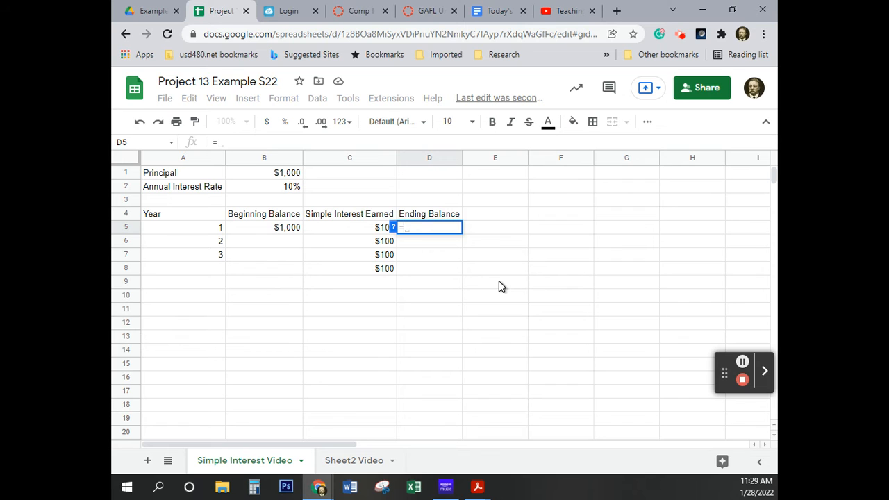
{"action": "type", "text": "sum"}
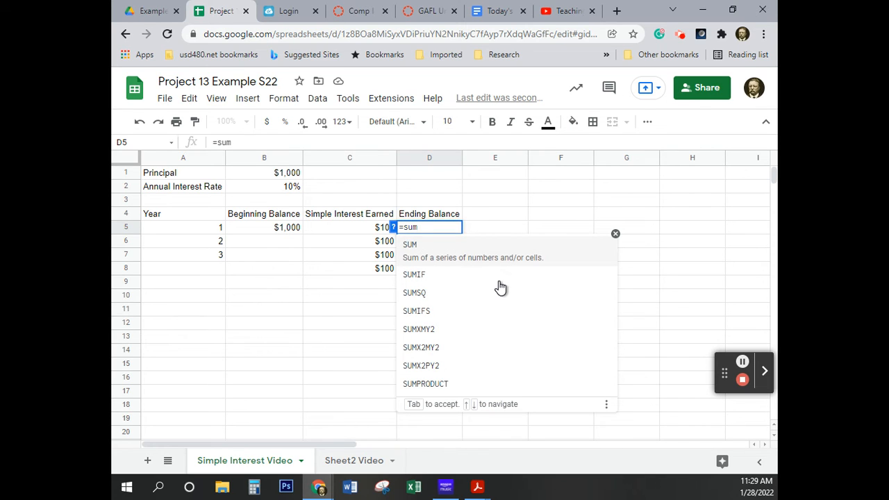
{"action": "type", "text": "("}
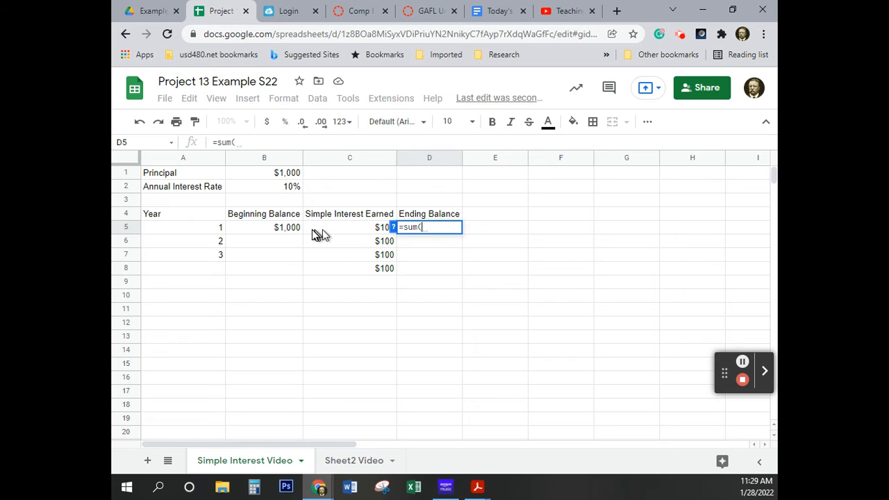
{"action": "left_click", "coordinate": [264, 233]}
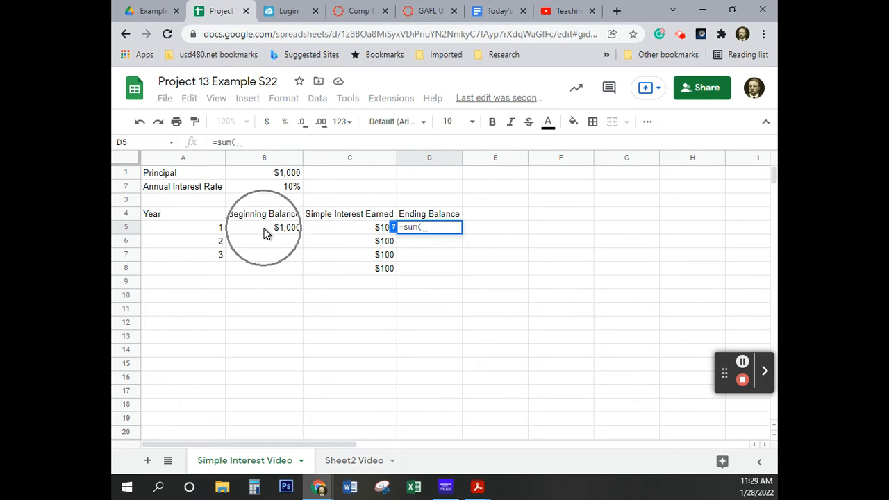
{"action": "left_click", "coordinate": [264, 232]}
{"action": "left_click", "coordinate": [264, 233]}
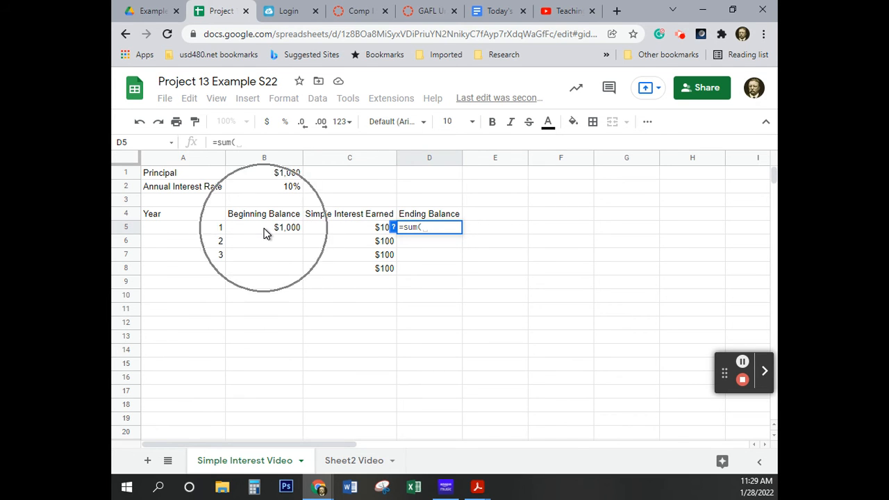
{"action": "left_click", "coordinate": [264, 233]}
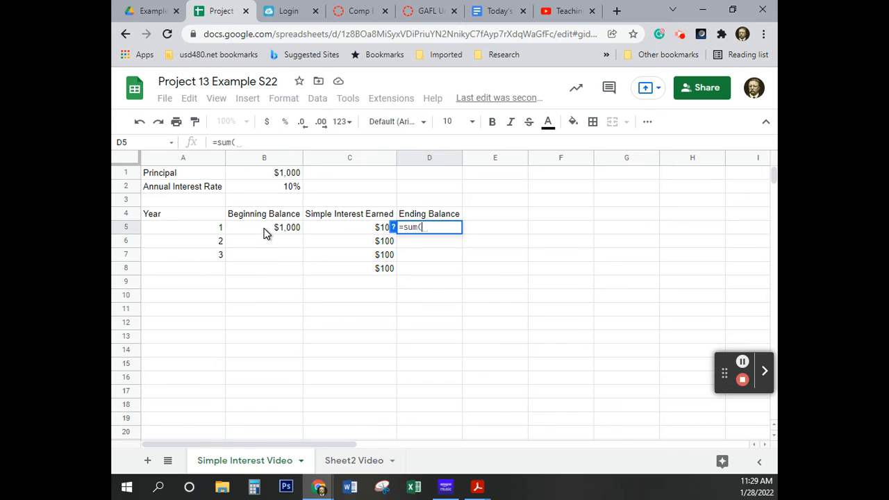
{"action": "left_click", "coordinate": [264, 232]}
{"action": "left_click", "coordinate": [264, 232]}
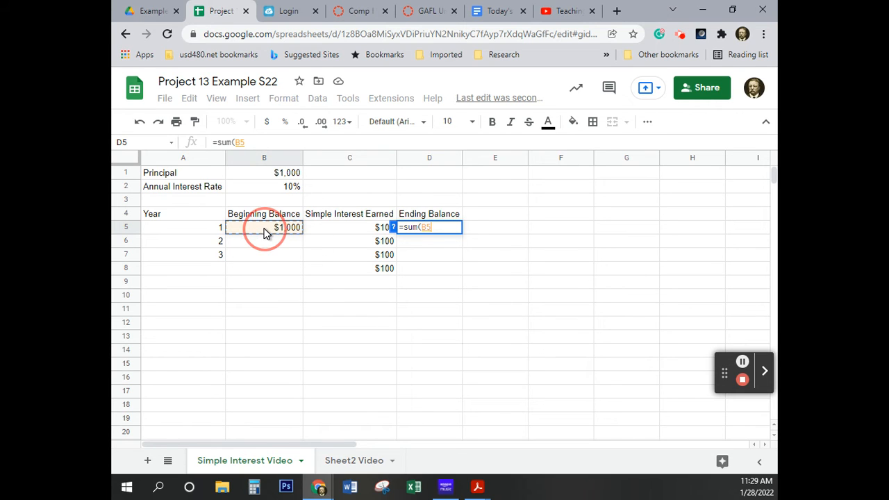
{"action": "left_click_drag", "start_coordinate": [264, 233], "coordinate": [332, 231]}
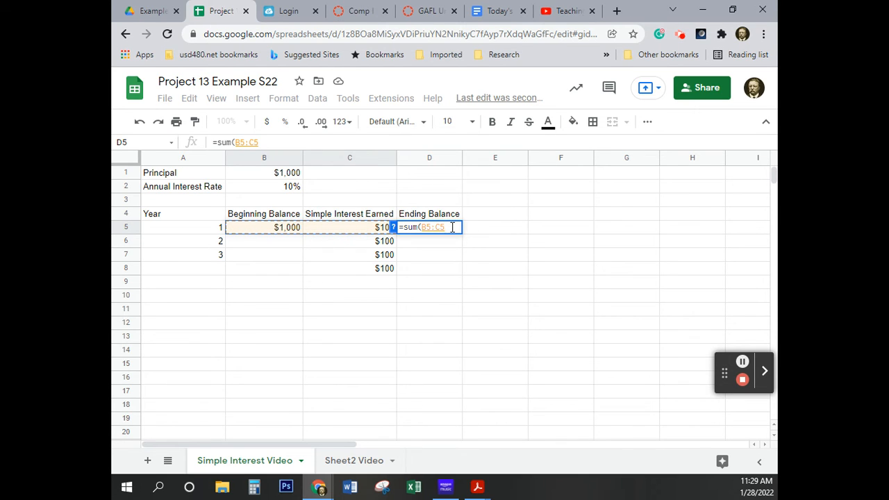
{"action": "key", "text": "Return"}
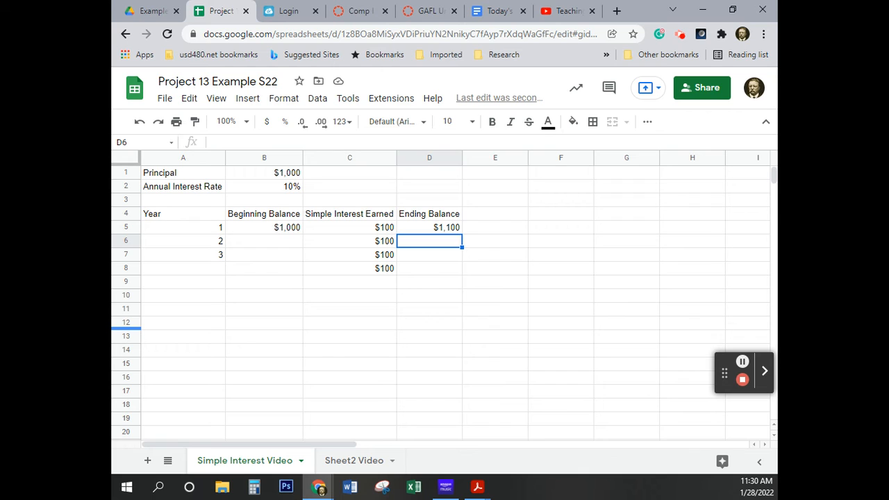
Enter =D5 in B6 so year 2's beginning balance uses year 1's ending balance
{"action": "left_click", "coordinate": [282, 241]}
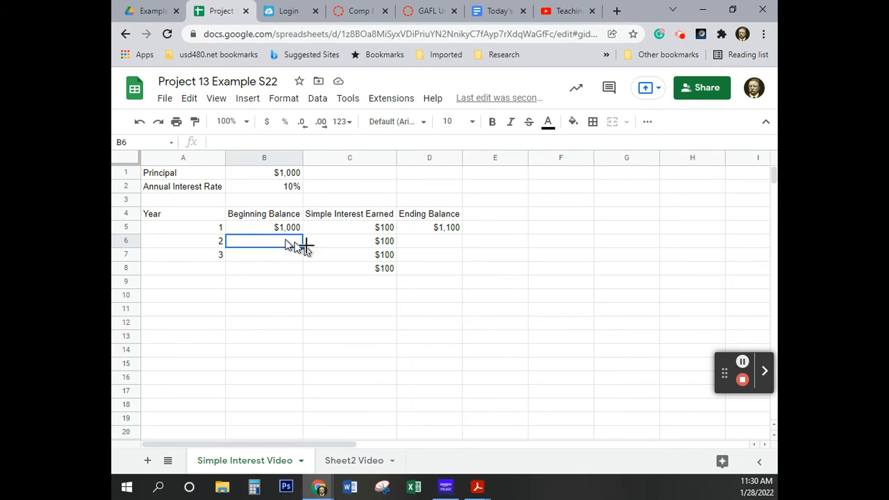
{"action": "type", "text": "="}
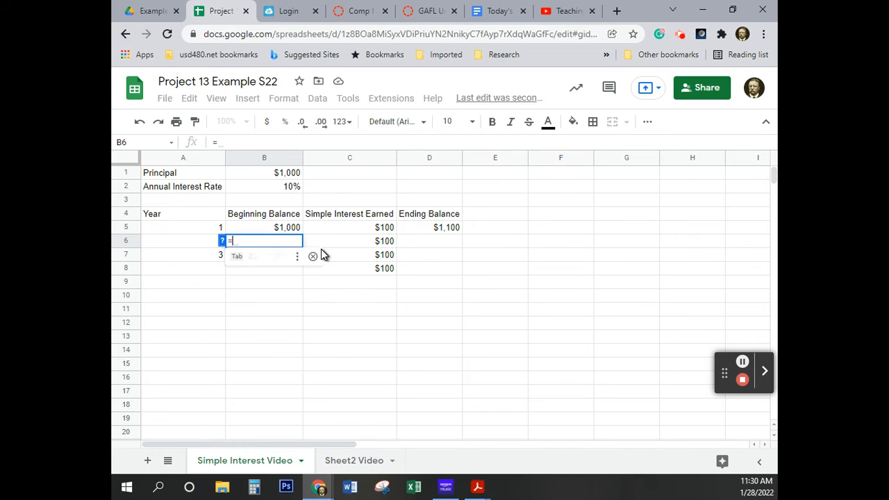
{"action": "left_click", "coordinate": [448, 230]}
{"action": "key", "text": "Return"}
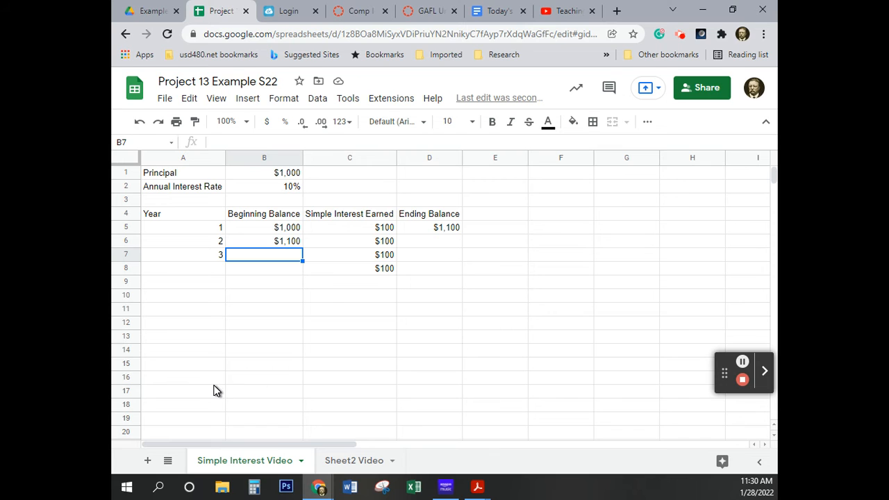
Fill the ending balance formula in D5 down through D8 and the beginning balance formula in B6 down through B8
{"action": "left_click", "coordinate": [440, 230]}
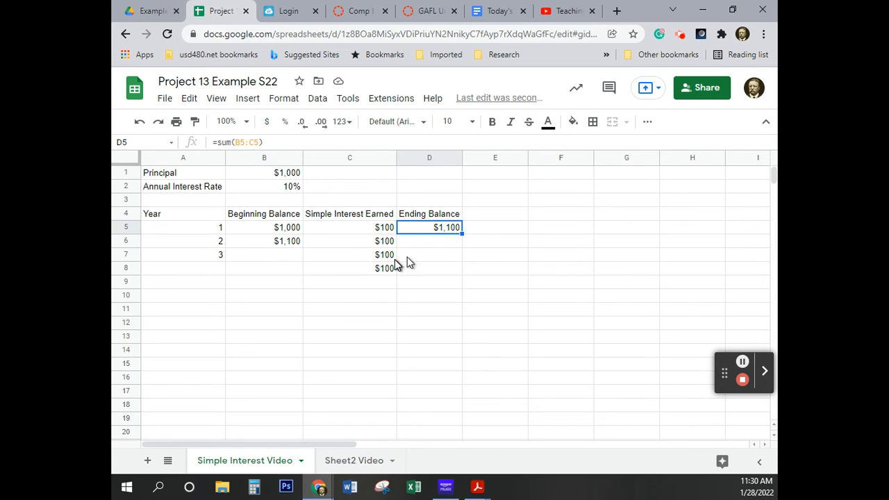
{"action": "left_click_drag", "start_coordinate": [461, 234], "coordinate": [459, 271]}
{"action": "left_click", "coordinate": [285, 243]}
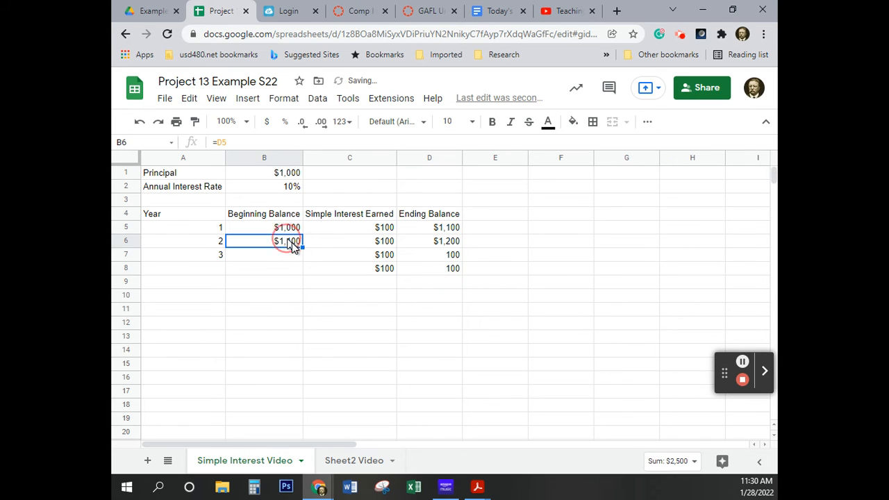
{"action": "left_click_drag", "start_coordinate": [303, 245], "coordinate": [295, 265]}
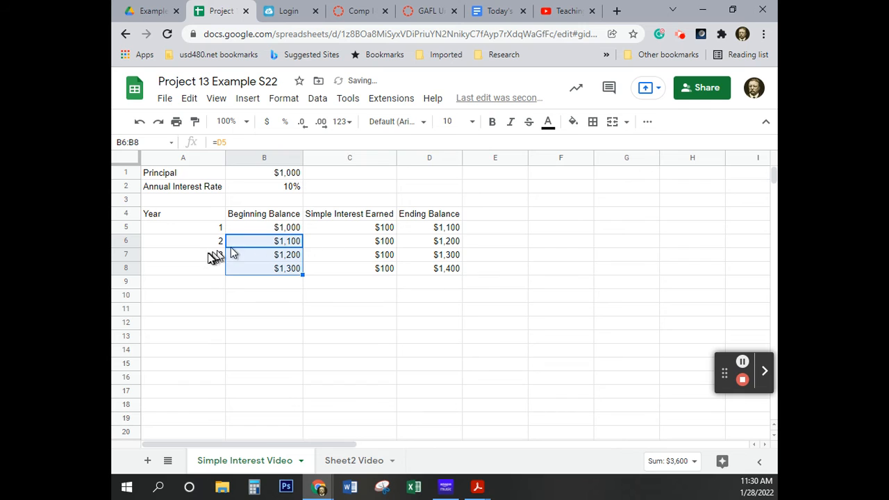
Enter 4 as the year in A8
{"action": "left_click", "coordinate": [201, 270]}
{"action": "type", "text": "4"}
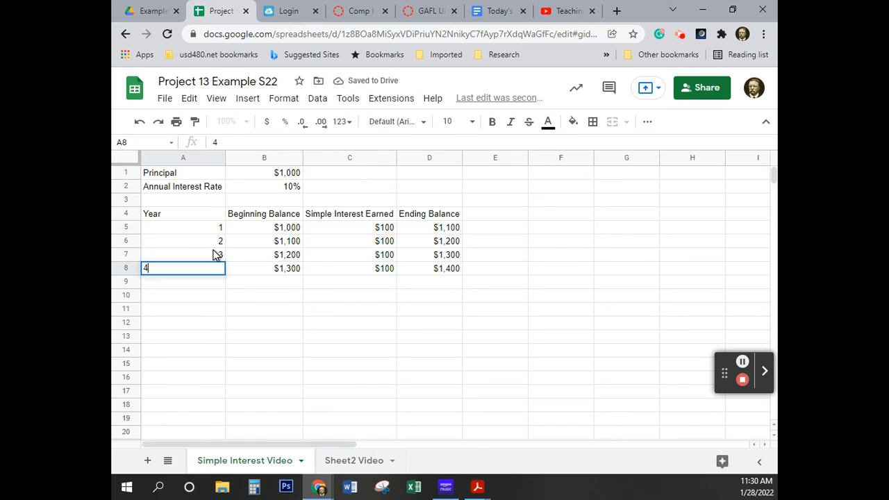
{"action": "key", "text": "Return"}
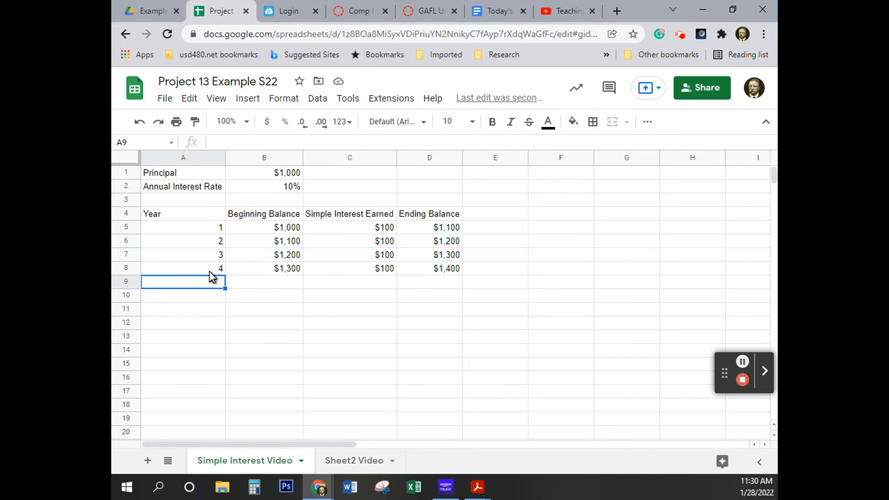
Extend the table down through row 19 by filling from the year 3 and 4 rows, so the year numbers continue in sequence
{"action": "left_click_drag", "start_coordinate": [217, 268], "coordinate": [440, 419]}
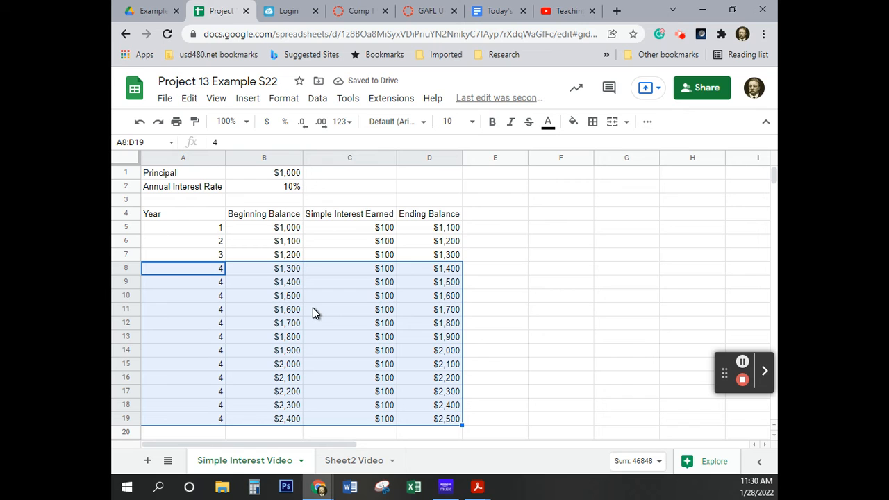
{"action": "key", "text": "ctrl+z"}
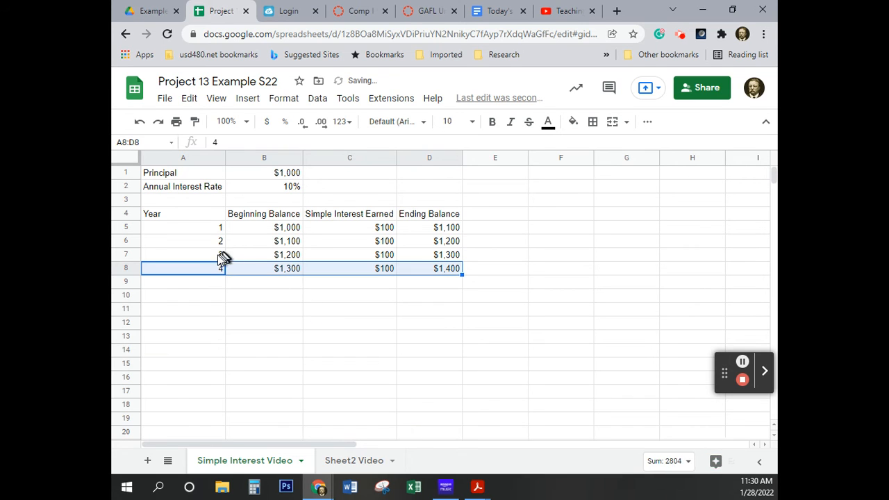
{"action": "left_click_drag", "start_coordinate": [209, 255], "coordinate": [441, 268]}
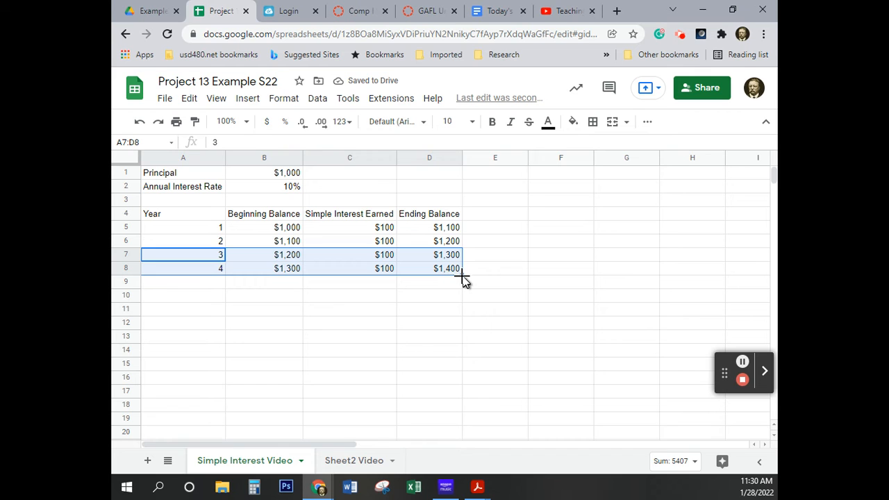
{"action": "left_click_drag", "start_coordinate": [461, 275], "coordinate": [433, 415]}
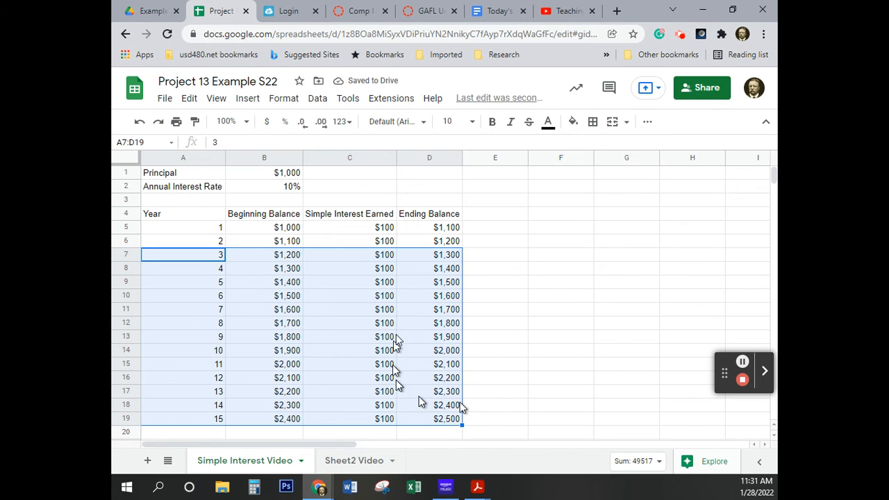
{"action": "left_click", "coordinate": [479, 407]}
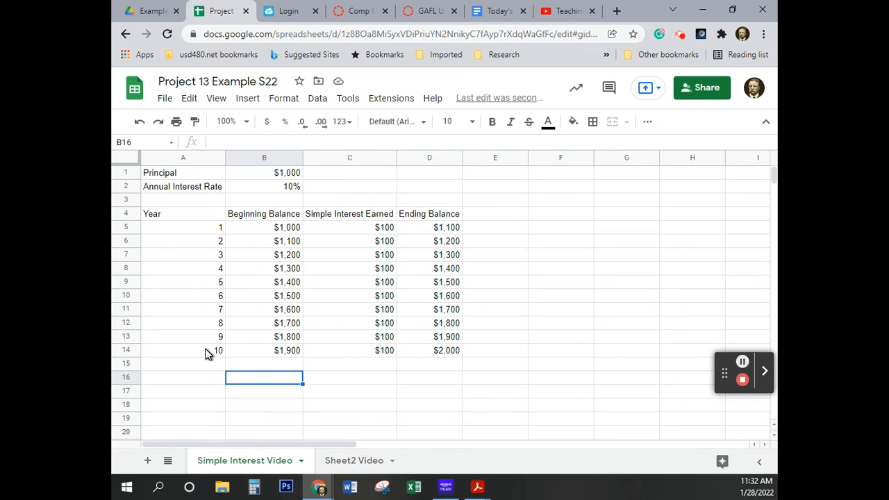
Fill the year 9 and 10 rows, A13:D14, down through row 19
{"action": "left_click_drag", "start_coordinate": [207, 351], "coordinate": [459, 362]}
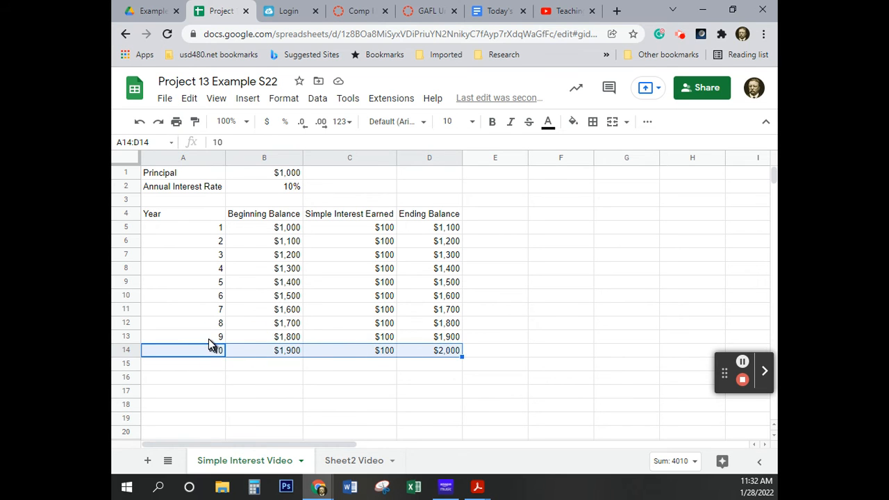
{"action": "left_click_drag", "start_coordinate": [207, 337], "coordinate": [437, 346]}
{"action": "left_click_drag", "start_coordinate": [439, 354], "coordinate": [460, 421]}
{"action": "left_click", "coordinate": [501, 392]}
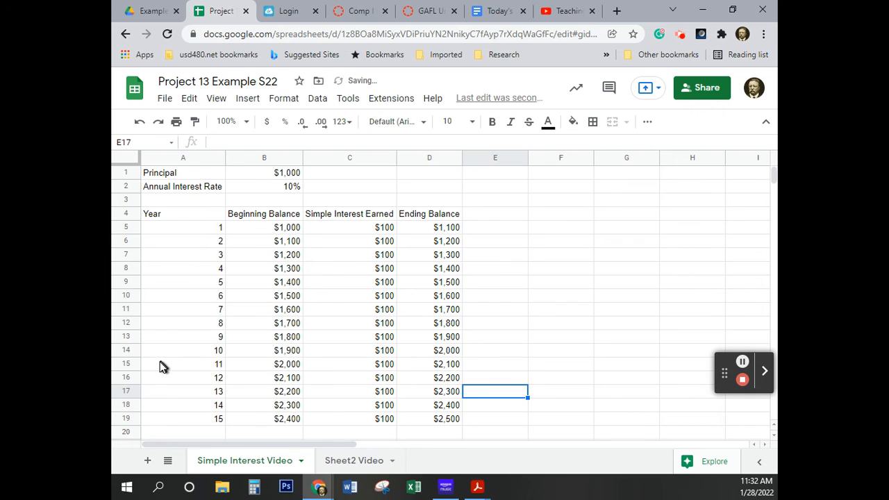
Clear the rows for years 11 to 15 in A15:D19
{"action": "left_click_drag", "start_coordinate": [163, 364], "coordinate": [438, 408]}
{"action": "left_click", "coordinate": [282, 409]}
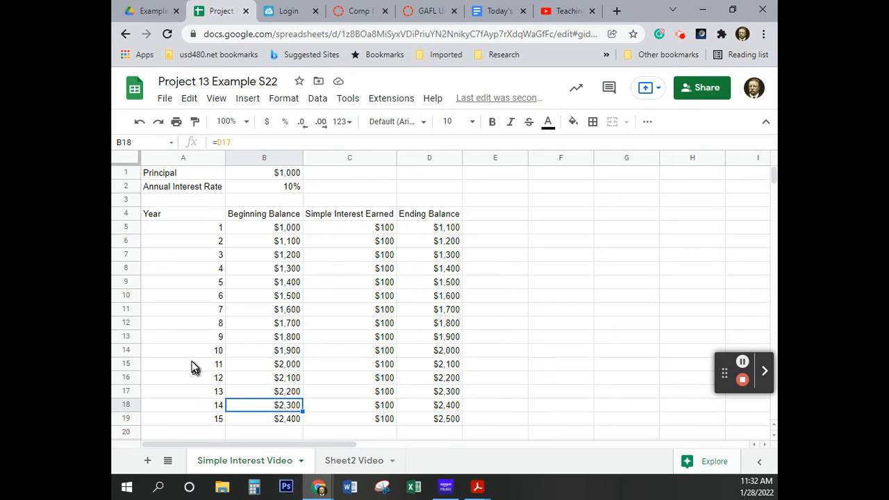
{"action": "left_click_drag", "start_coordinate": [198, 366], "coordinate": [436, 422]}
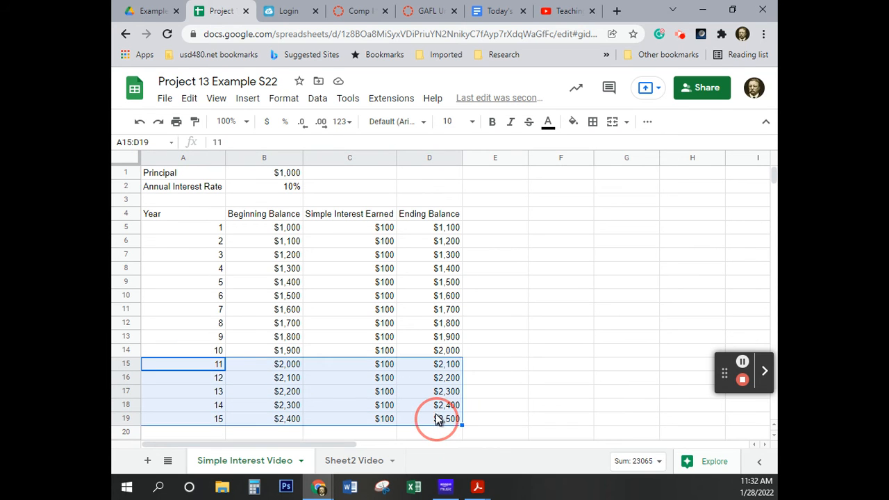
{"action": "key", "text": "Delete"}
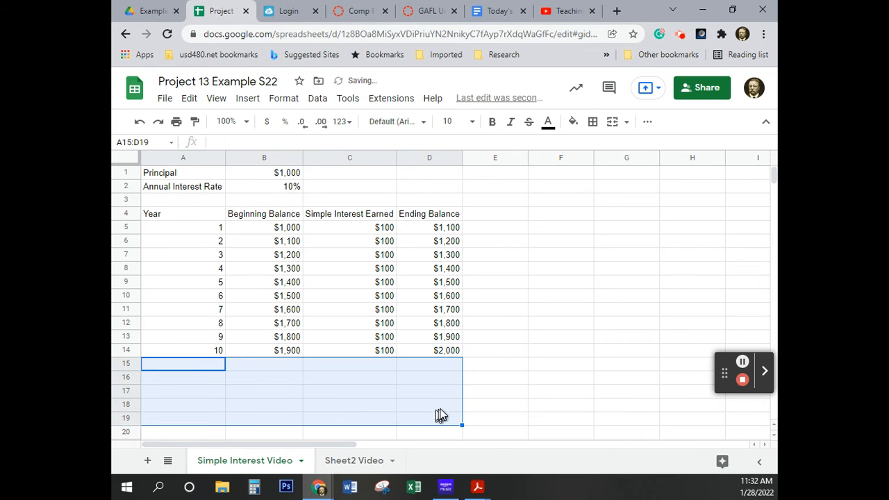
Label B16 as Total and enter the suggested formula =SUM(C4:C14) in C16 for the interest earned
{"action": "left_click", "coordinate": [270, 379]}
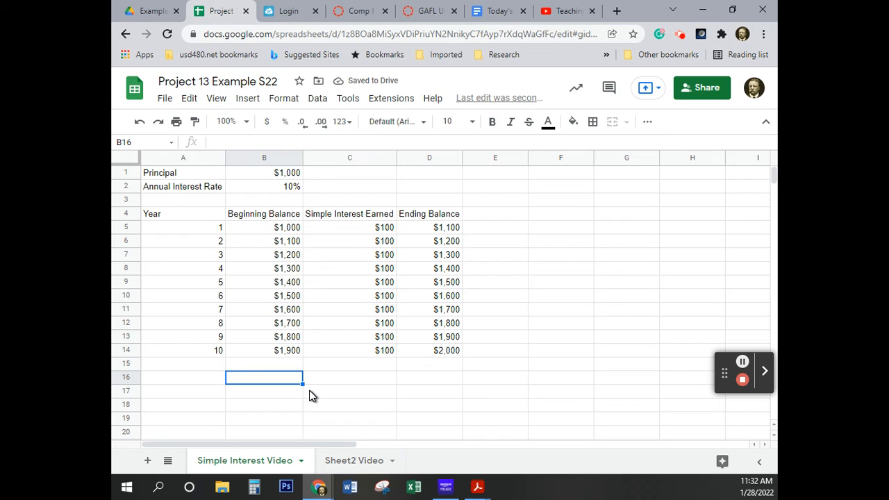
{"action": "type", "text": "Total"}
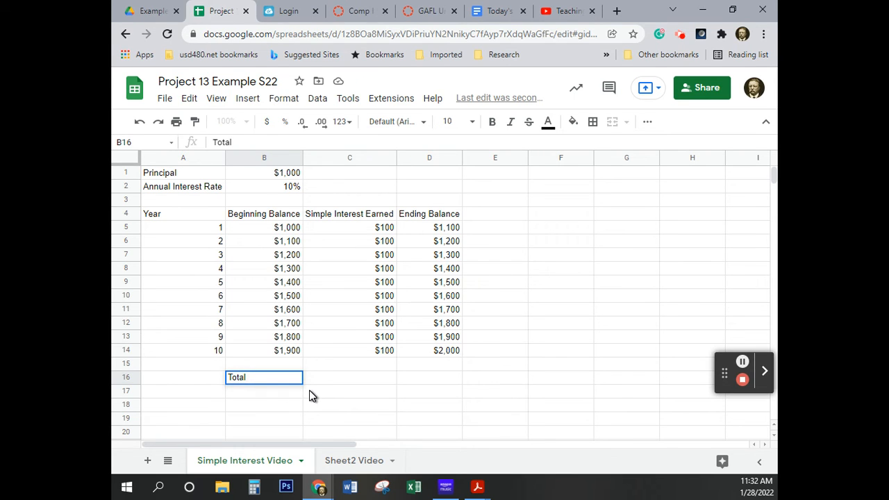
{"action": "key", "text": "Tab"}
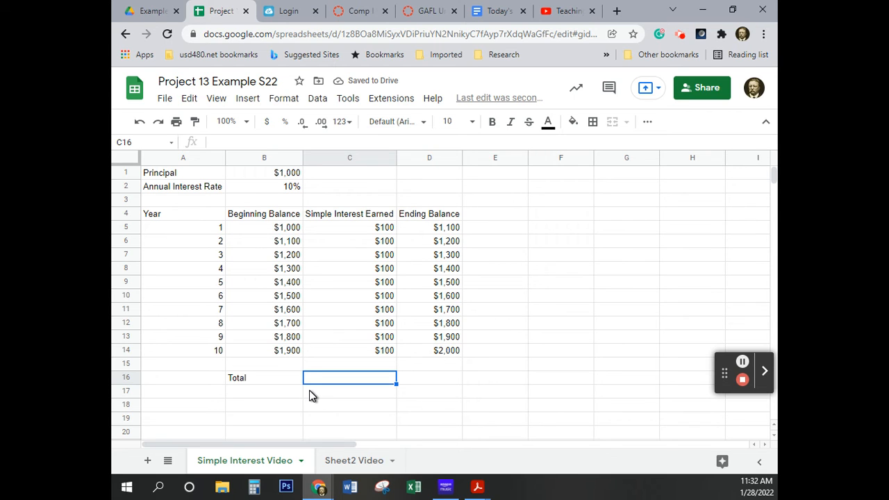
{"action": "type", "text": "="}
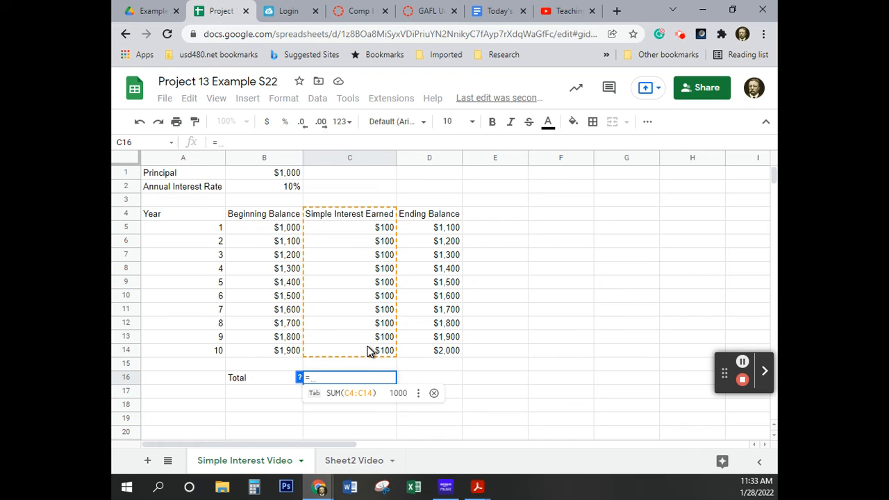
{"action": "key", "text": "Tab"}
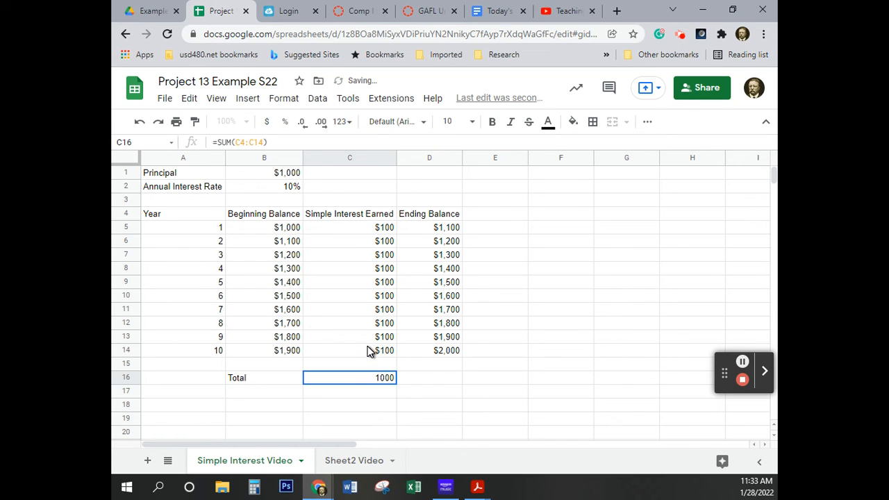
{"action": "left_click", "coordinate": [420, 394]}
Copy the currency formatting of C14 onto the interest total in C16
{"action": "left_click", "coordinate": [385, 379]}
{"action": "left_click", "coordinate": [373, 352]}
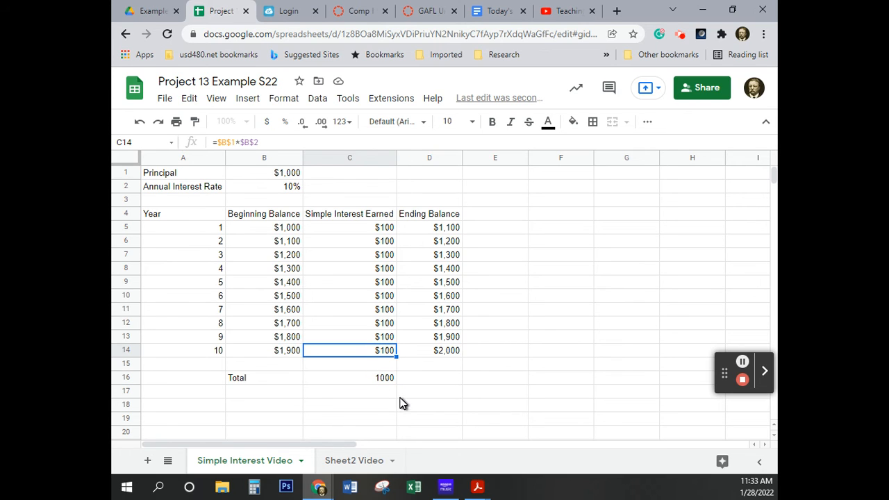
{"action": "left_click", "coordinate": [194, 123]}
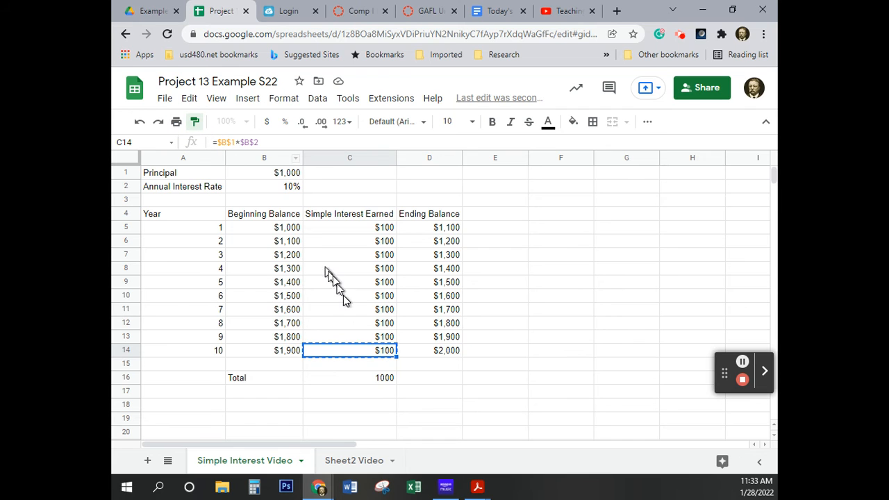
{"action": "left_click", "coordinate": [380, 382]}
{"action": "left_click", "coordinate": [422, 398]}
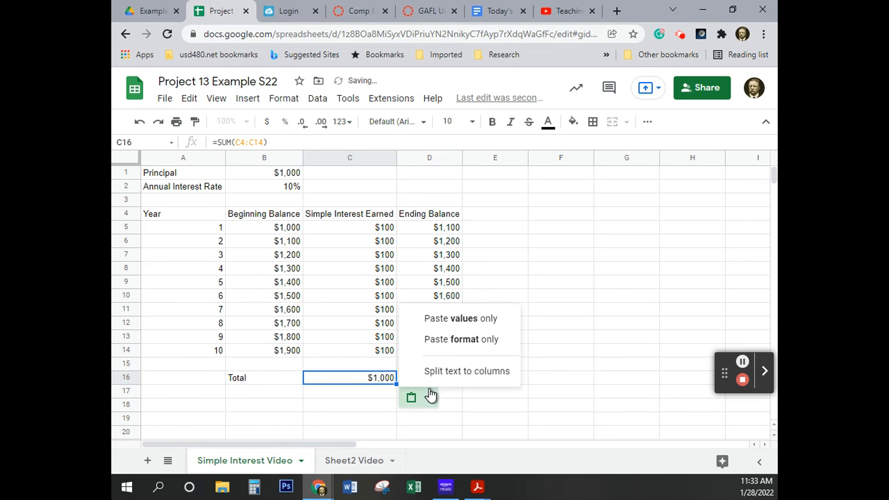
{"action": "left_click", "coordinate": [515, 406]}
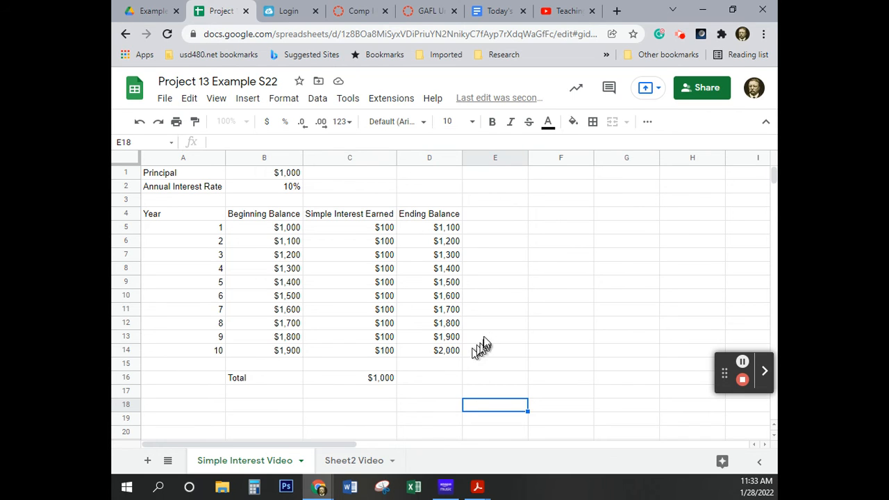
Show two decimal places for the balances, interest amounts and total in B5:D16
{"action": "left_click", "coordinate": [283, 230]}
{"action": "left_click_drag", "start_coordinate": [291, 234], "coordinate": [445, 378]}
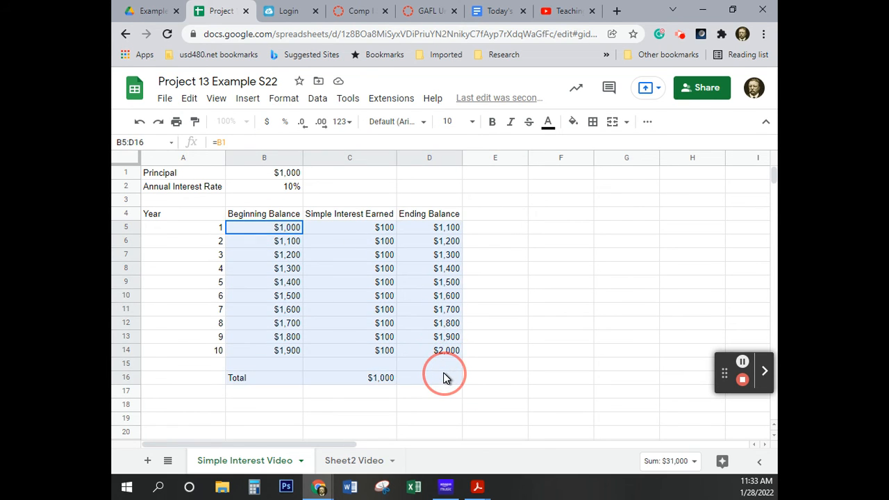
{"action": "left_click", "coordinate": [321, 123]}
{"action": "left_click", "coordinate": [321, 123]}
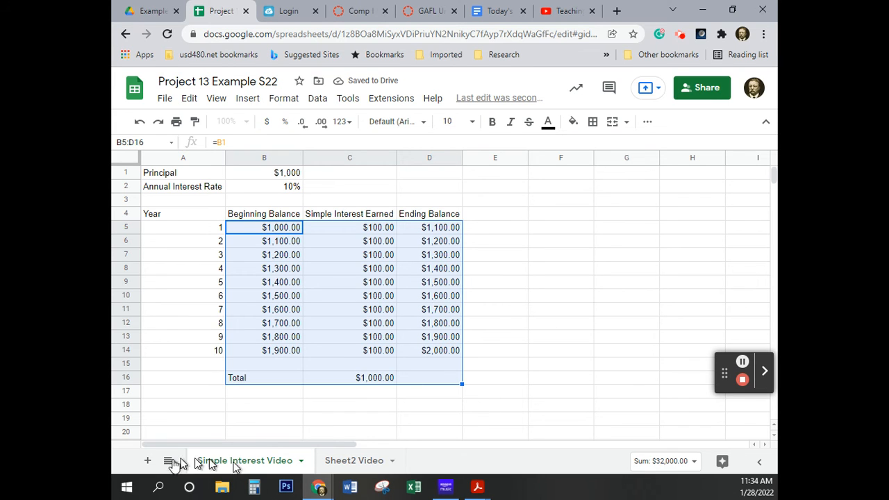
{"action": "left_click", "coordinate": [486, 407]}
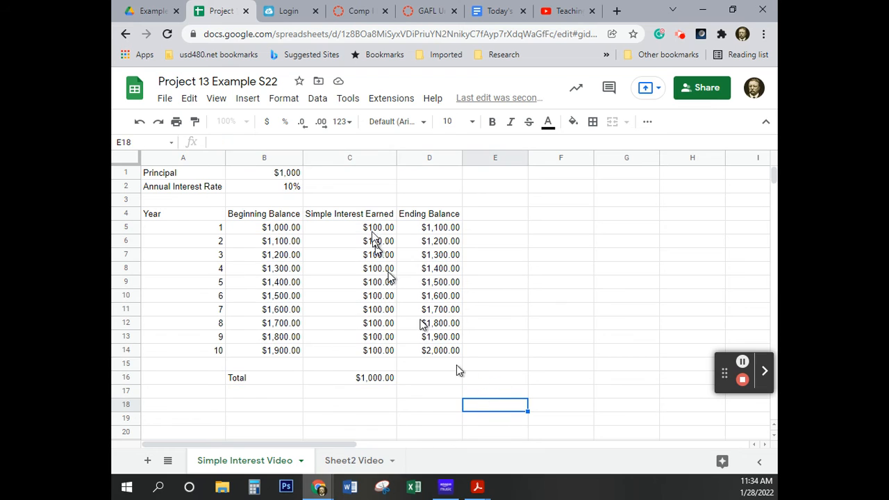
Switch to the Sheet2 Video sheet and rename it Compound Interest Video
{"action": "left_click", "coordinate": [347, 460]}
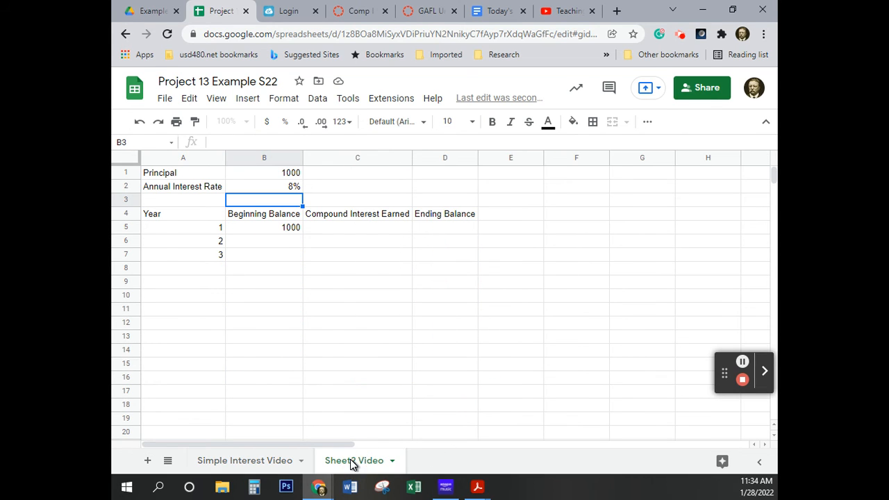
{"action": "left_click", "coordinate": [743, 362]}
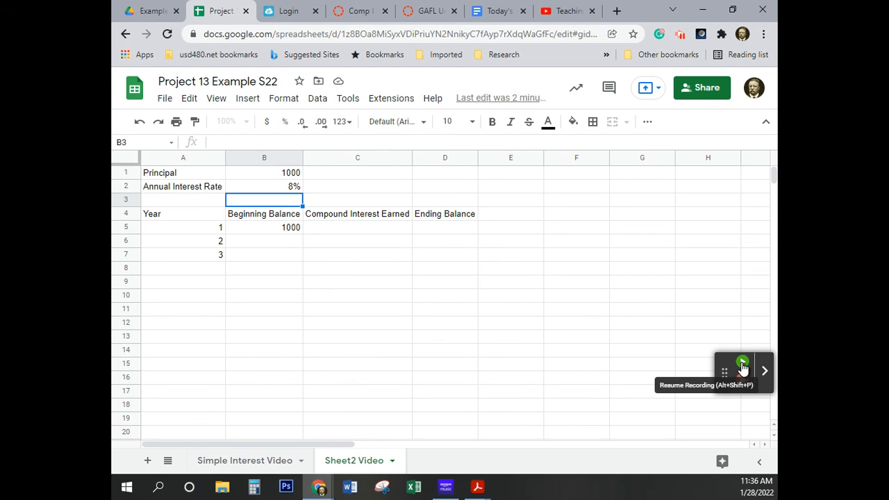
{"action": "left_click", "coordinate": [743, 362]}
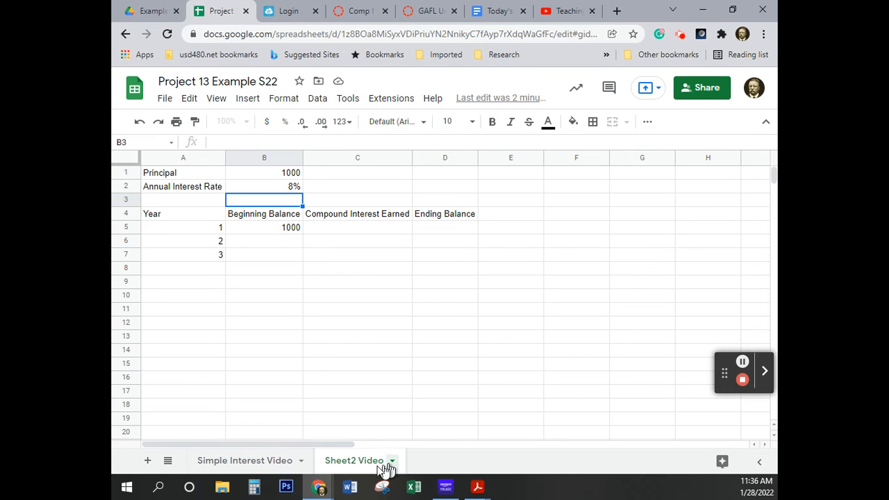
{"action": "left_click", "coordinate": [353, 462]}
{"action": "double_click", "coordinate": [355, 462]}
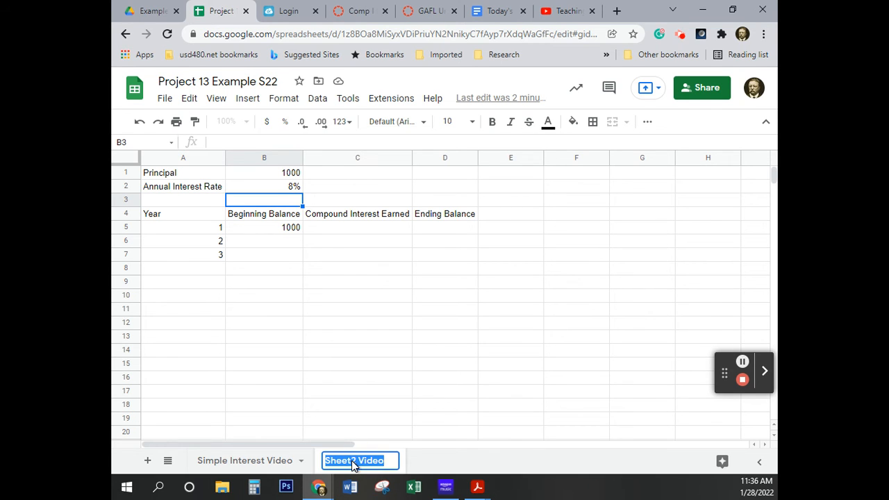
{"action": "left_click", "coordinate": [357, 462]}
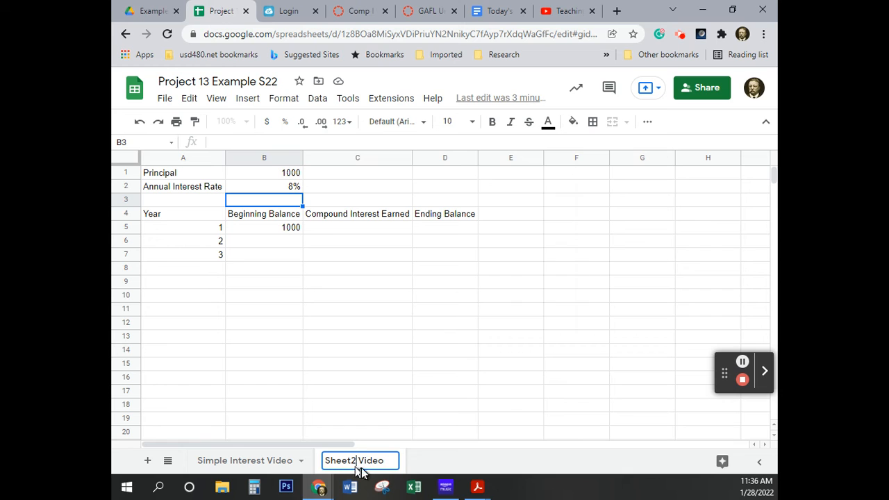
{"action": "key", "text": "BackSpace"}
{"action": "key", "text": "BackSpace"}
{"action": "key", "text": "BackSpace"}
{"action": "key", "text": "BackSpace"}
{"action": "key", "text": "BackSpace"}
{"action": "key", "text": "BackSpace"}
{"action": "key", "text": "BackSpace"}
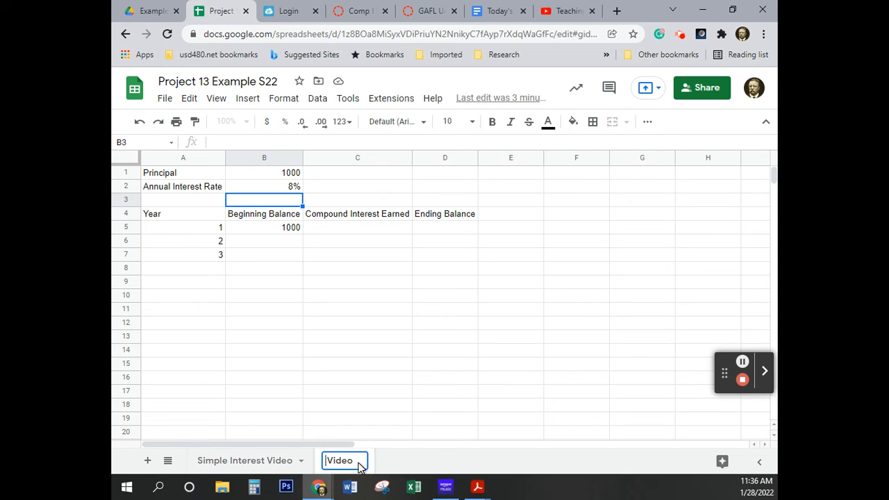
{"action": "type", "text": "Compou"}
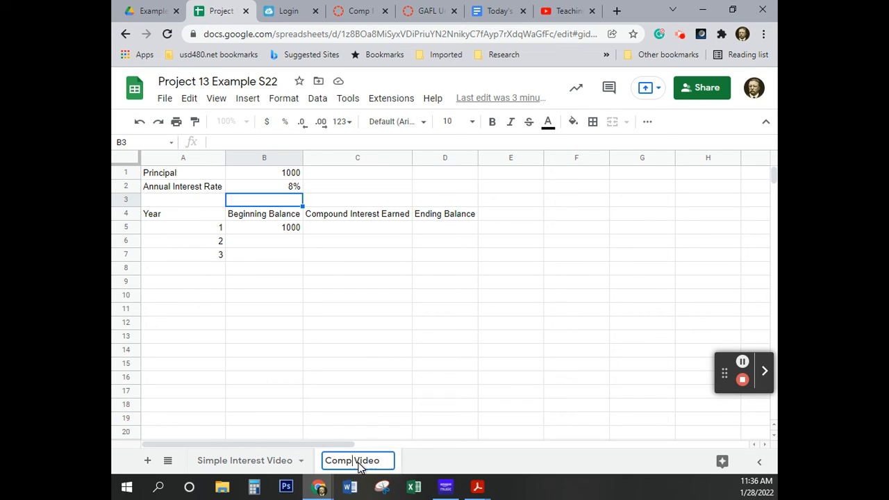
{"action": "type", "text": "nd In"}
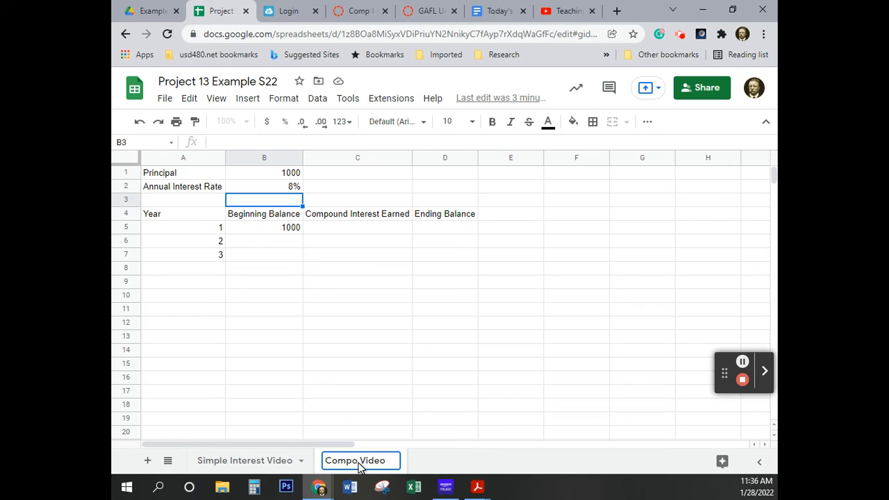
{"action": "type", "text": "terest"}
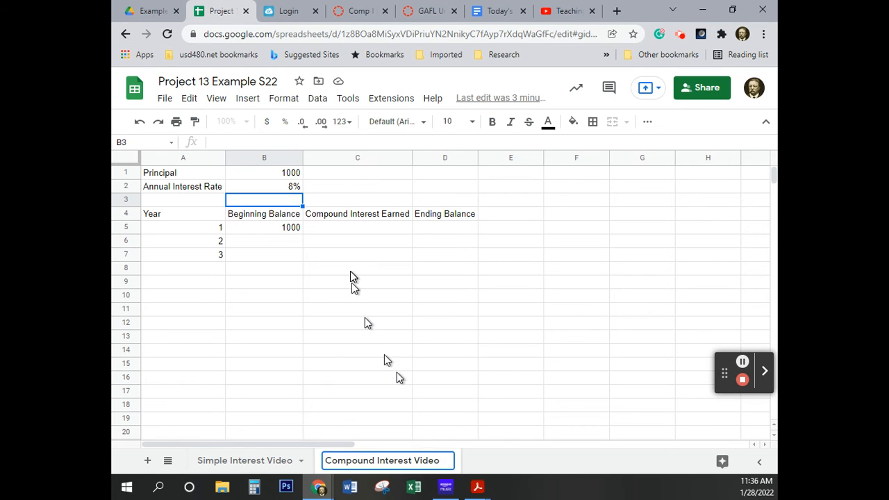
{"action": "left_click", "coordinate": [368, 273]}
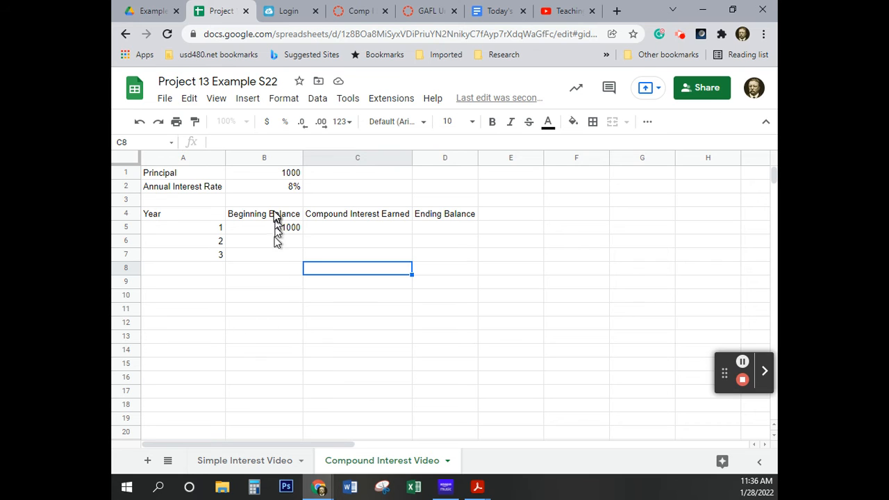
Format the principal in B1 as dollar currency without decimal places
{"action": "left_click", "coordinate": [278, 175]}
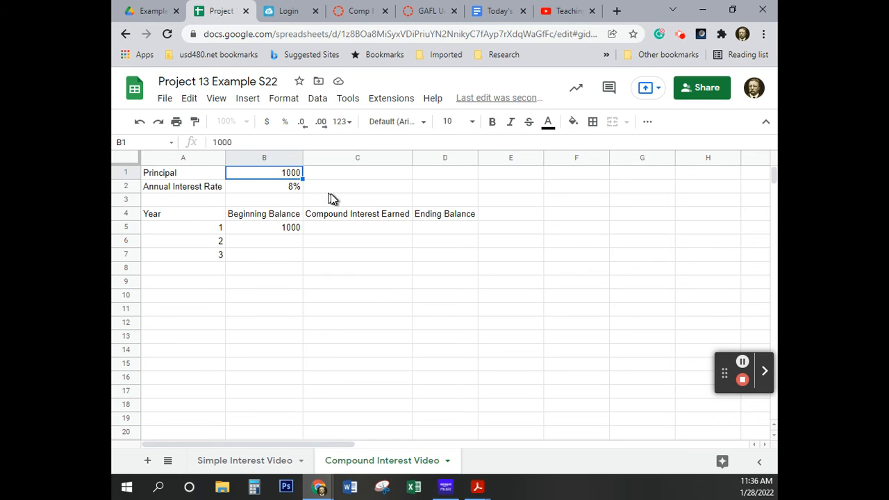
{"action": "left_click", "coordinate": [267, 122]}
{"action": "left_click", "coordinate": [302, 124]}
{"action": "left_click", "coordinate": [302, 124]}
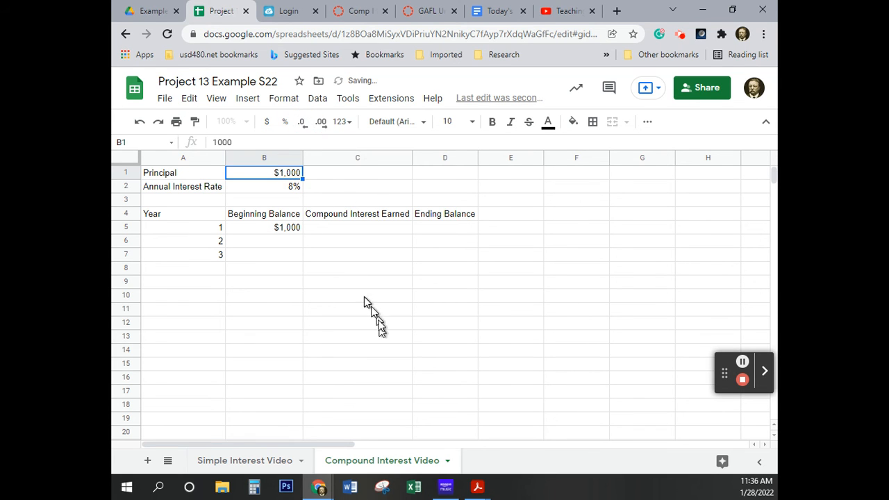
{"action": "left_click", "coordinate": [351, 276]}
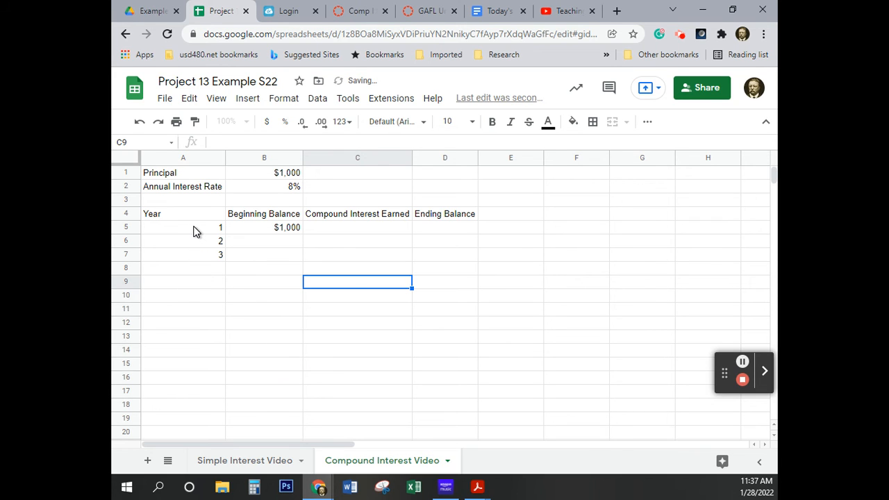
Extend the year series in A5:A7 down to A14 so that it runs from 1 to 10
{"action": "left_click_drag", "start_coordinate": [194, 231], "coordinate": [195, 256]}
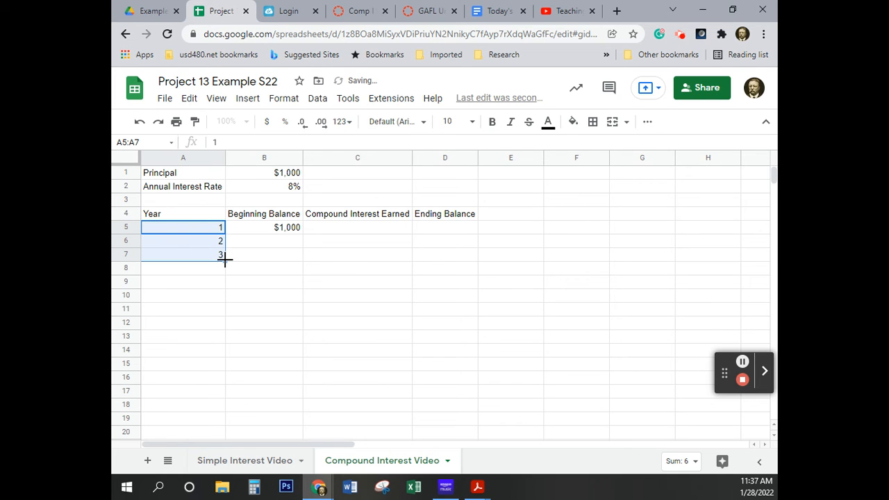
{"action": "left_click", "coordinate": [225, 258]}
{"action": "left_click", "coordinate": [225, 258]}
{"action": "left_click_drag", "start_coordinate": [224, 260], "coordinate": [188, 353]}
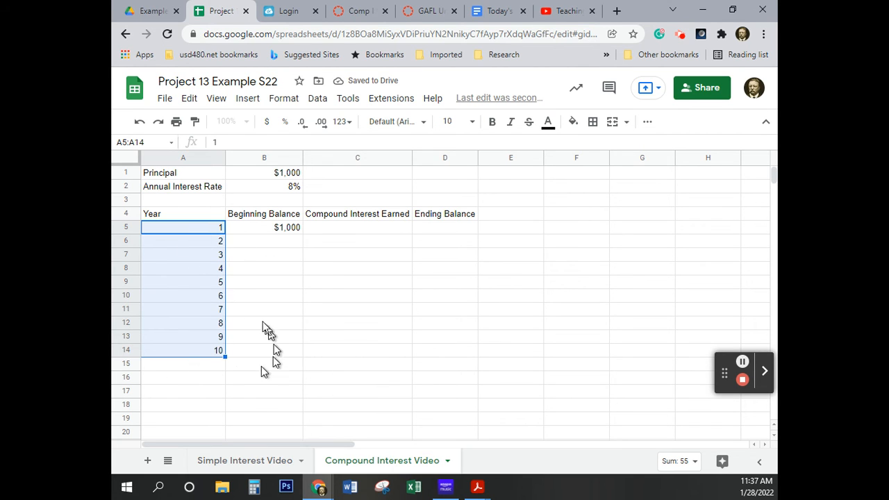
{"action": "left_click", "coordinate": [263, 321]}
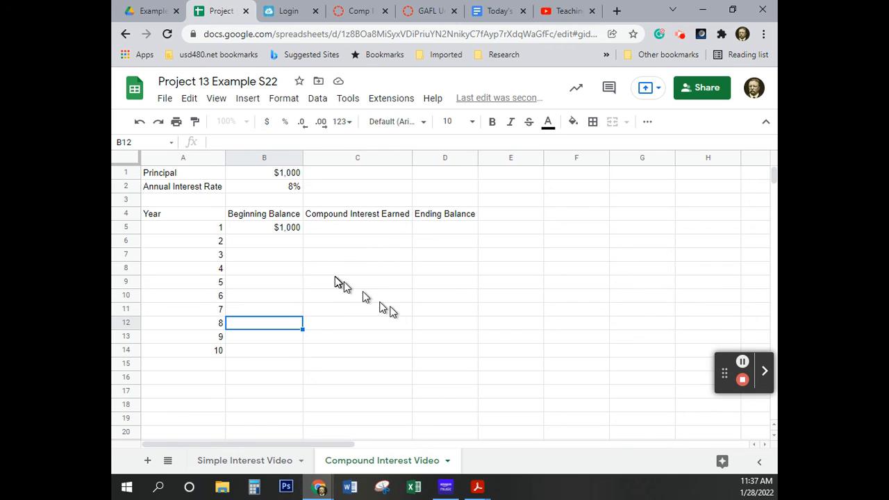
Enter =B5*$B$2 in C5 to calculate the compound interest earned in year 1
{"action": "left_click", "coordinate": [361, 229]}
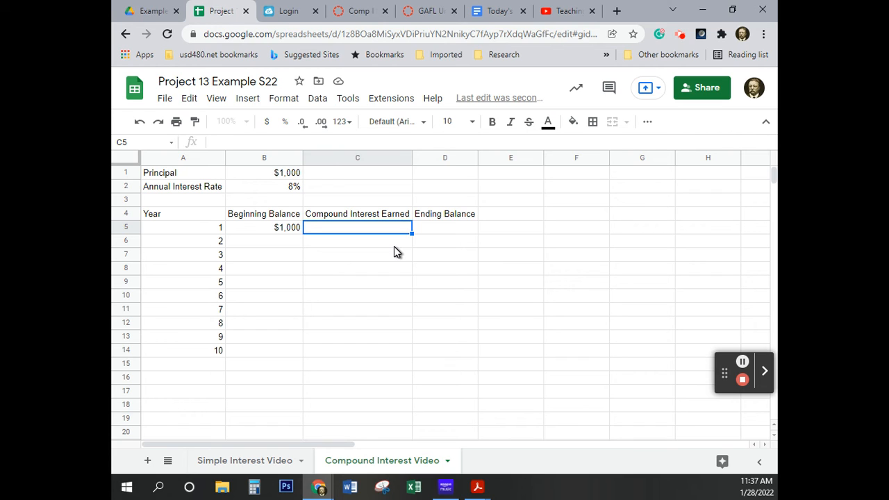
{"action": "type", "text": "B5"}
{"action": "type", "text": "*"}
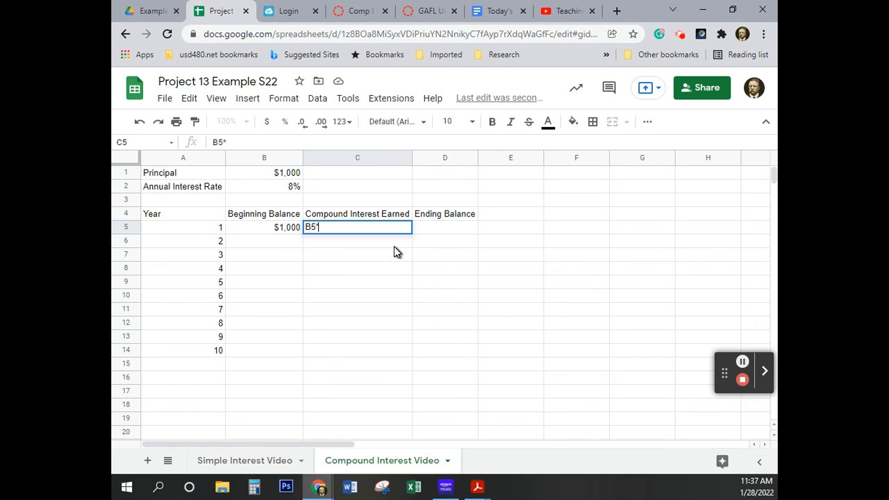
{"action": "type", "text": "$B$2"}
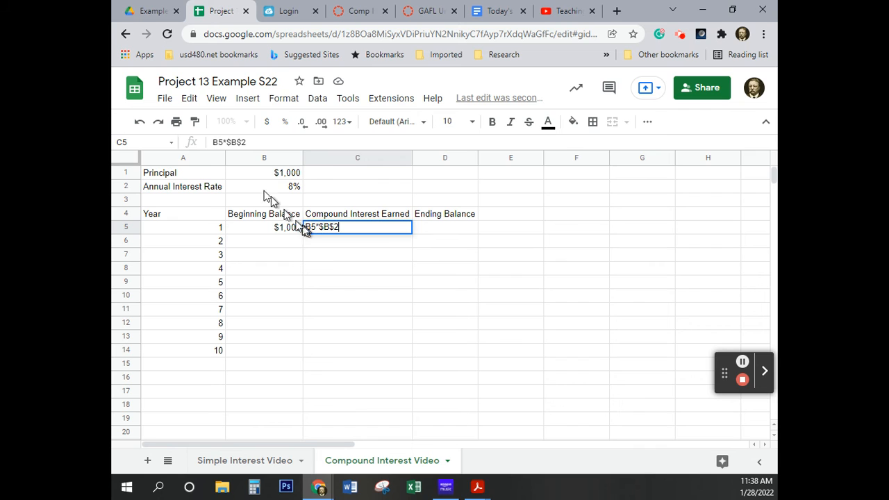
{"action": "left_click", "coordinate": [307, 230]}
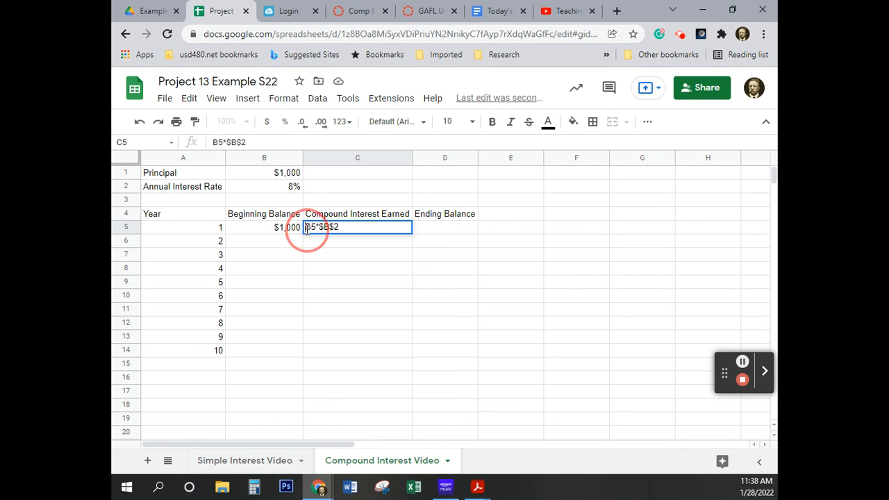
{"action": "type", "text": "="}
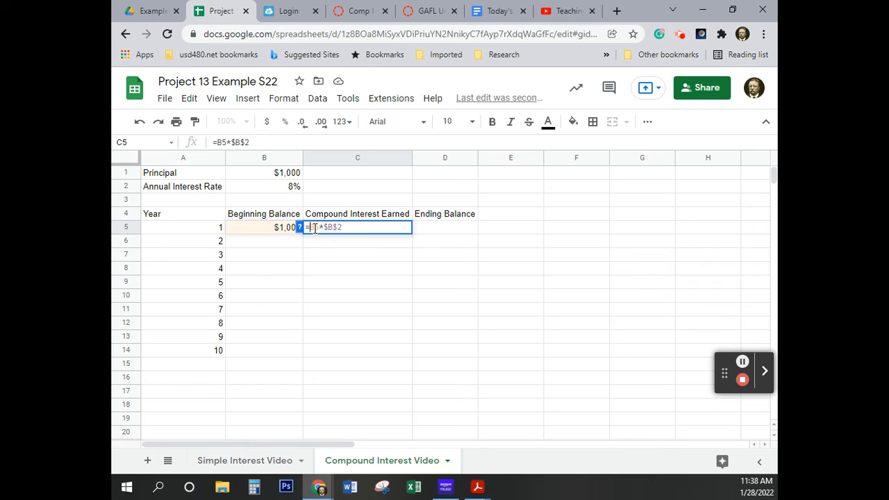
{"action": "left_click", "coordinate": [347, 226]}
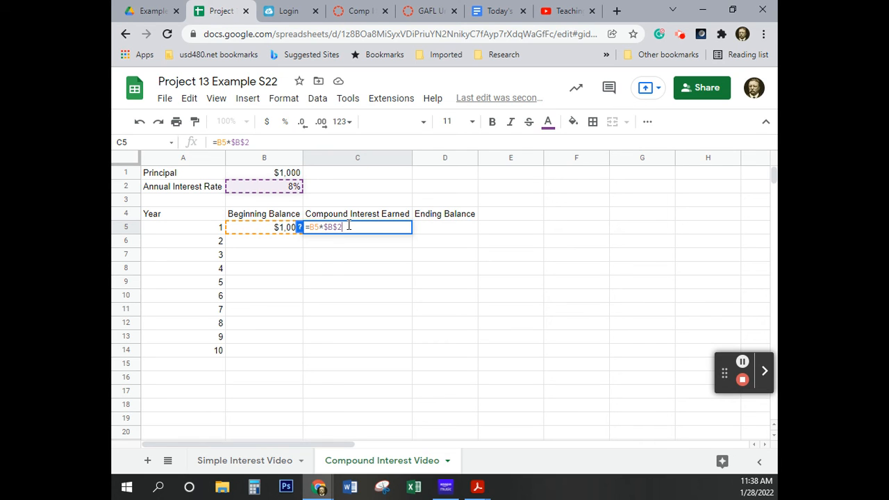
{"action": "key", "text": "Return"}
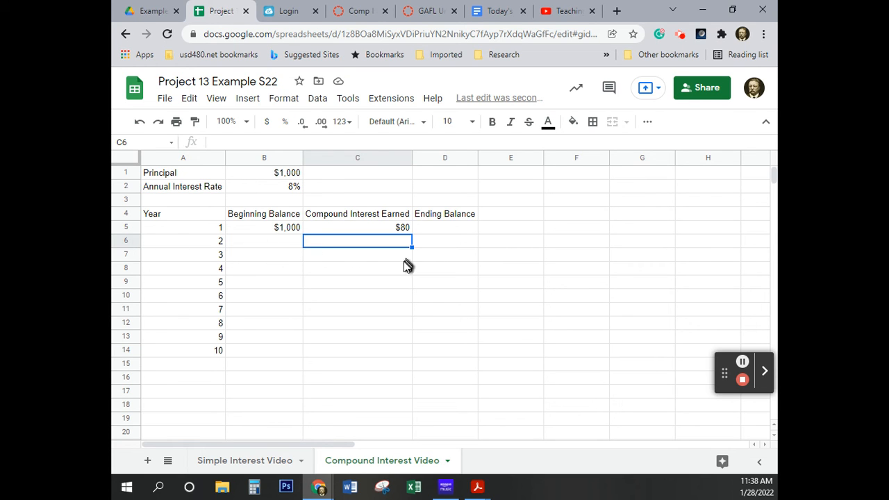
Enter the suggested formula =B5+C5 in D5 for the year 1 ending balance
{"action": "left_click", "coordinate": [427, 227]}
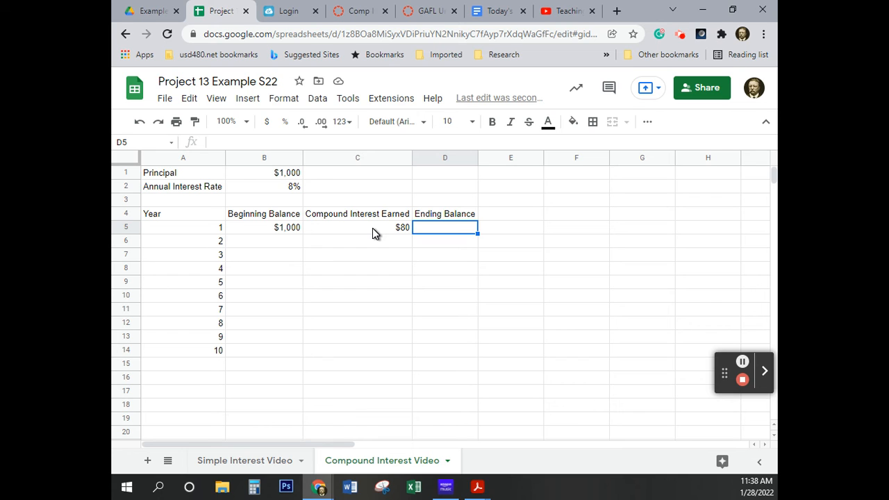
{"action": "type", "text": "="}
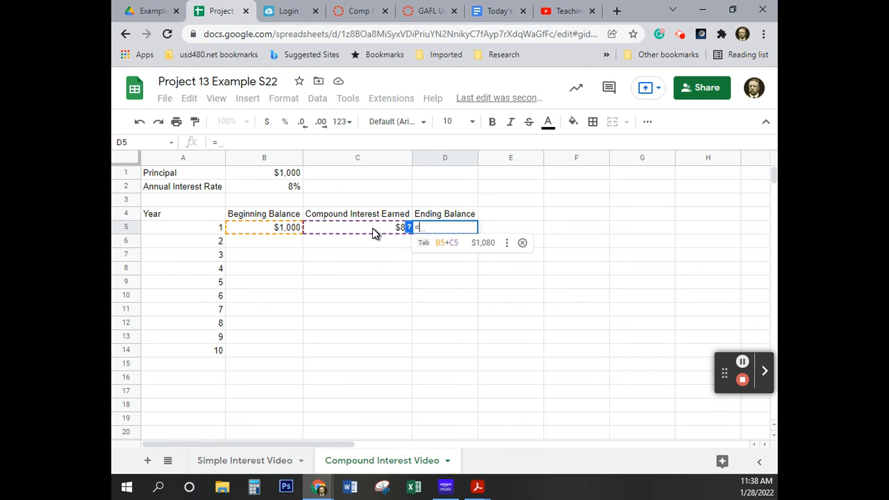
{"action": "left_click", "coordinate": [439, 248]}
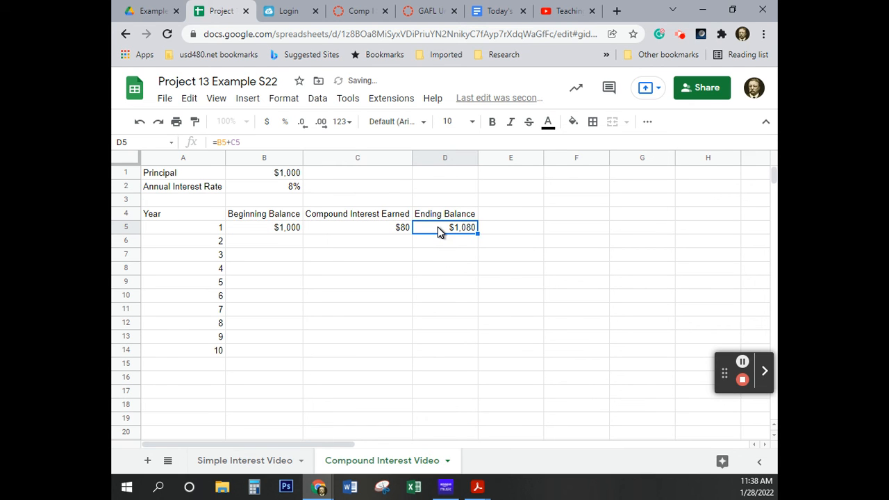
{"action": "left_click", "coordinate": [240, 143]}
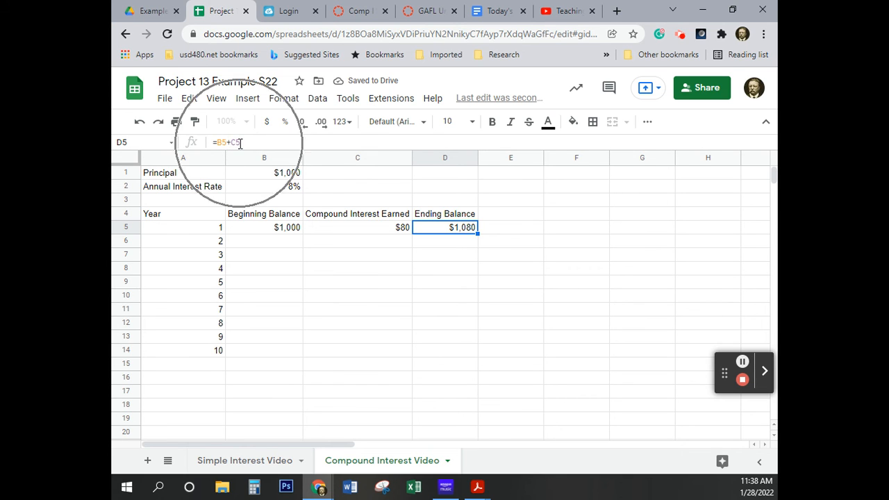
{"action": "left_click", "coordinate": [441, 300]}
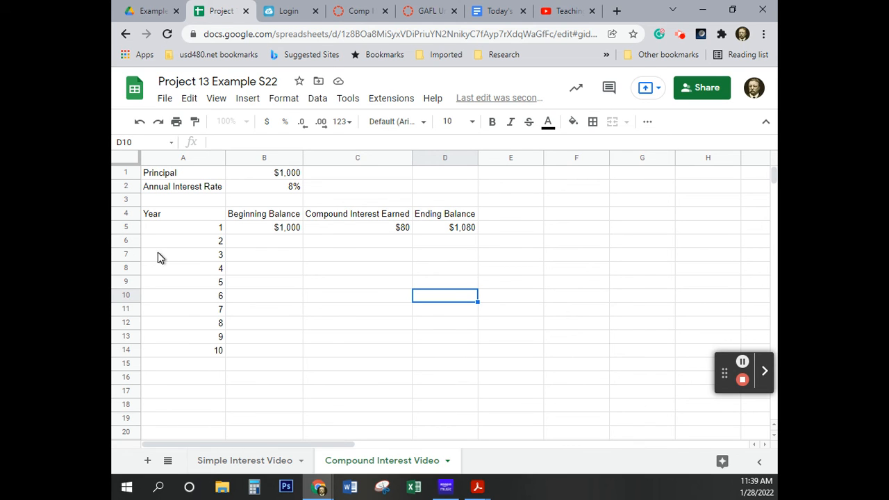
Enter =D5 in B6 for the year 2 beginning balance and fill the C5:D5 formulas down to row 6
{"action": "left_click", "coordinate": [268, 240]}
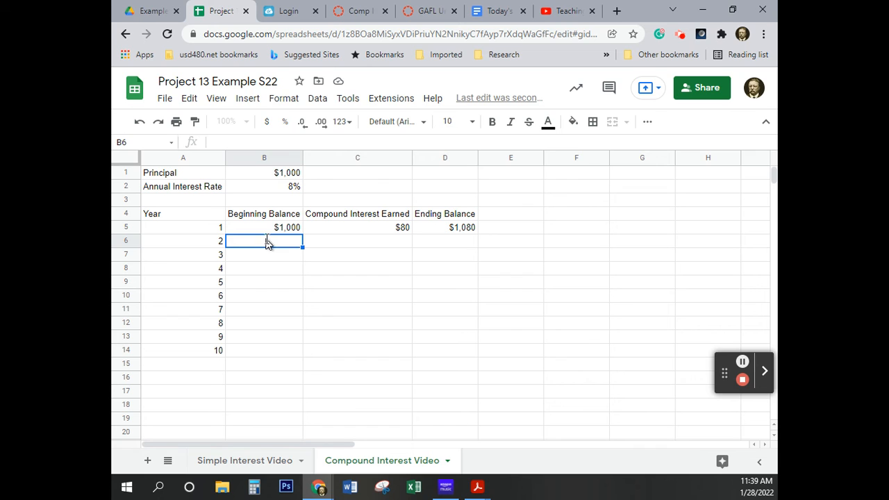
{"action": "type", "text": "="}
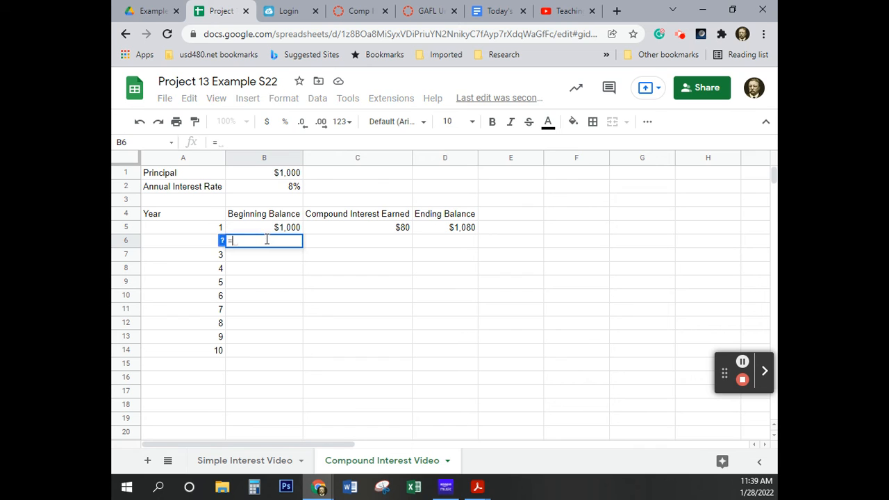
{"action": "left_click", "coordinate": [453, 228]}
{"action": "key", "text": "Return"}
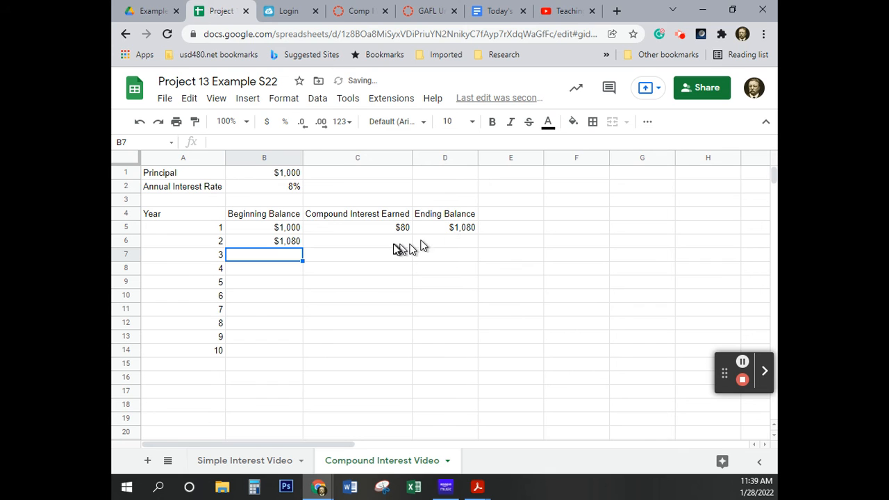
{"action": "left_click_drag", "start_coordinate": [343, 226], "coordinate": [477, 243]}
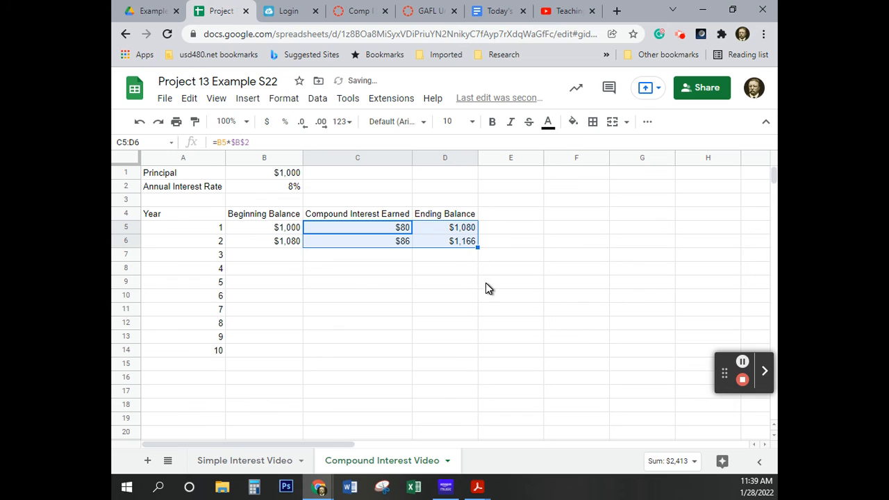
Fill the year 2 formulas in B6:D6 down through row 14 for years 3 to 10
{"action": "left_click", "coordinate": [254, 246]}
{"action": "left_click_drag", "start_coordinate": [270, 248], "coordinate": [452, 243]}
{"action": "left_click", "coordinate": [445, 296]}
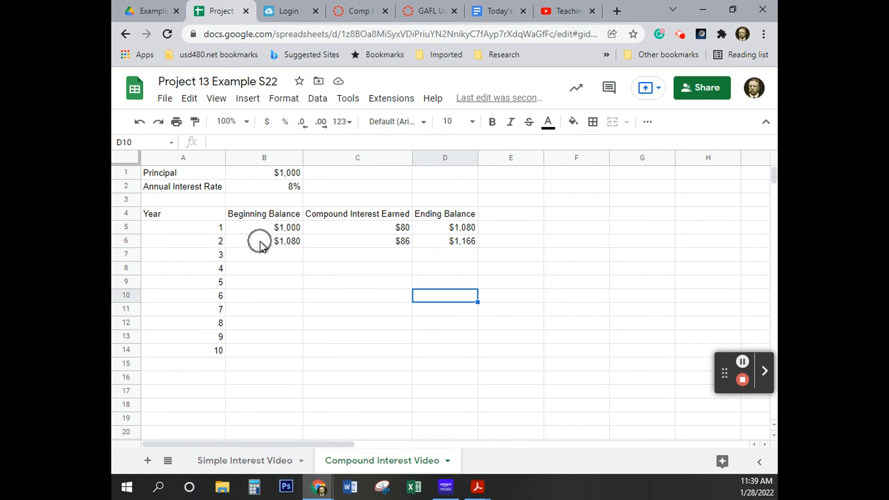
{"action": "left_click_drag", "start_coordinate": [260, 243], "coordinate": [449, 246]}
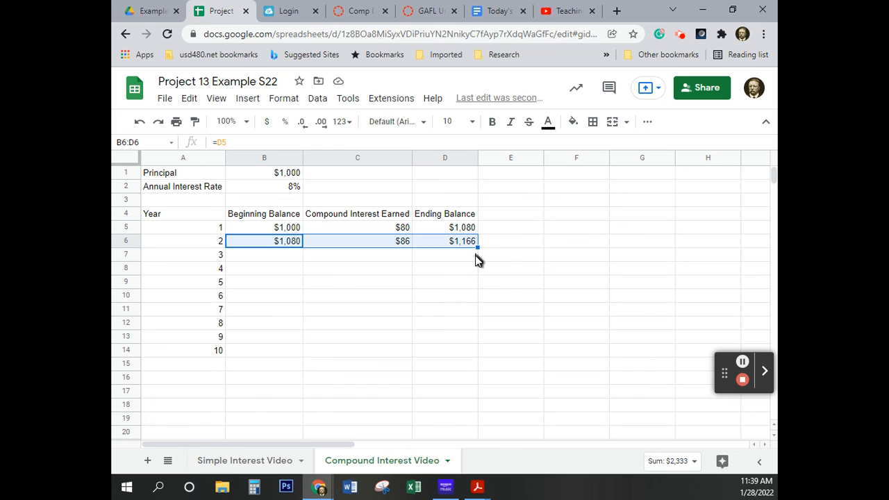
{"action": "left_click_drag", "start_coordinate": [478, 247], "coordinate": [456, 349]}
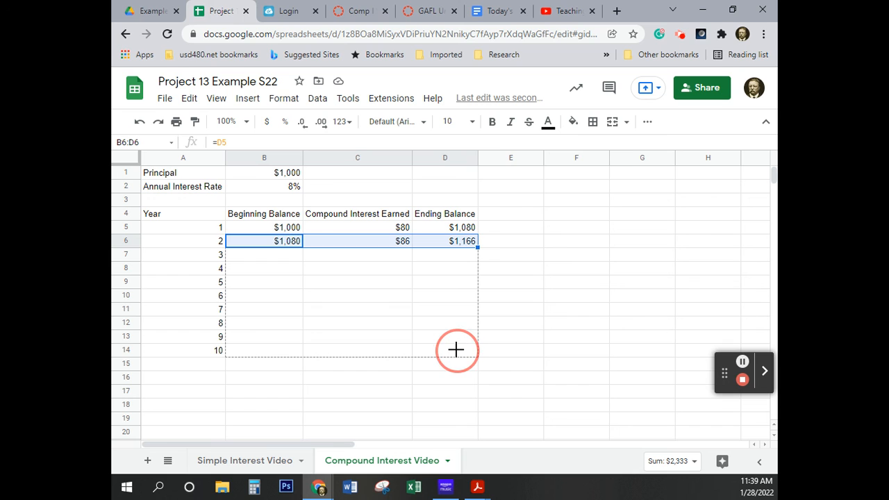
{"action": "left_click_drag", "start_coordinate": [456, 349], "coordinate": [456, 349]}
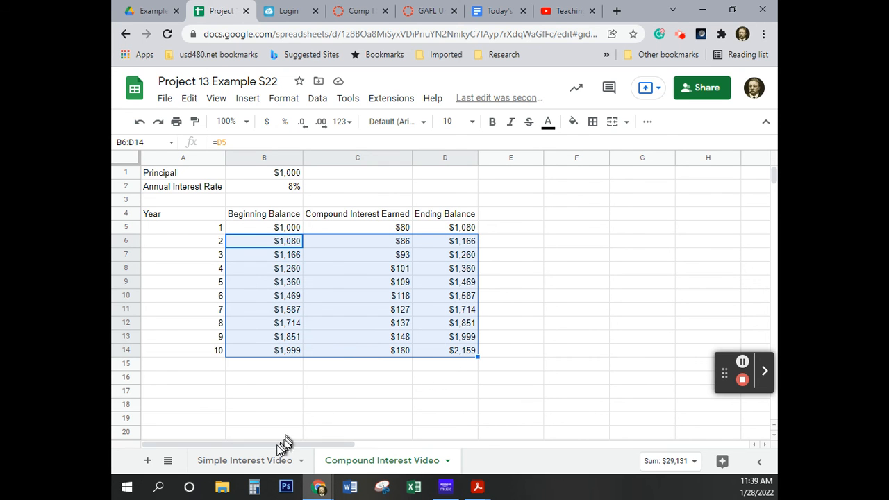
Compare the year 10 ending balances on the Simple Interest Video and Compound Interest Video sheets
{"action": "left_click", "coordinate": [253, 464]}
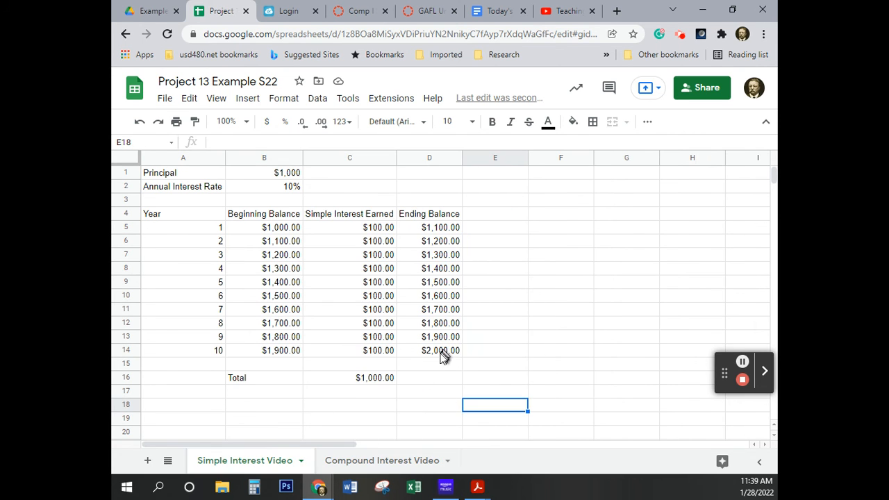
{"action": "left_click", "coordinate": [355, 464]}
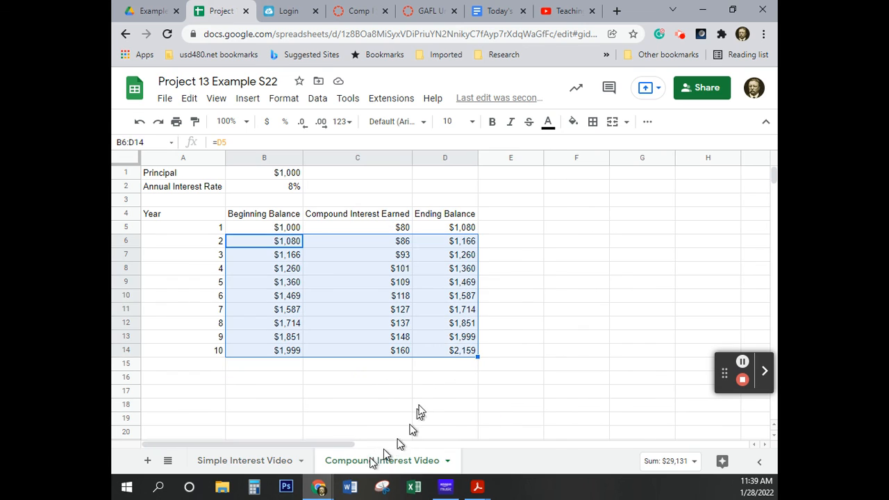
{"action": "left_click", "coordinate": [453, 377]}
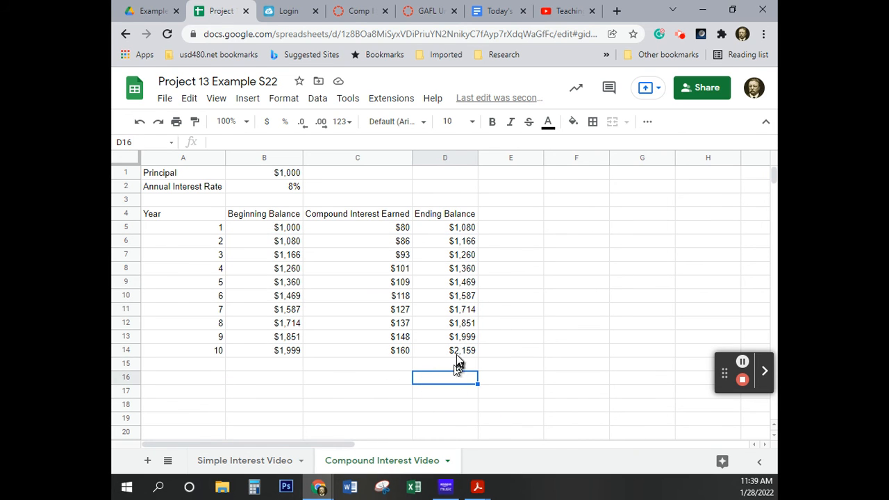
Format B5:D16 on the compound interest sheet to show two decimal places
{"action": "left_click", "coordinate": [373, 380]}
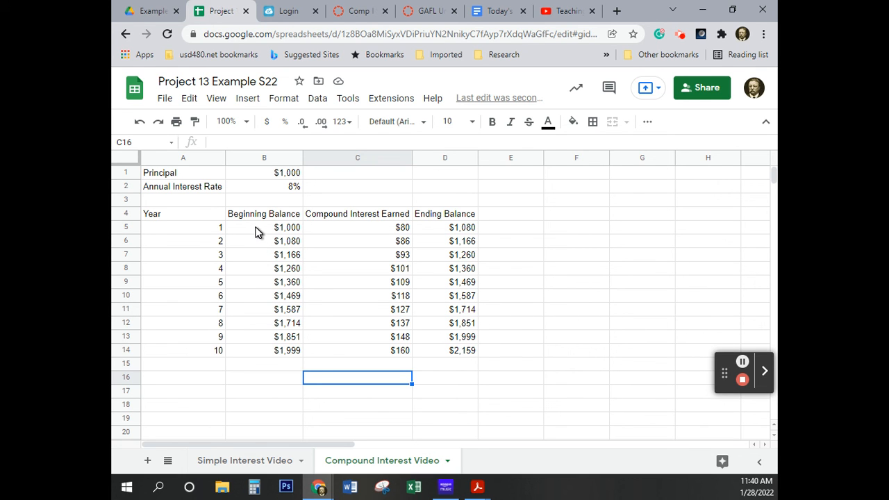
{"action": "left_click_drag", "start_coordinate": [254, 229], "coordinate": [474, 382]}
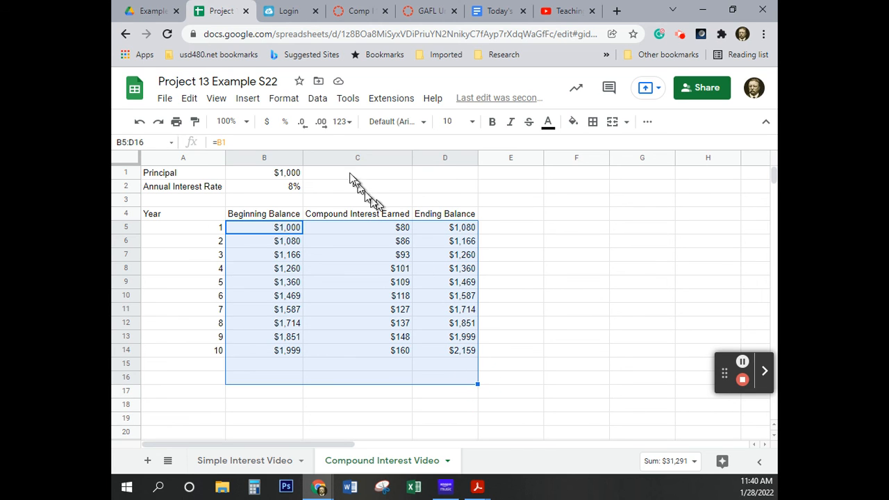
{"action": "left_click", "coordinate": [323, 125]}
{"action": "left_click", "coordinate": [320, 123]}
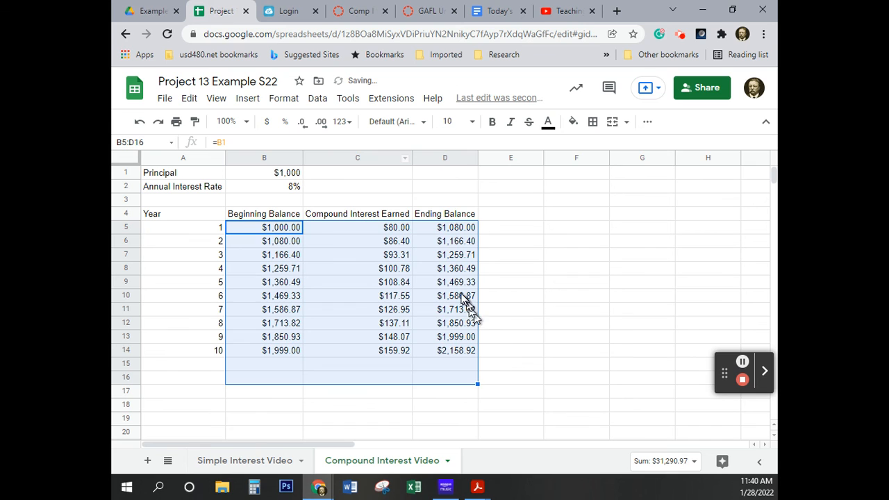
{"action": "left_click", "coordinate": [549, 381]}
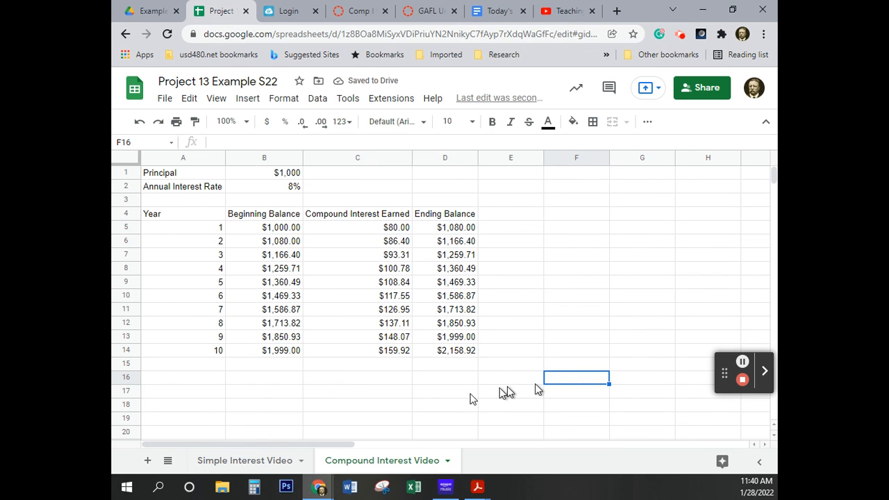
Label B16 Total and accept the suggested formula =SUM(C2:C14) in C16
{"action": "left_click", "coordinate": [281, 379]}
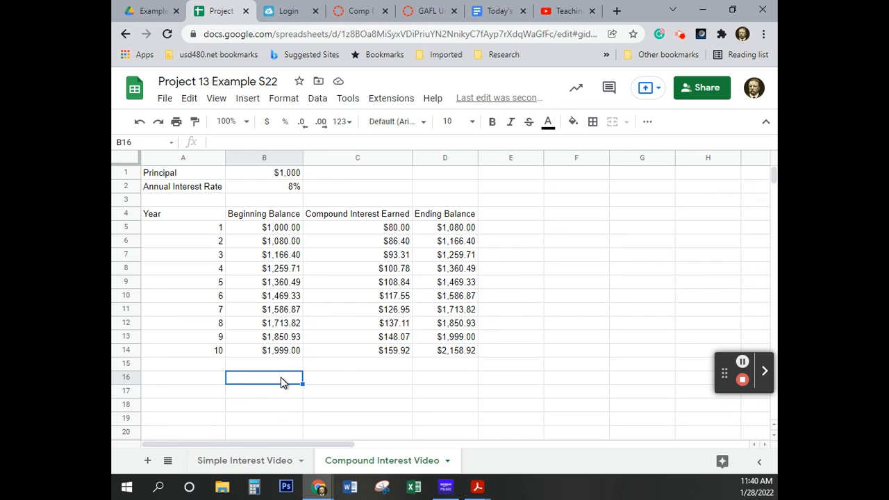
{"action": "type", "text": "Tota"}
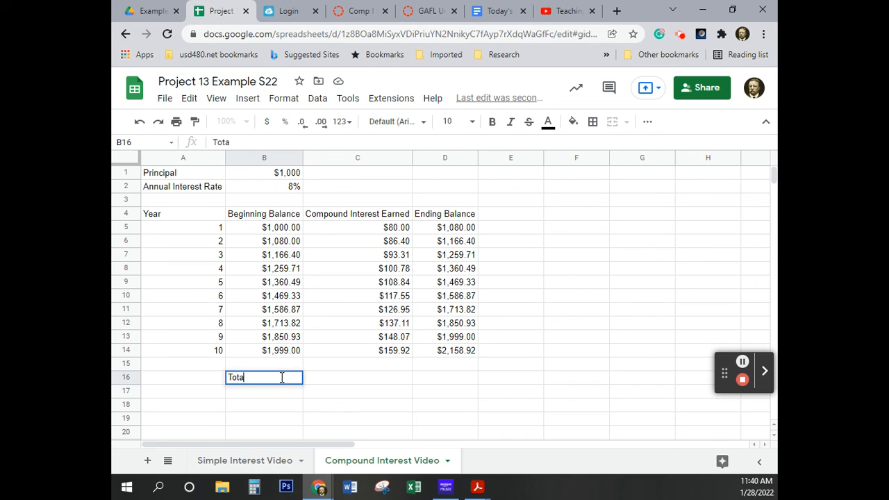
{"action": "type", "text": "l"}
{"action": "key", "text": "Tab"}
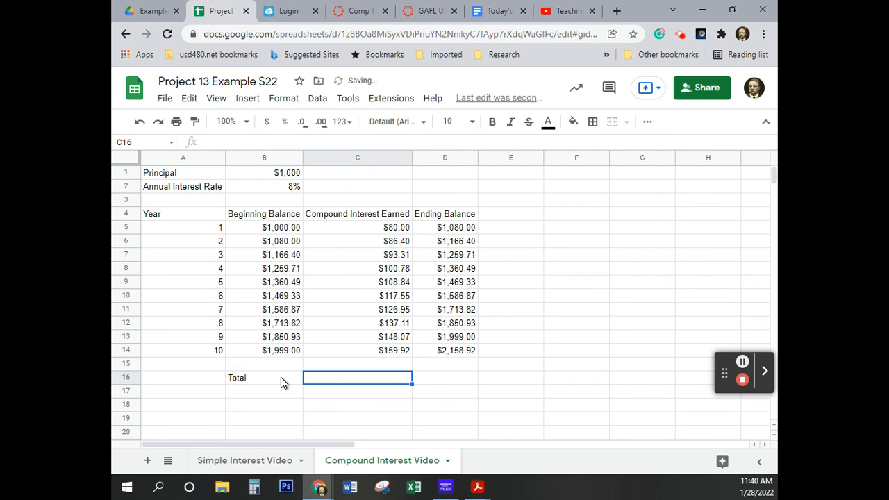
{"action": "type", "text": "="}
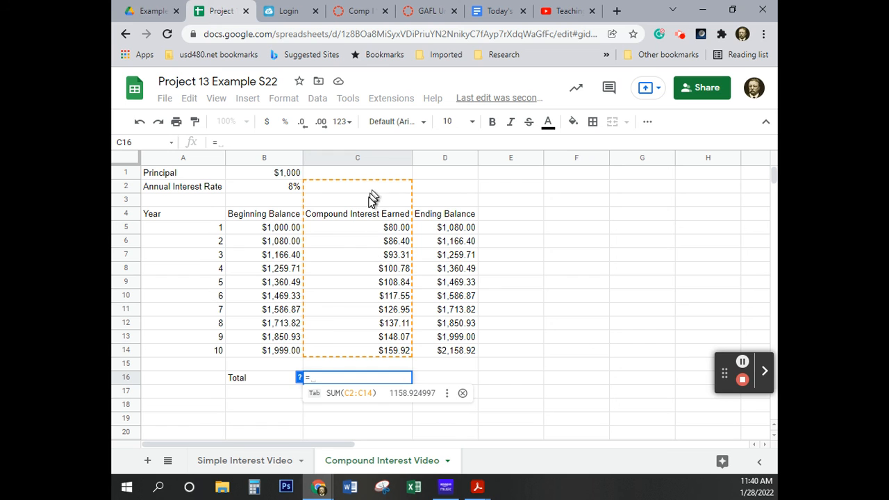
{"action": "left_click", "coordinate": [353, 393]}
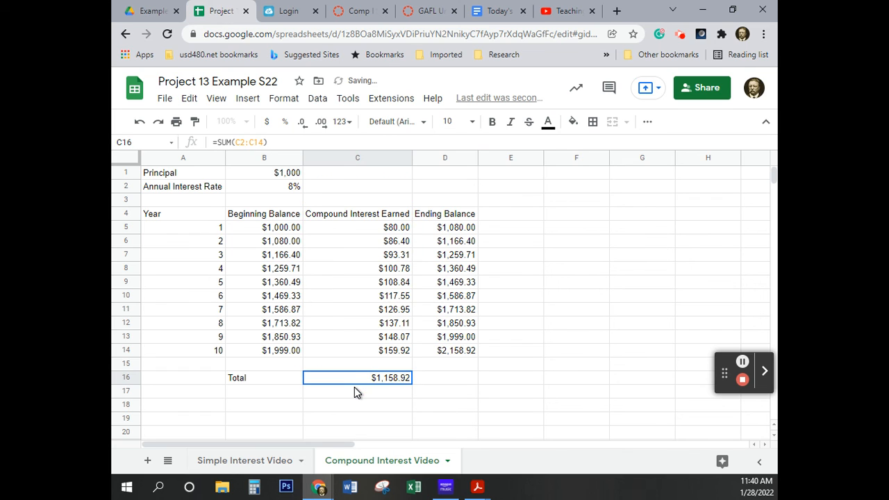
Correct the total formula in C16 to =SUM(C5:C14) so that it covers only the interest rows
{"action": "left_click", "coordinate": [299, 142]}
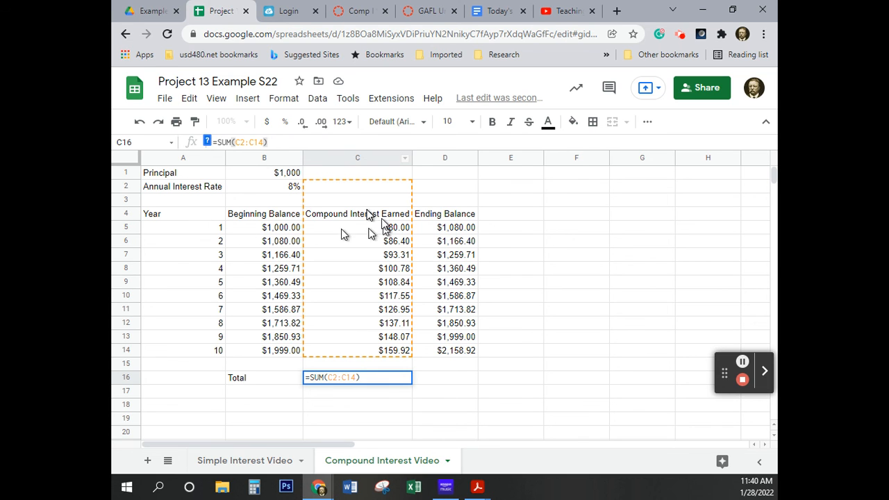
{"action": "left_click", "coordinate": [254, 148]}
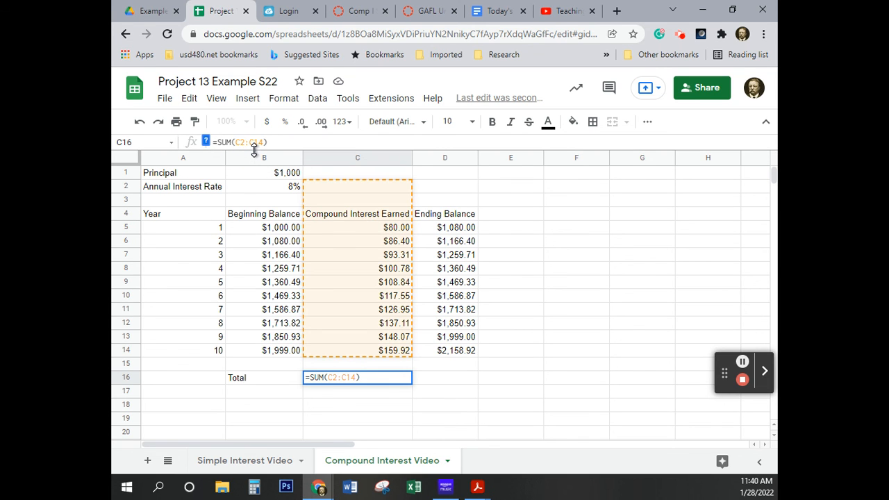
{"action": "key", "text": "BackSpace"}
{"action": "type", "text": "5"}
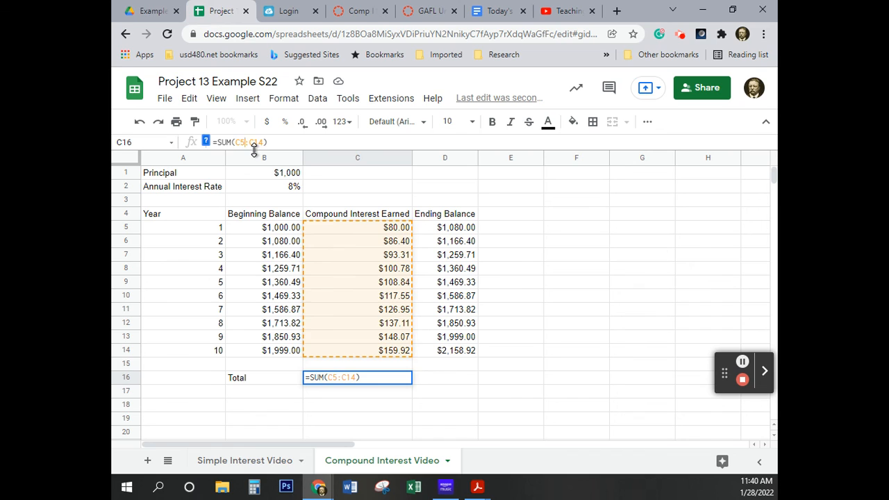
{"action": "key", "text": "Return"}
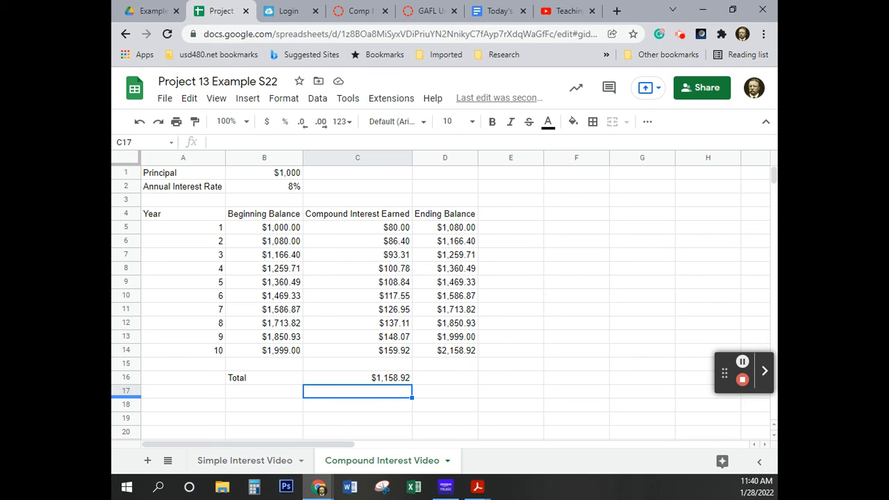
Examine the cell references in the compound interest formulas in C5, C6 and C9
{"action": "left_click", "coordinate": [391, 232]}
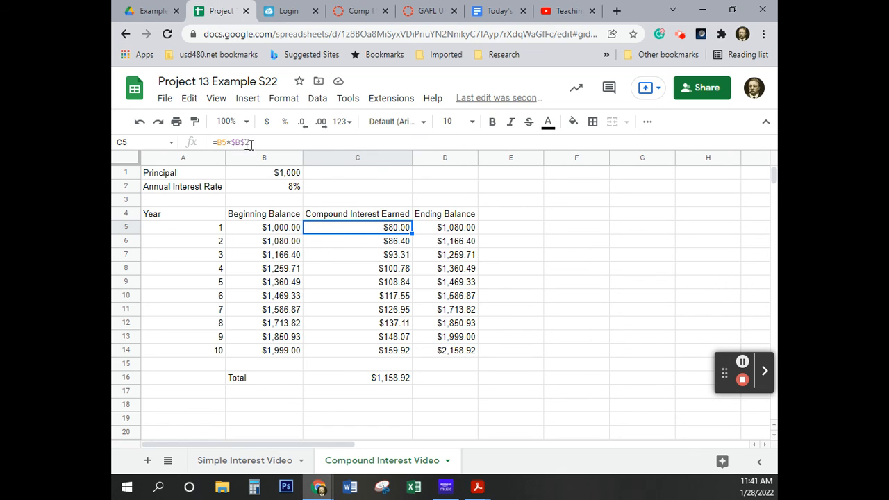
{"action": "left_click", "coordinate": [336, 142]}
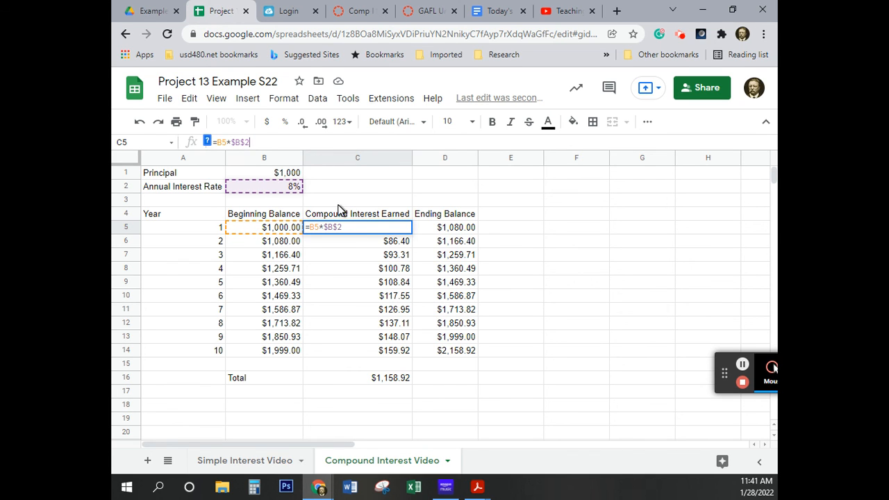
{"action": "left_click", "coordinate": [613, 270]}
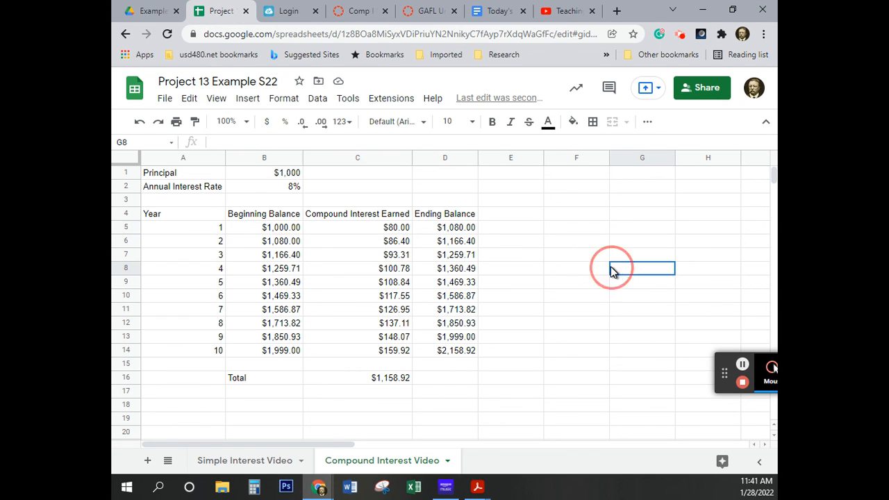
{"action": "left_click", "coordinate": [398, 242]}
{"action": "left_click", "coordinate": [284, 142]}
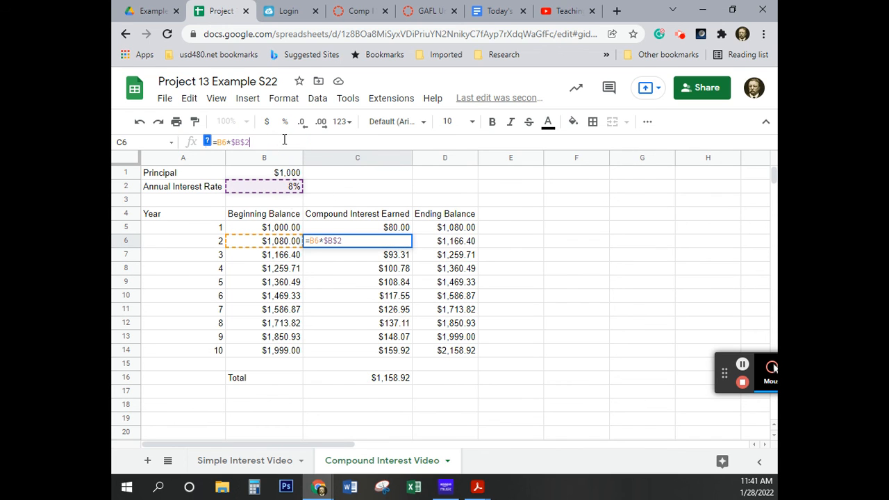
{"action": "left_click", "coordinate": [284, 246]}
{"action": "left_click", "coordinate": [614, 297]}
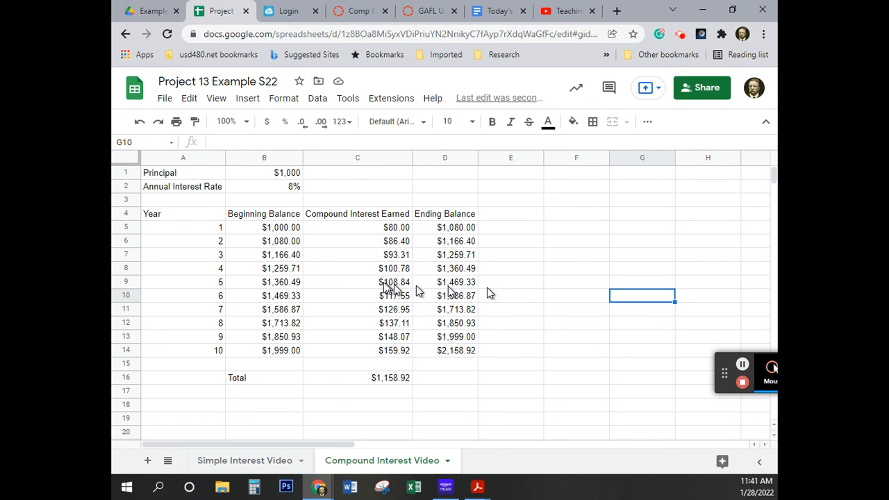
{"action": "left_click", "coordinate": [372, 282]}
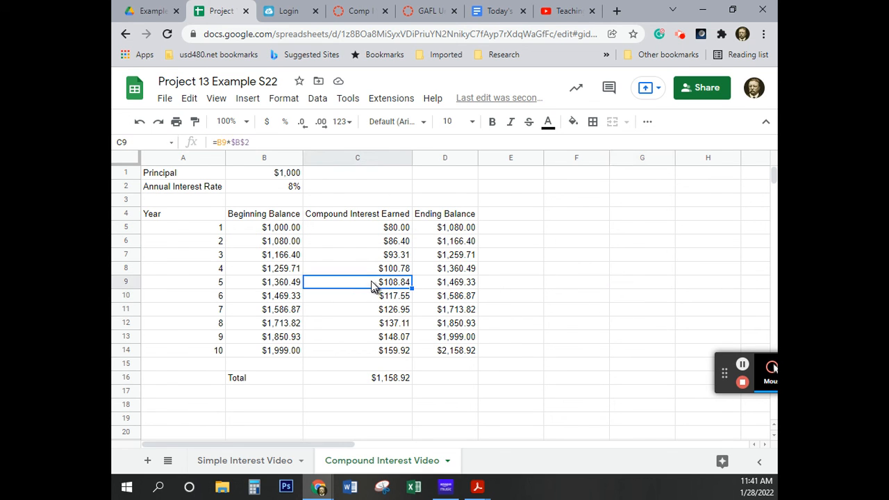
{"action": "left_click", "coordinate": [272, 146]}
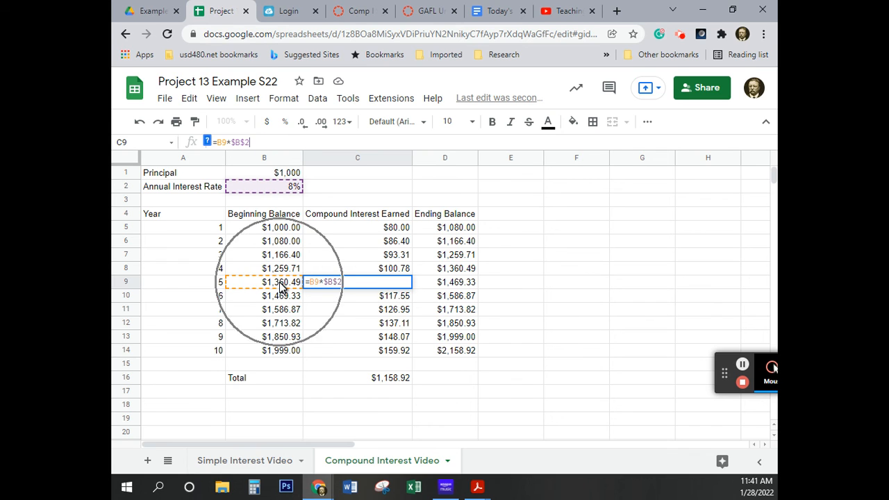
{"action": "key", "text": "ctrl"}
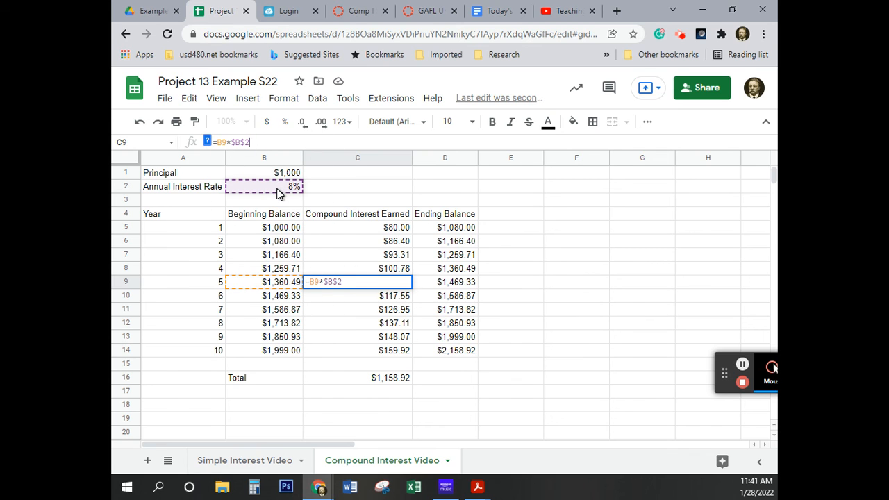
{"action": "left_click", "coordinate": [678, 367]}
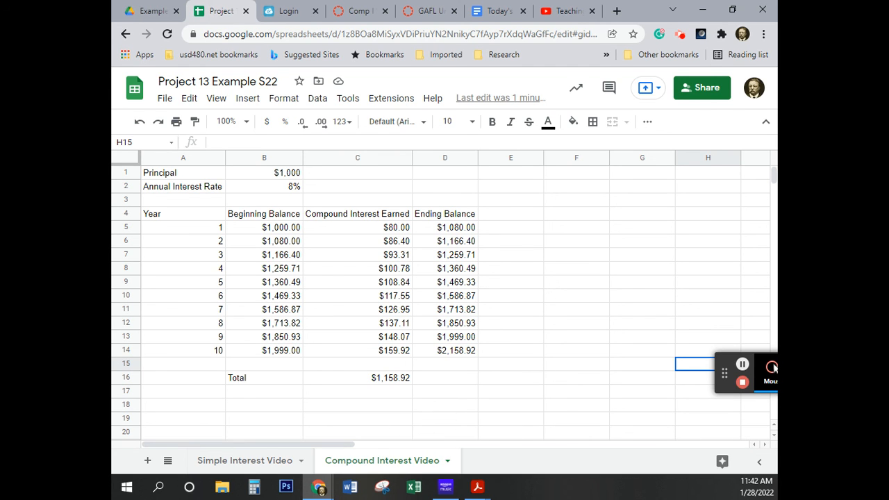
Add a third sheet to the spreadsheet and name it Analysis Video
{"action": "left_click", "coordinate": [148, 460]}
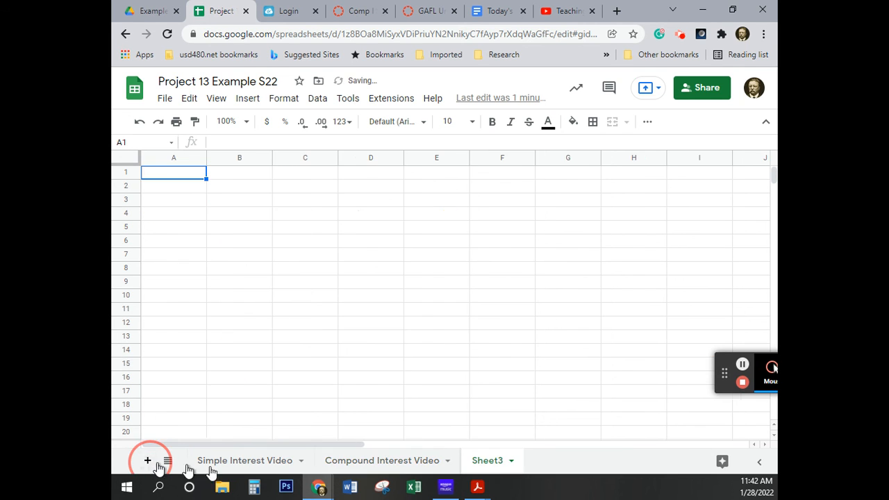
{"action": "double_click", "coordinate": [487, 461]}
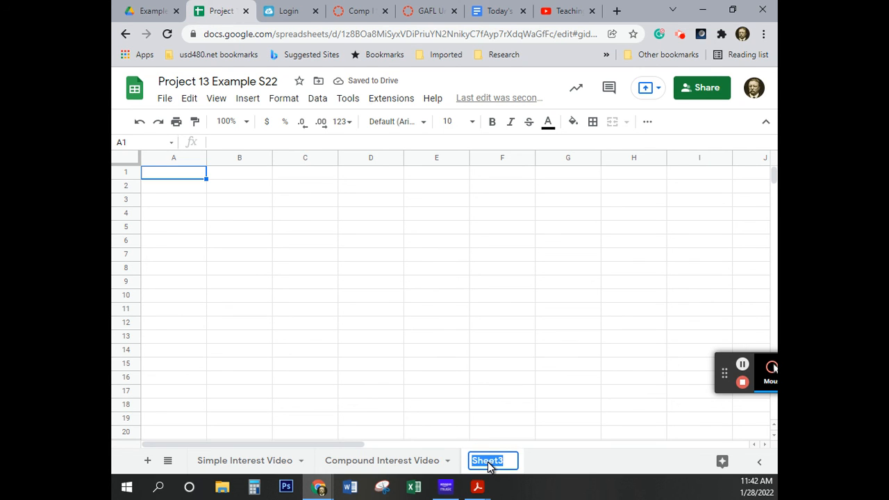
{"action": "type", "text": "Ana"}
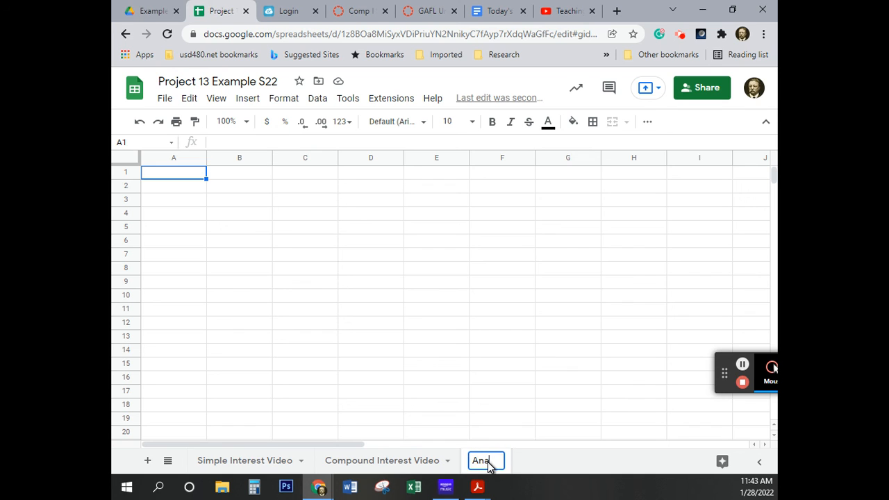
{"action": "type", "text": "lysis "}
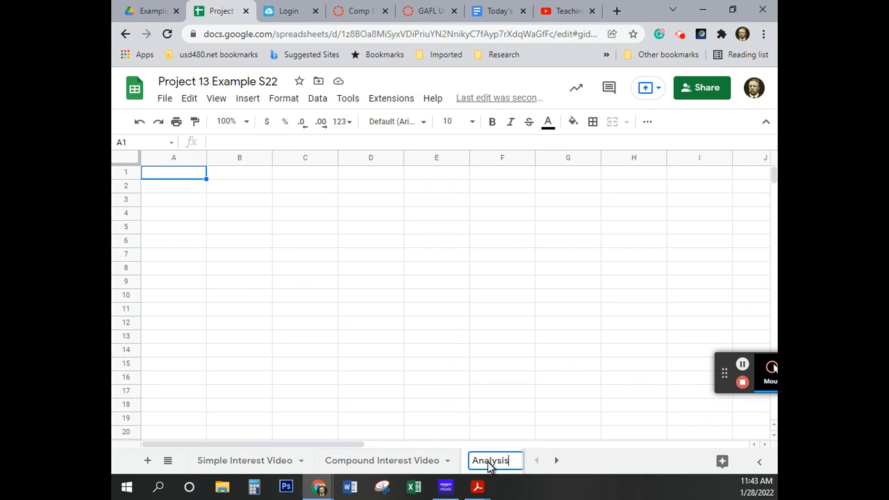
{"action": "type", "text": "Video"}
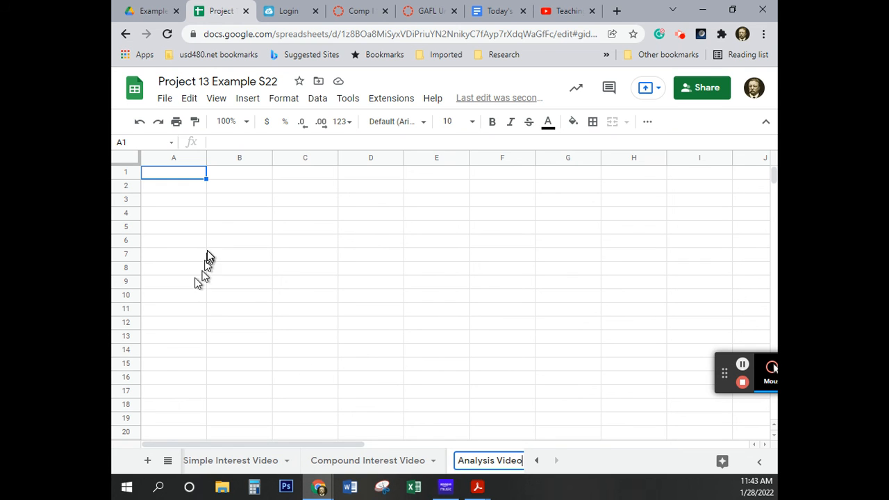
{"action": "left_click", "coordinate": [217, 226]}
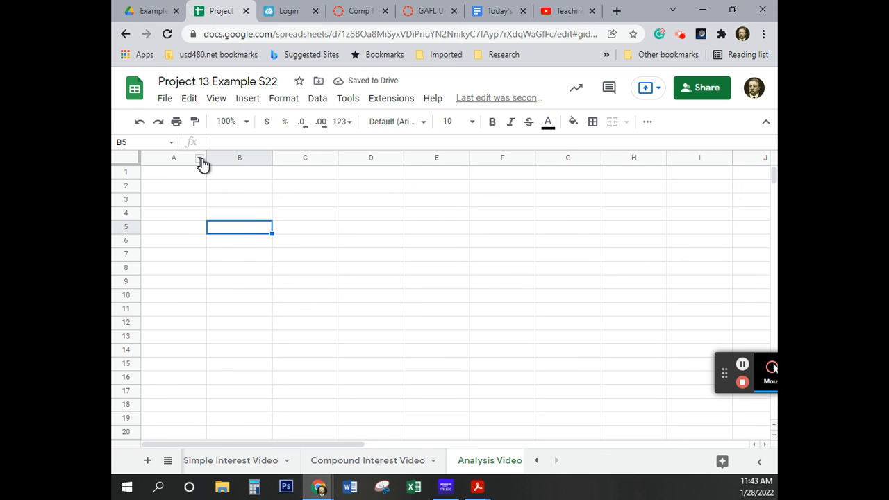
{"action": "left_click", "coordinate": [166, 174]}
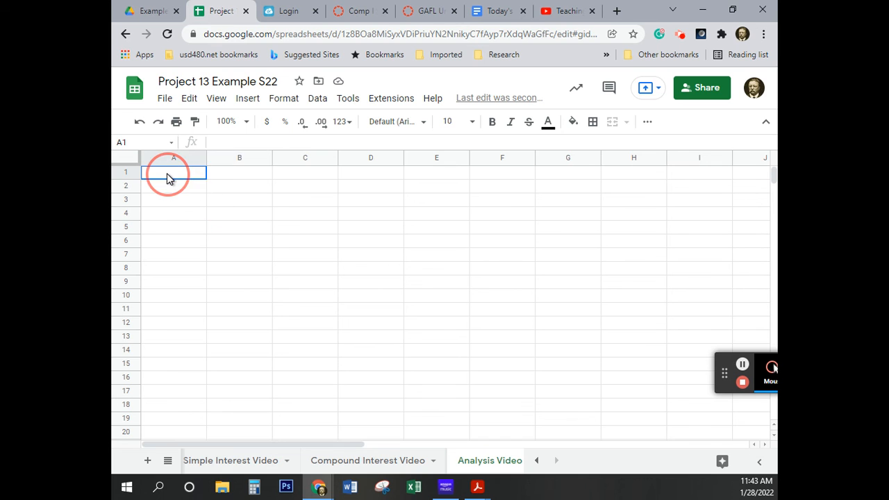
{"action": "left_click_drag", "start_coordinate": [167, 173], "coordinate": [447, 174]}
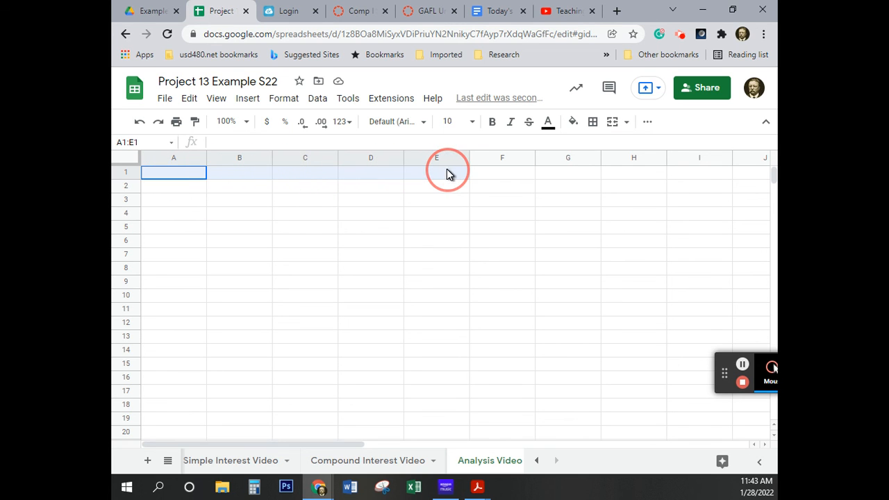
{"action": "left_click", "coordinate": [387, 226]}
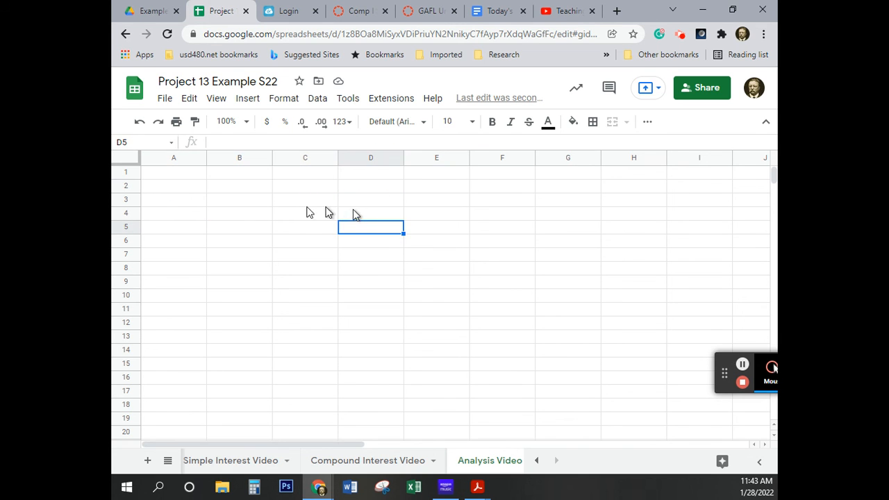
Merge cells A1:E1 on the Analysis Video sheet into one cell
{"action": "left_click", "coordinate": [168, 173]}
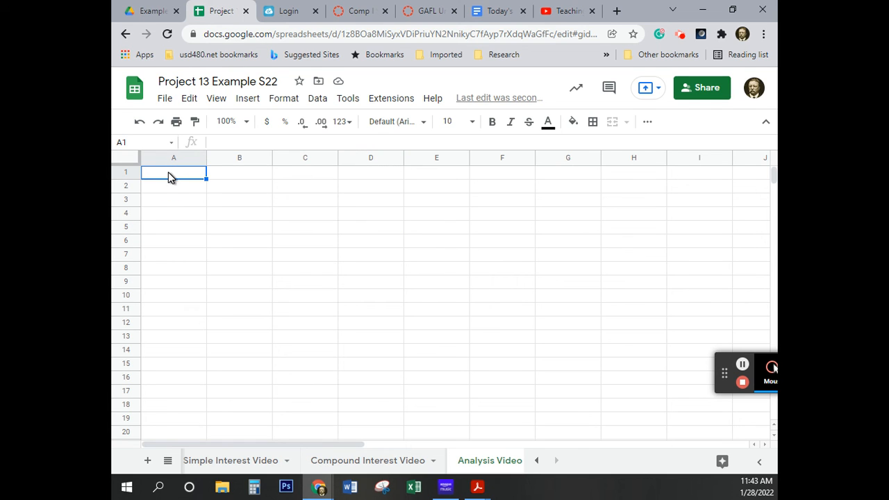
{"action": "left_click", "coordinate": [505, 179], "text": "shift"}
{"action": "left_click", "coordinate": [446, 179], "text": "shift"}
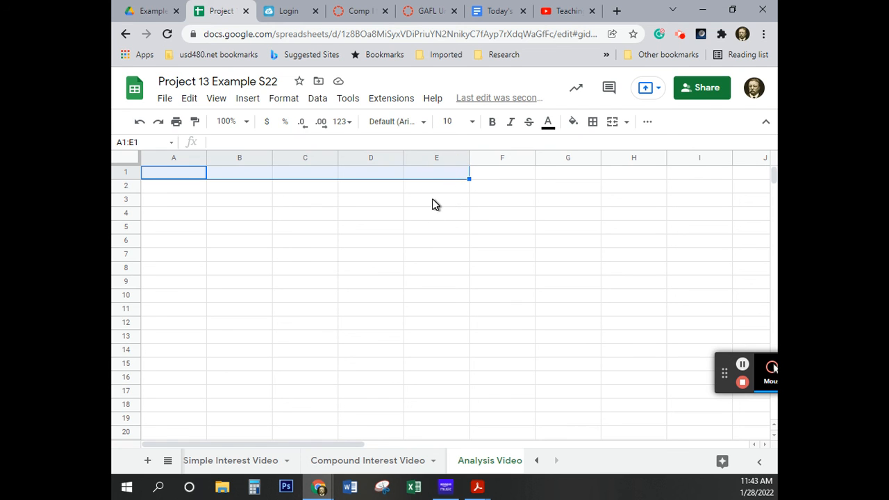
{"action": "left_click", "coordinate": [614, 123]}
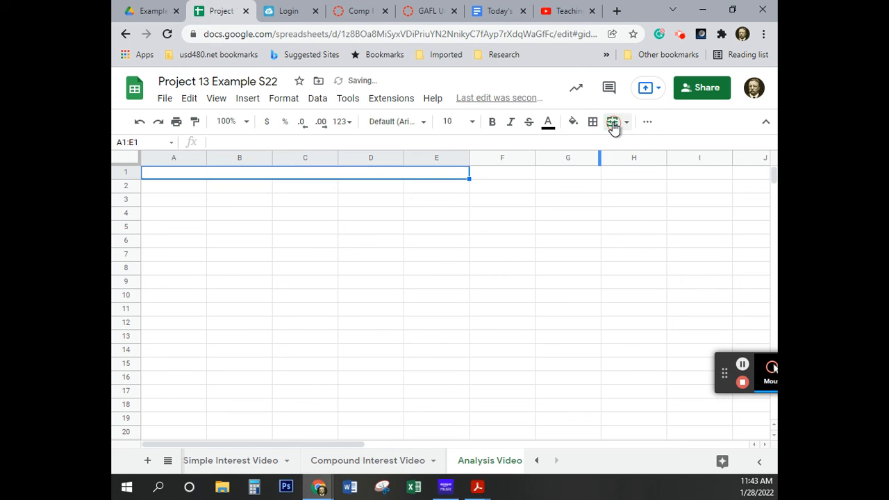
Set text wrapping to Wrap for the merged cell A1:E1 and leave that cell selected
{"action": "left_click", "coordinate": [286, 99]}
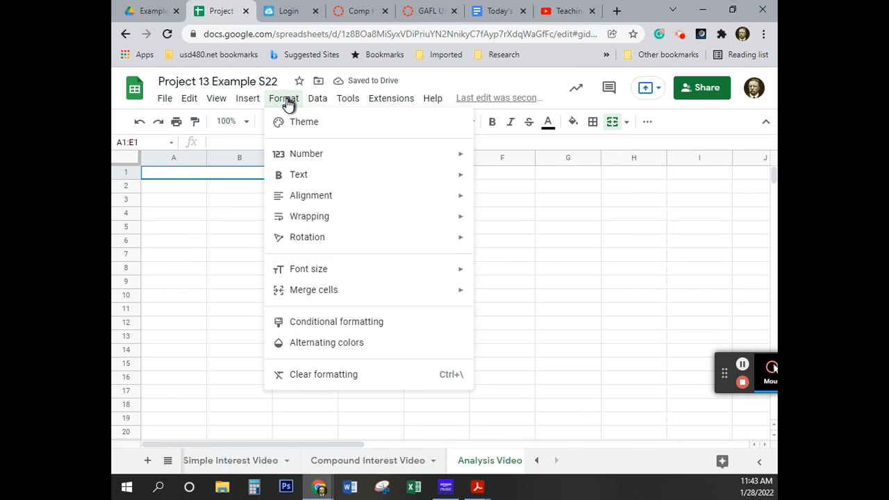
{"action": "mouse_move", "coordinate": [330, 221]}
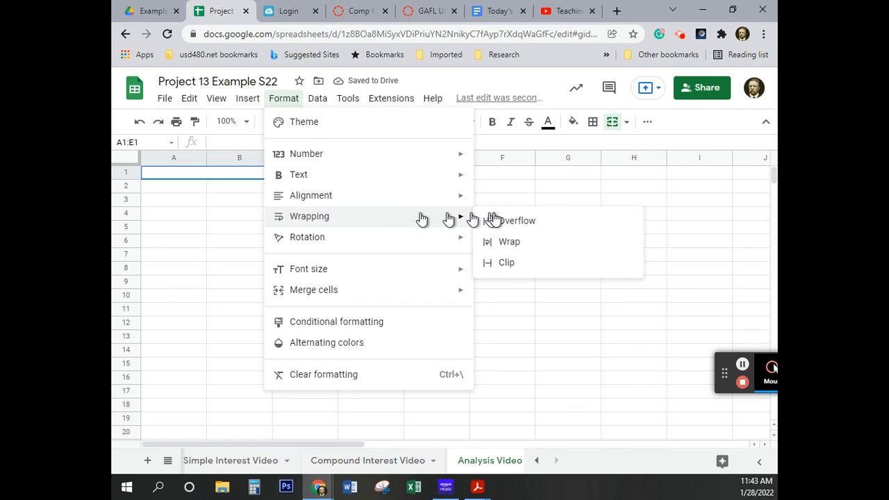
{"action": "left_click", "coordinate": [512, 242]}
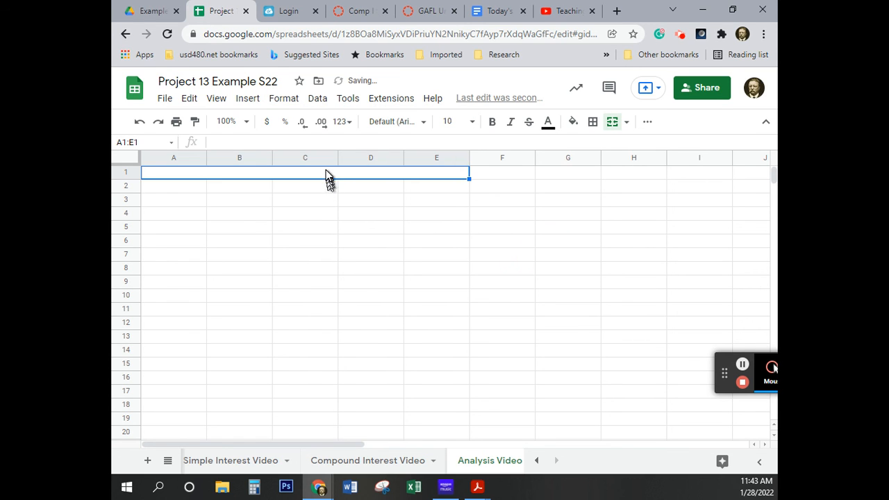
{"action": "left_click", "coordinate": [355, 227]}
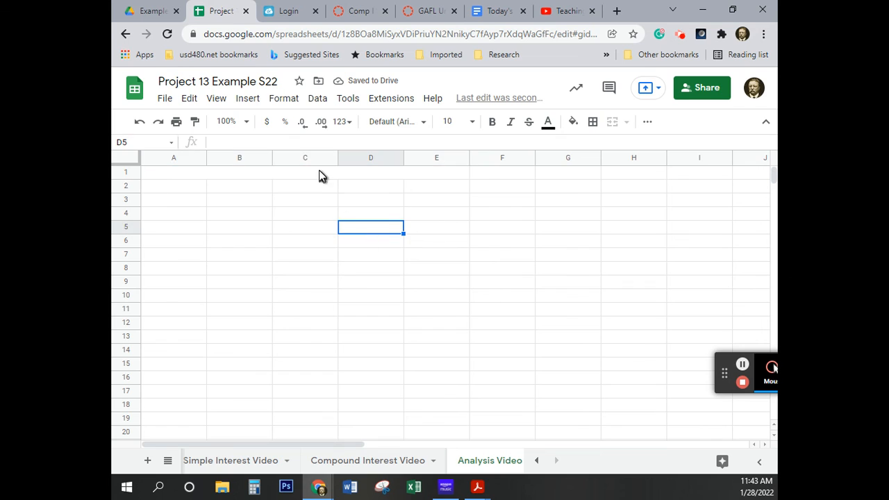
{"action": "left_click", "coordinate": [318, 173]}
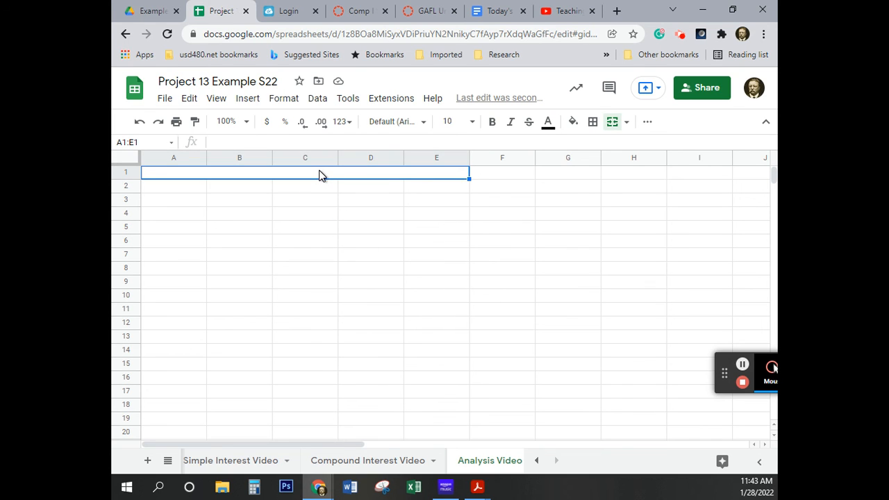